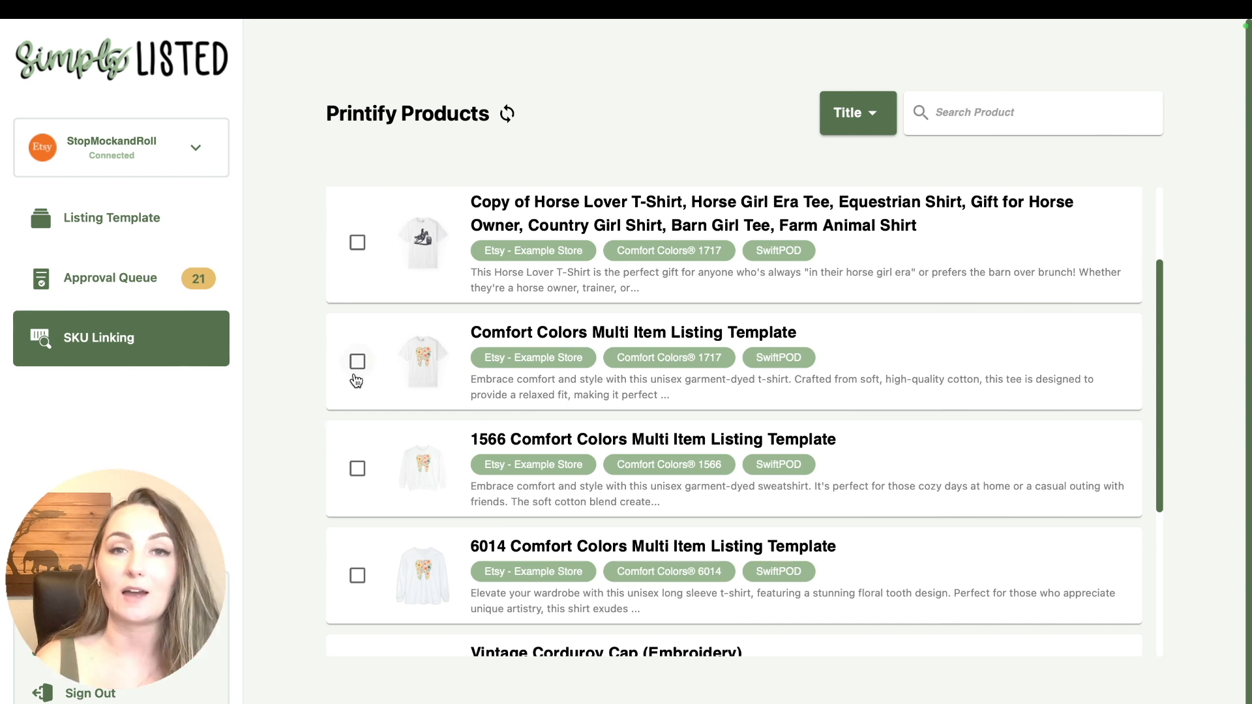
Select the Comfort Colors 1717, 1566 and 6014 Multi Item Listing Template products for SKU linking
left_click(358, 365)
left_click(357, 469)
left_click(358, 576)
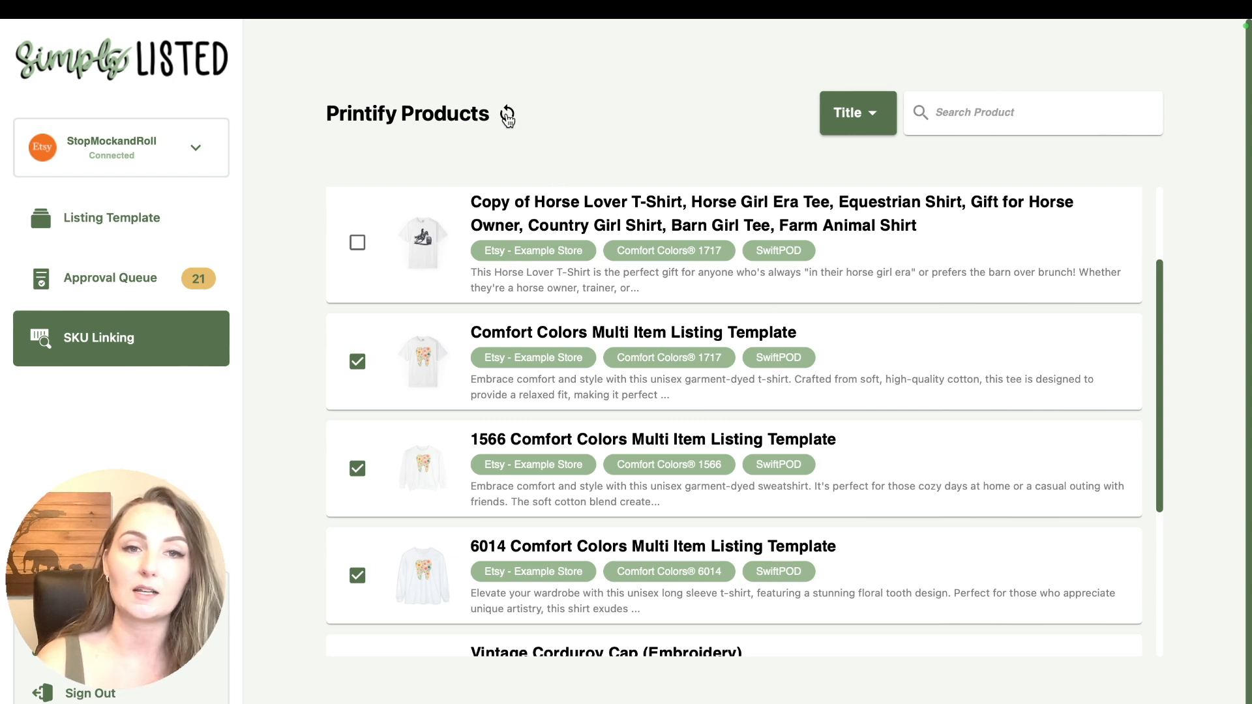
left_click(508, 115)
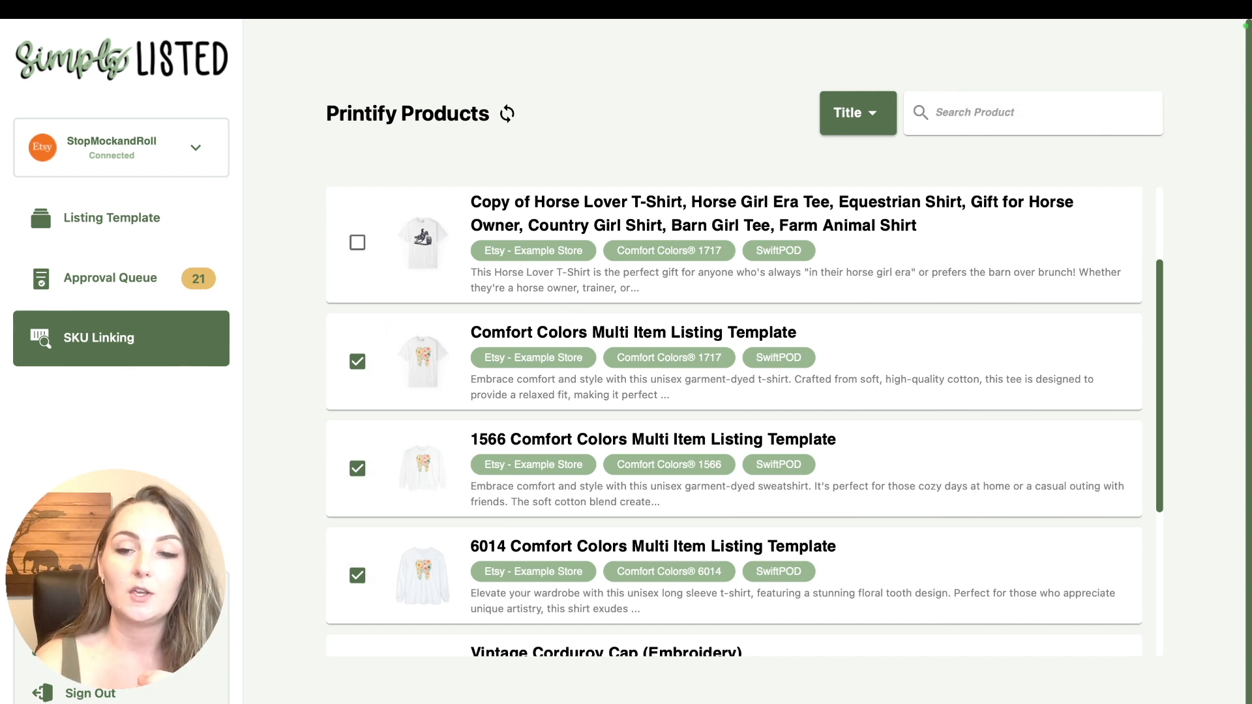
left_click(695, 546)
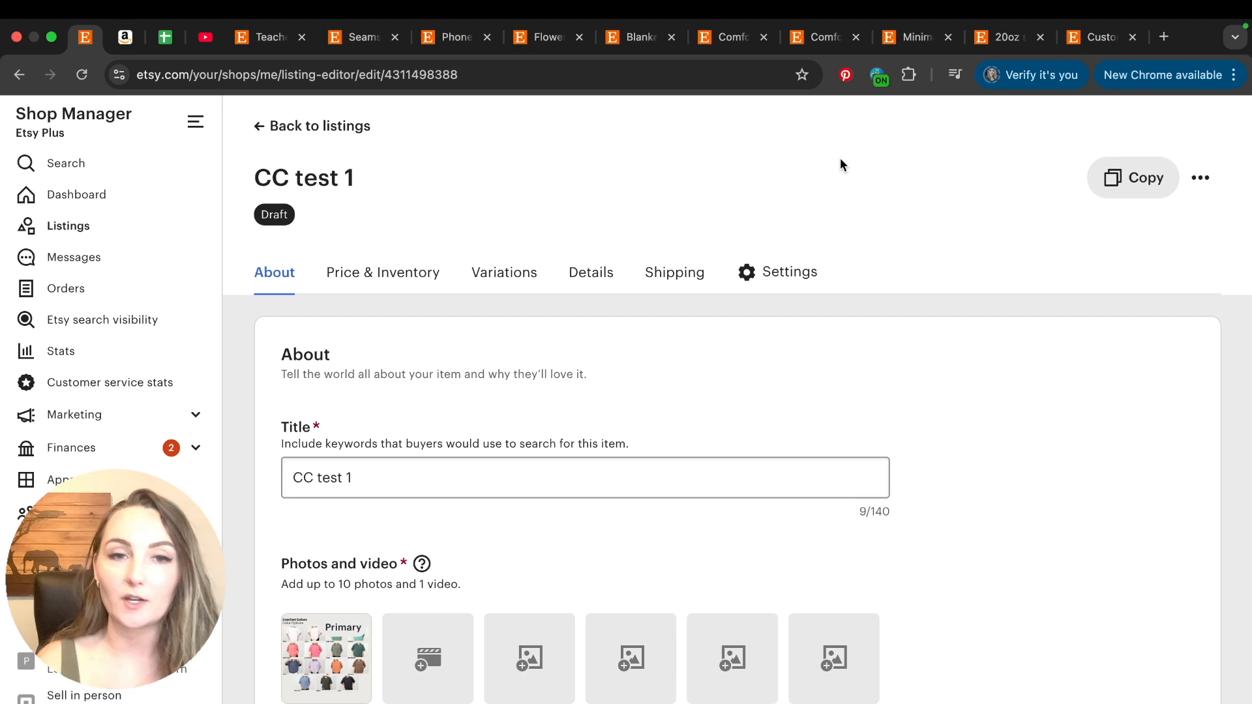
left_click(524, 273)
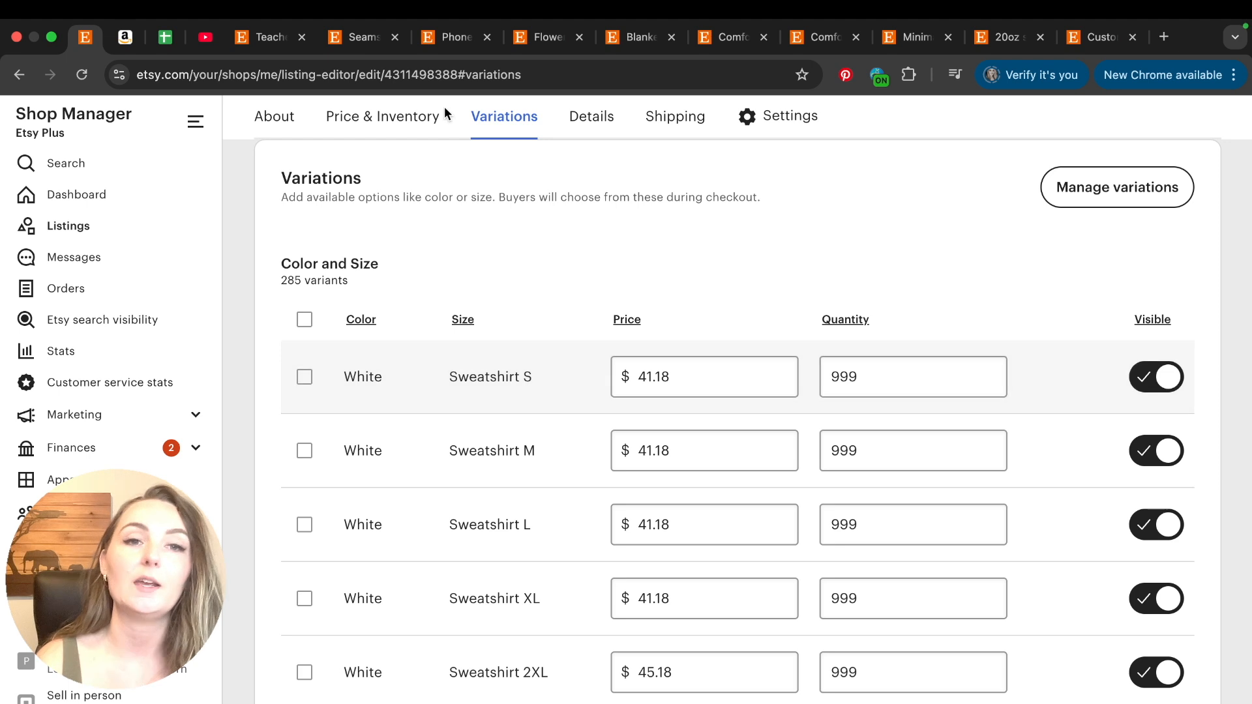
left_click(456, 75)
left_click(457, 75)
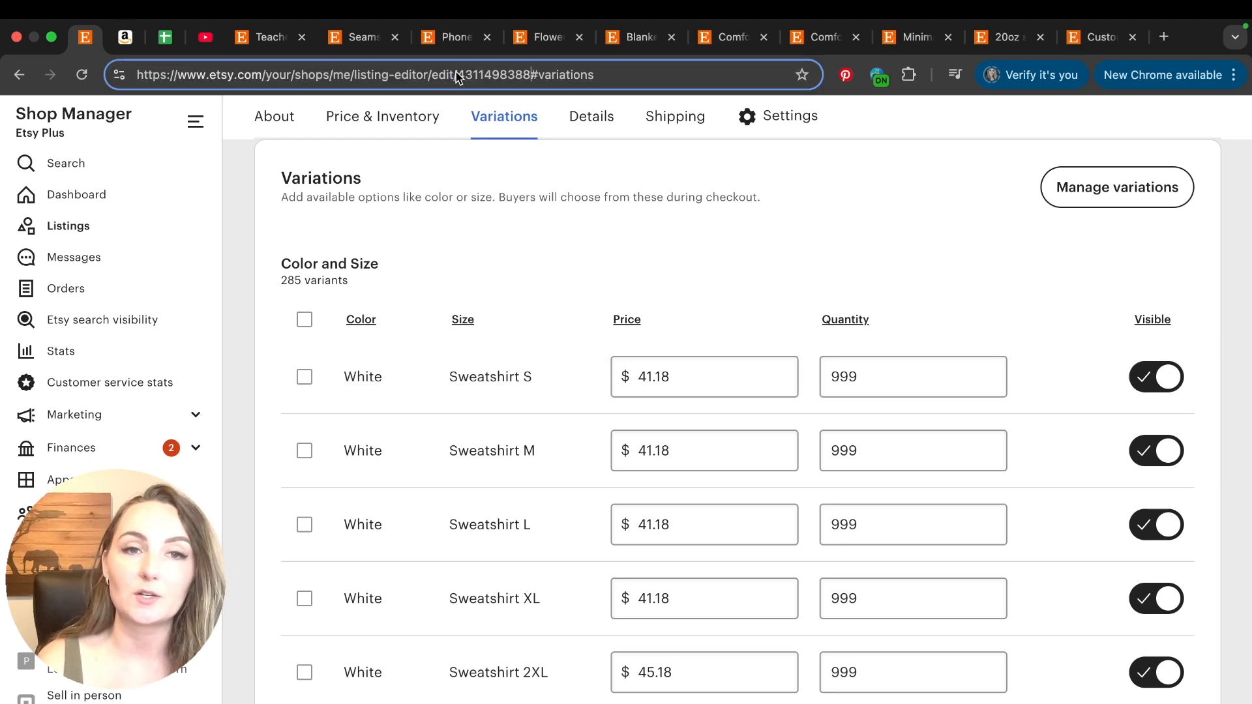
left_click_drag(532, 75, 458, 78)
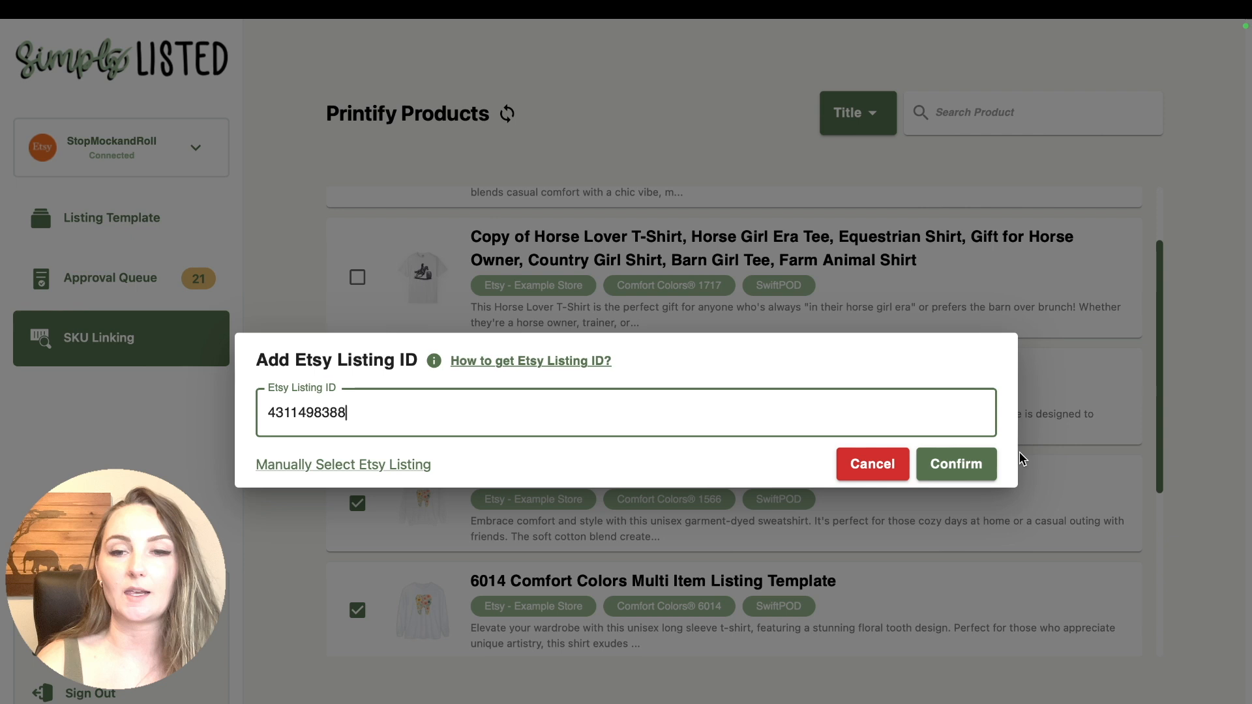
left_click(962, 465)
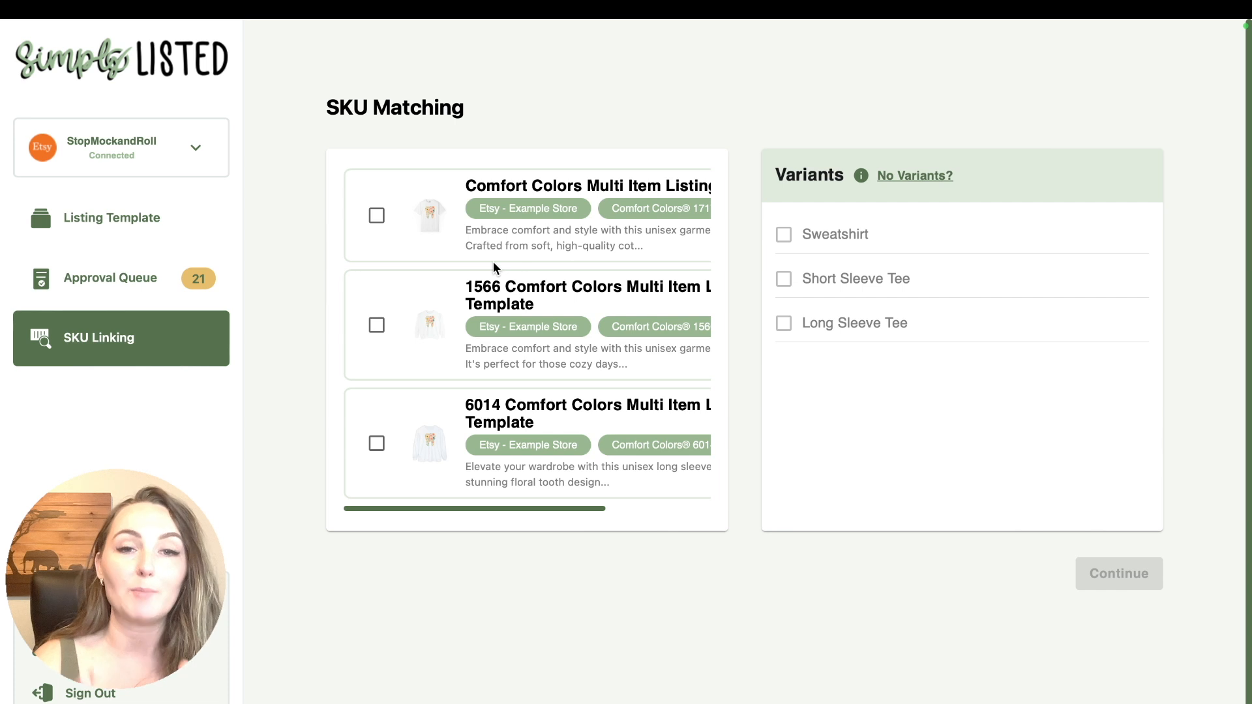
Match the 1717 product to Short Sleeve Tee, 1566 to Sweatshirt and 6014 to Long Sleeve Tee, and continue
left_click(378, 218)
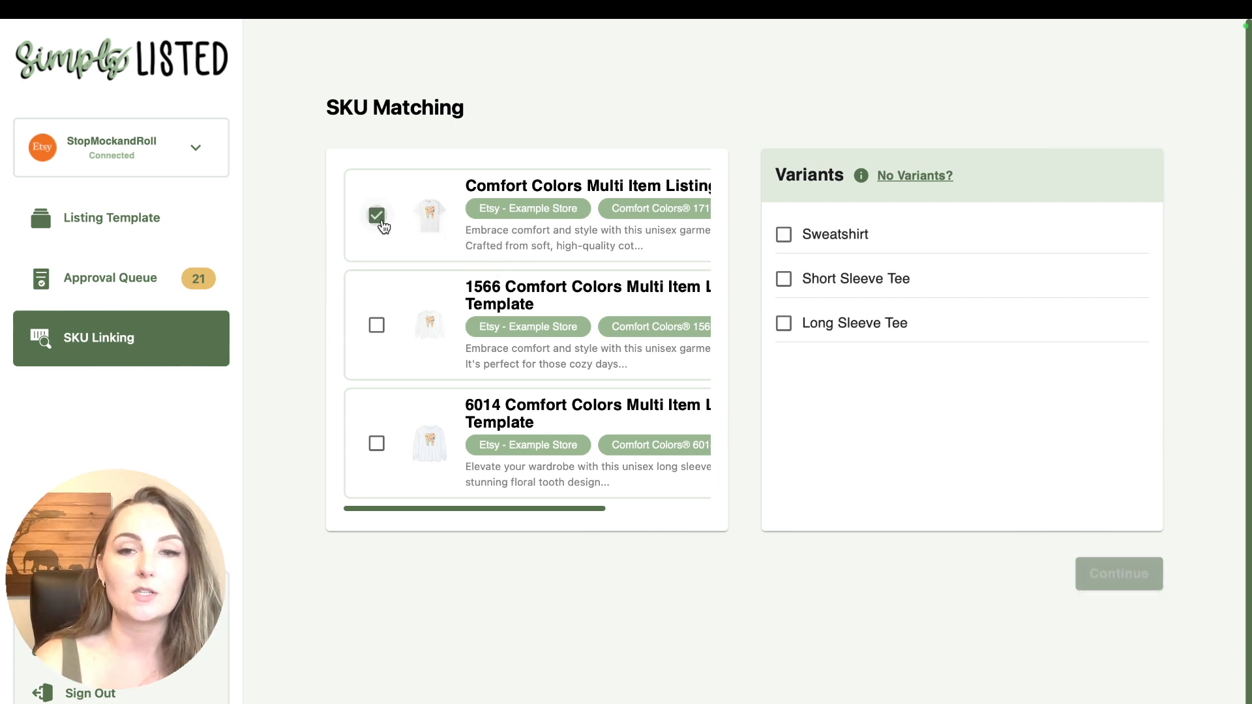
left_click(785, 281)
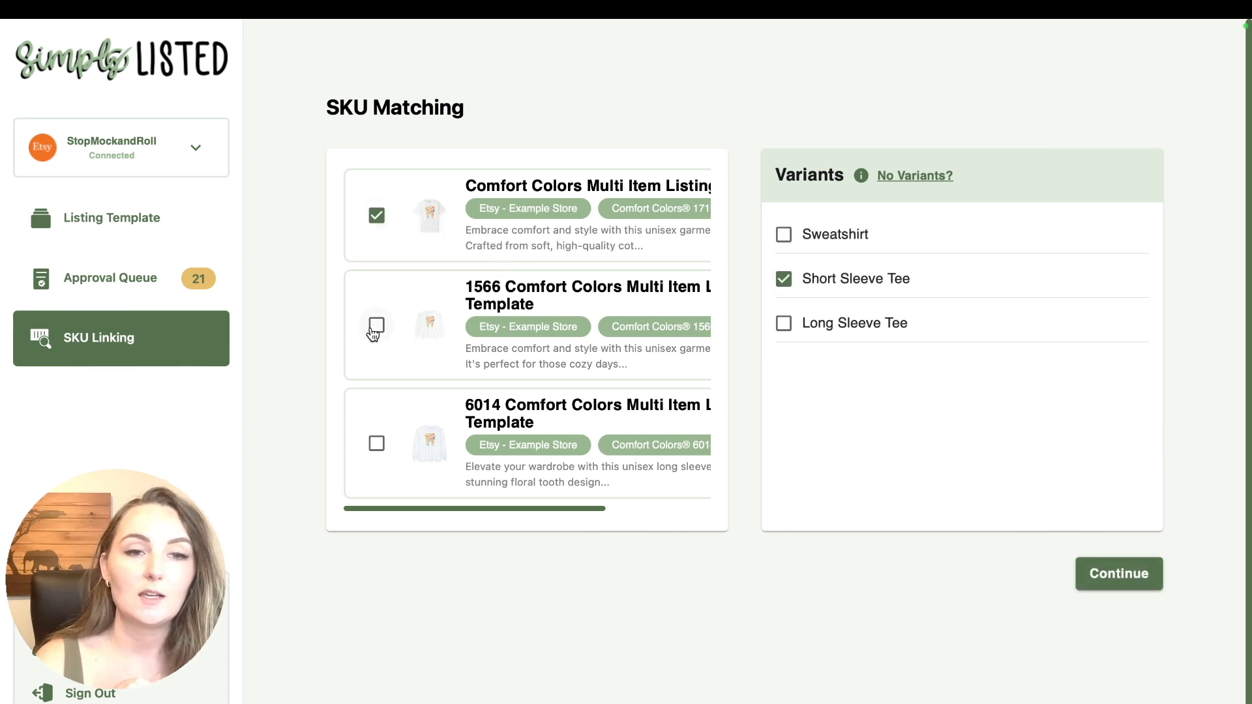
left_click(376, 325)
left_click(783, 236)
left_click(377, 444)
left_click(782, 326)
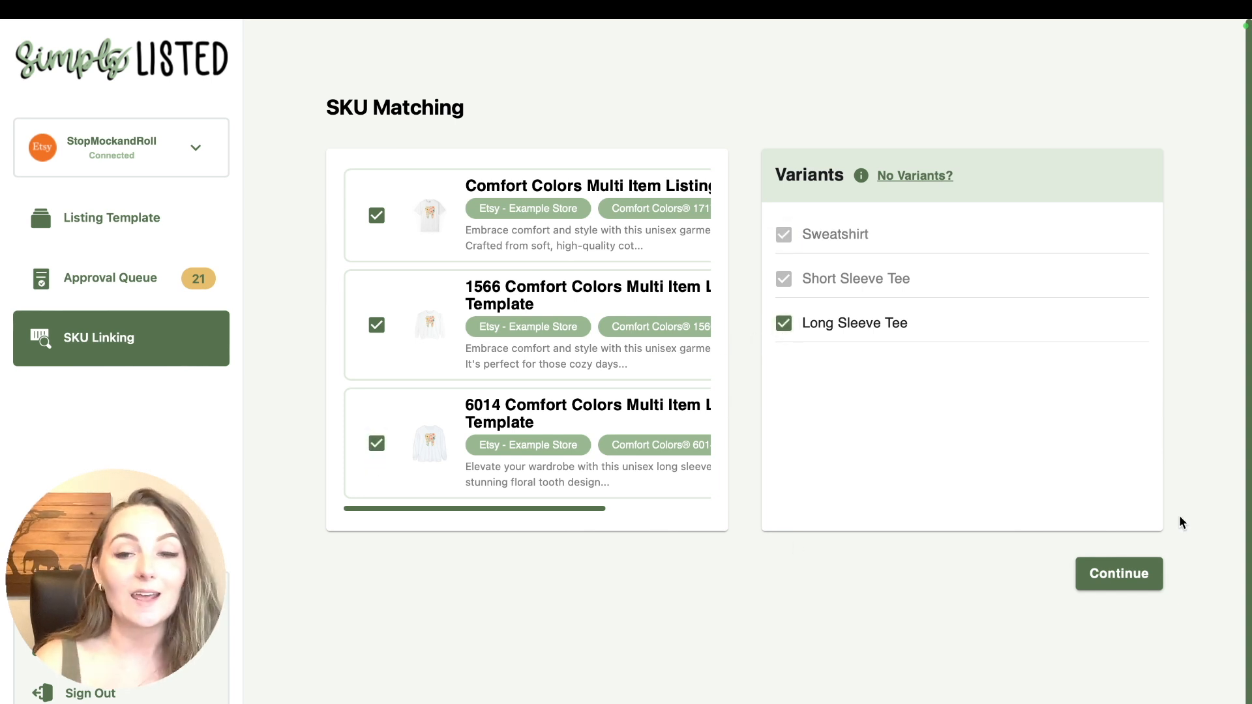
left_click(1139, 577)
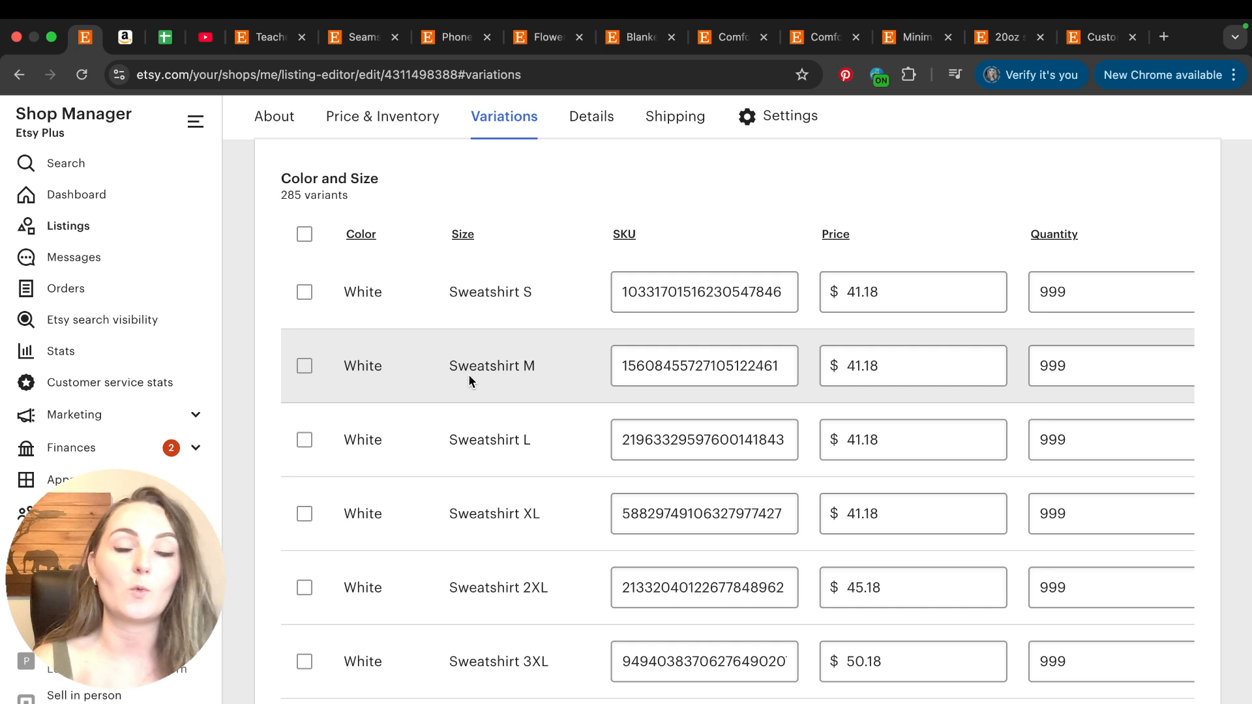
In Etsy, examine the SKUs of the CC test 1 draft's color and size variants, including colors that lack some garment types
scroll(804, 408, "down", 8)
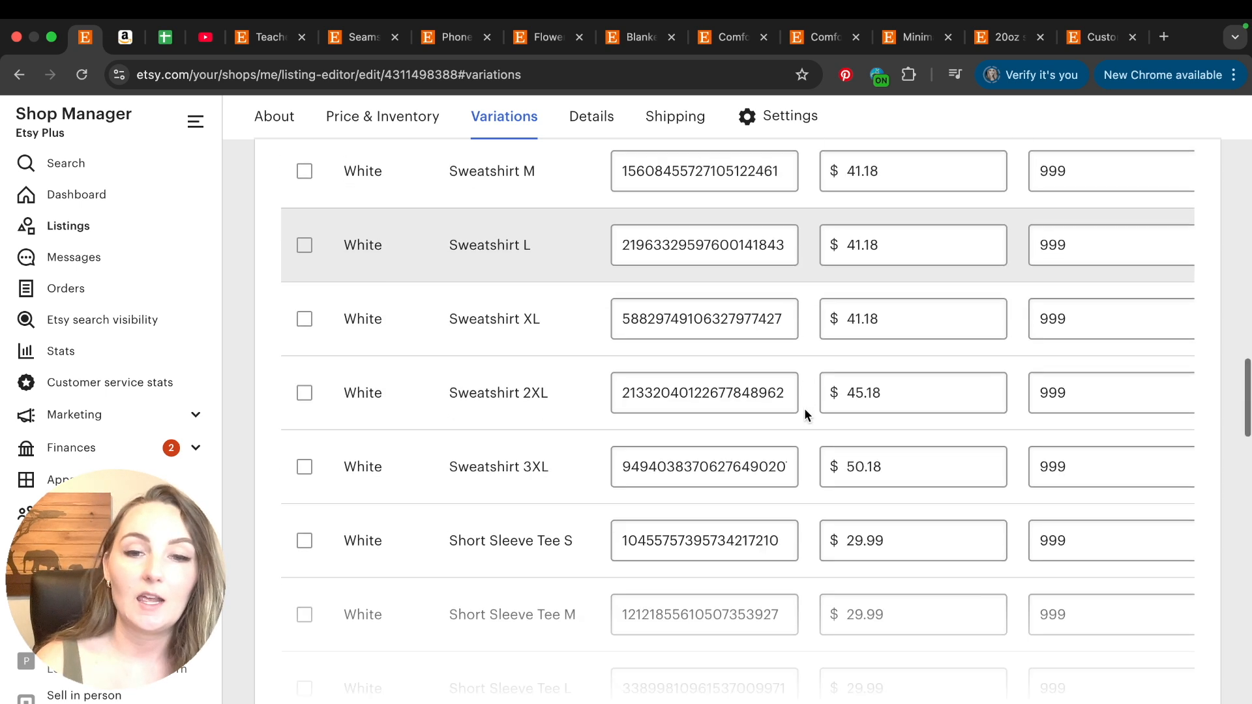
left_click(783, 449)
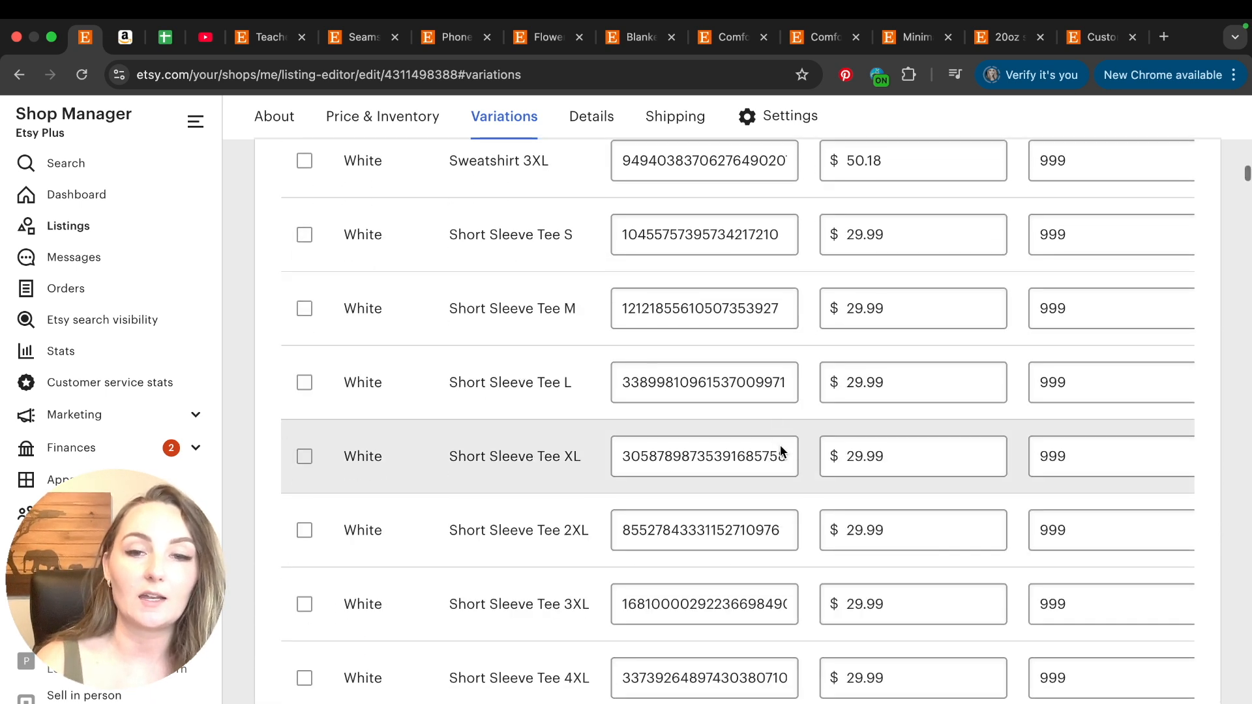
scroll(781, 450, "down", 12)
scroll(780, 450, "down", 2)
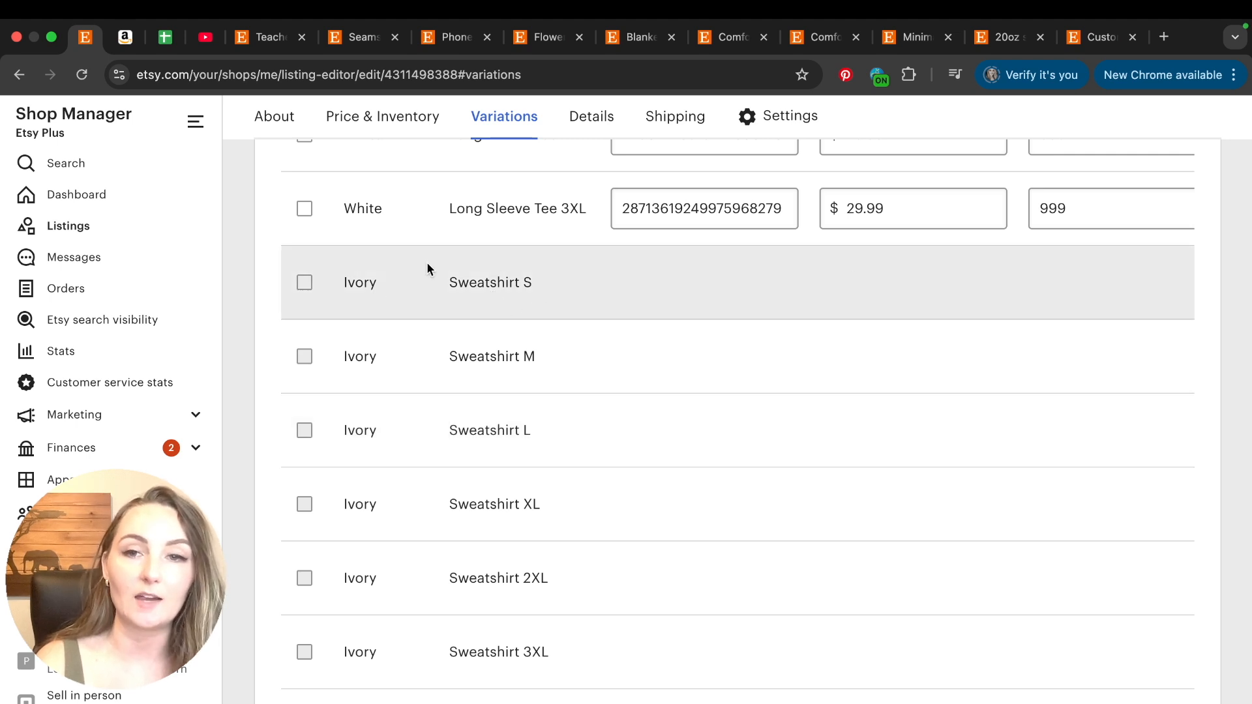
scroll(1135, 299, "down", 15)
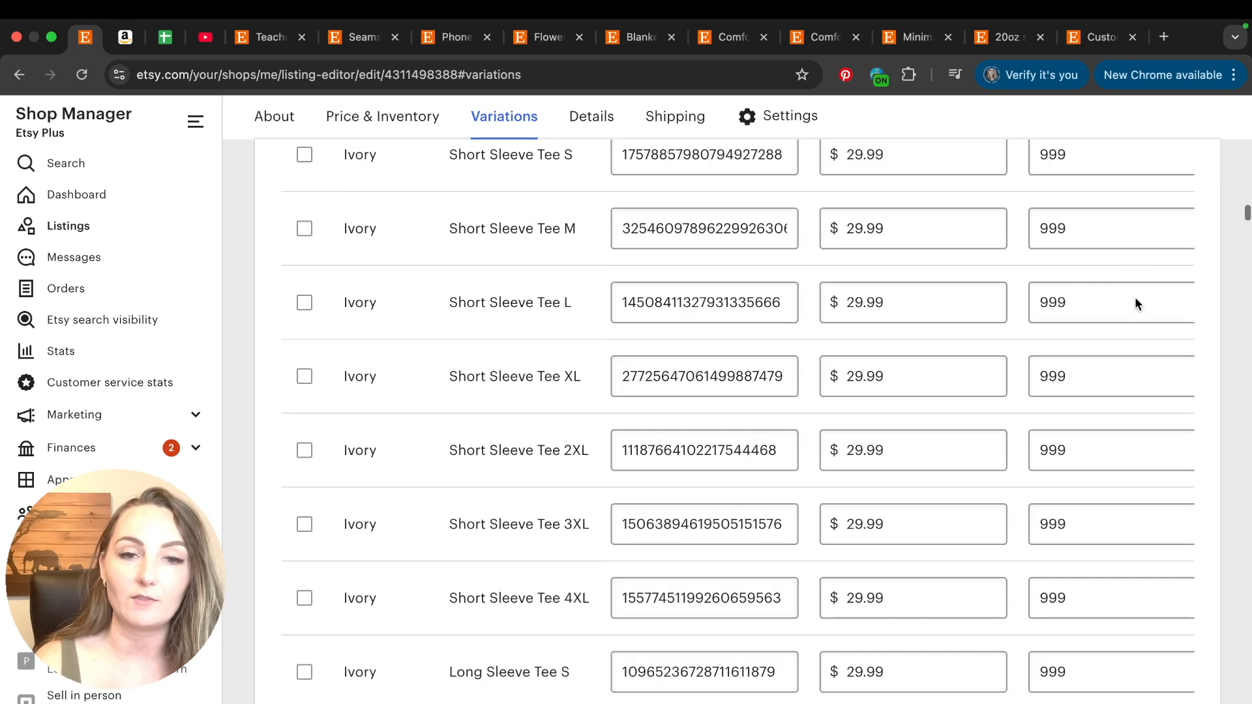
scroll(1135, 298, "down", 20)
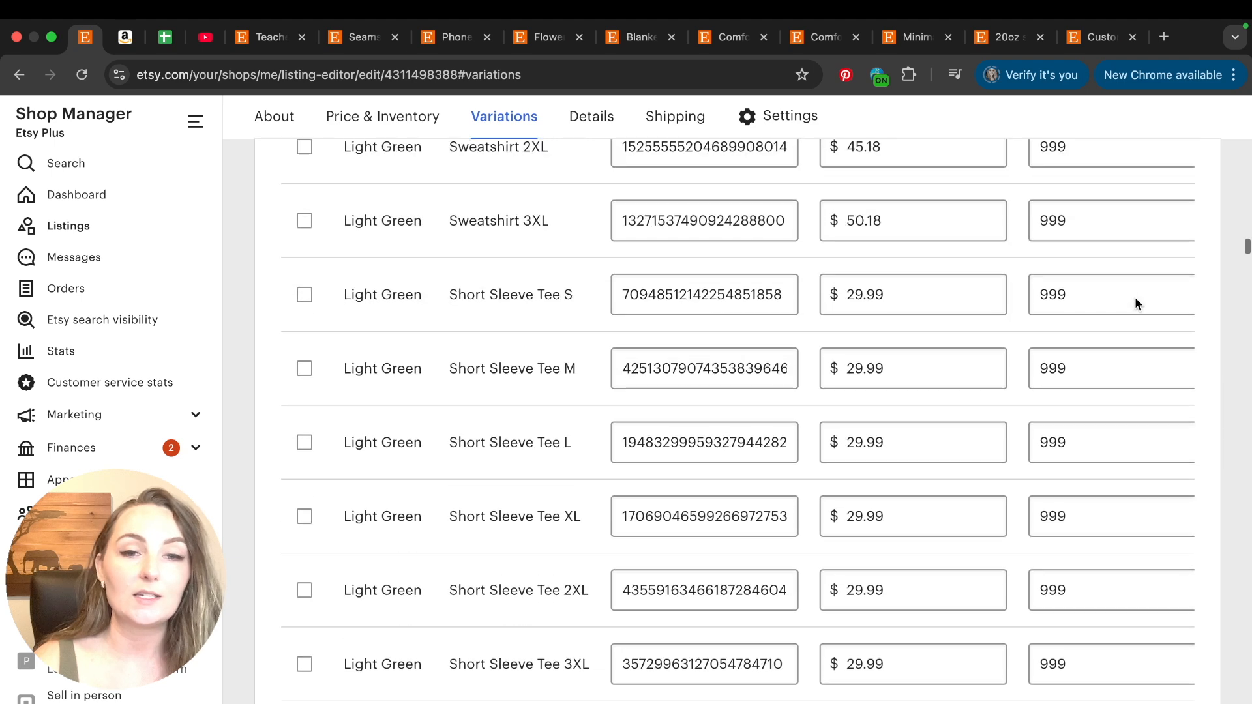
scroll(1136, 298, "down", 20)
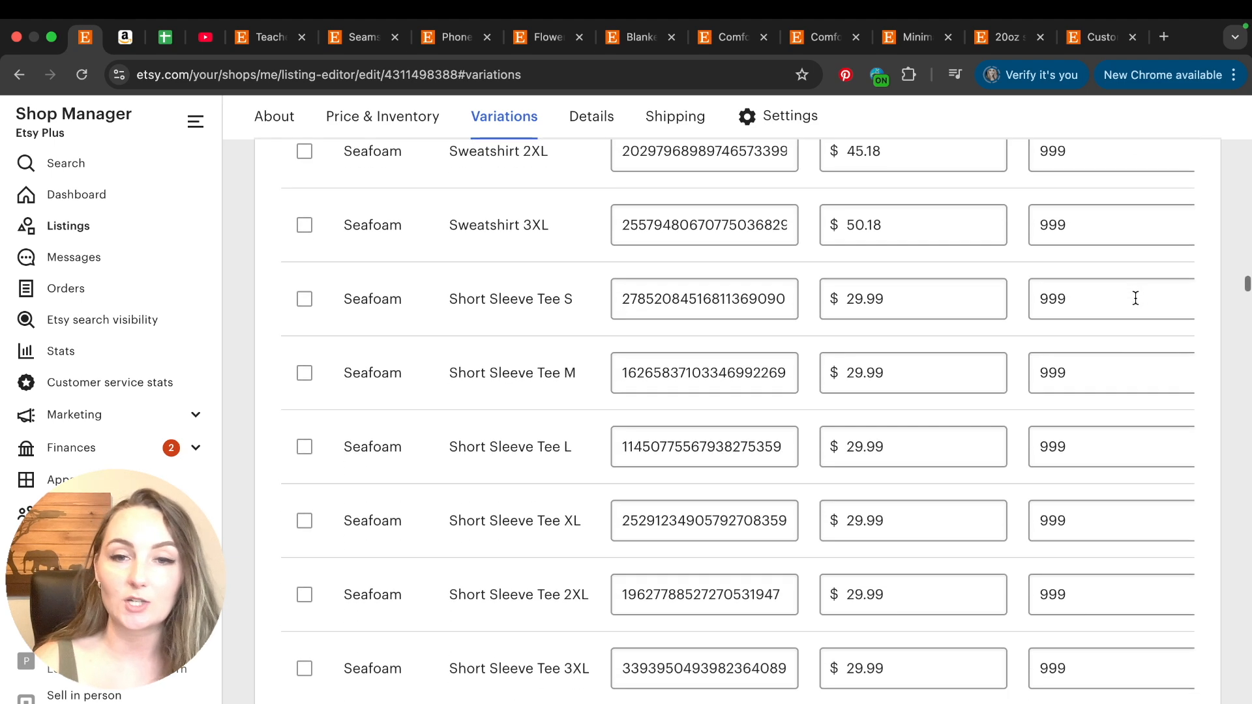
scroll(757, 521, "down", 20)
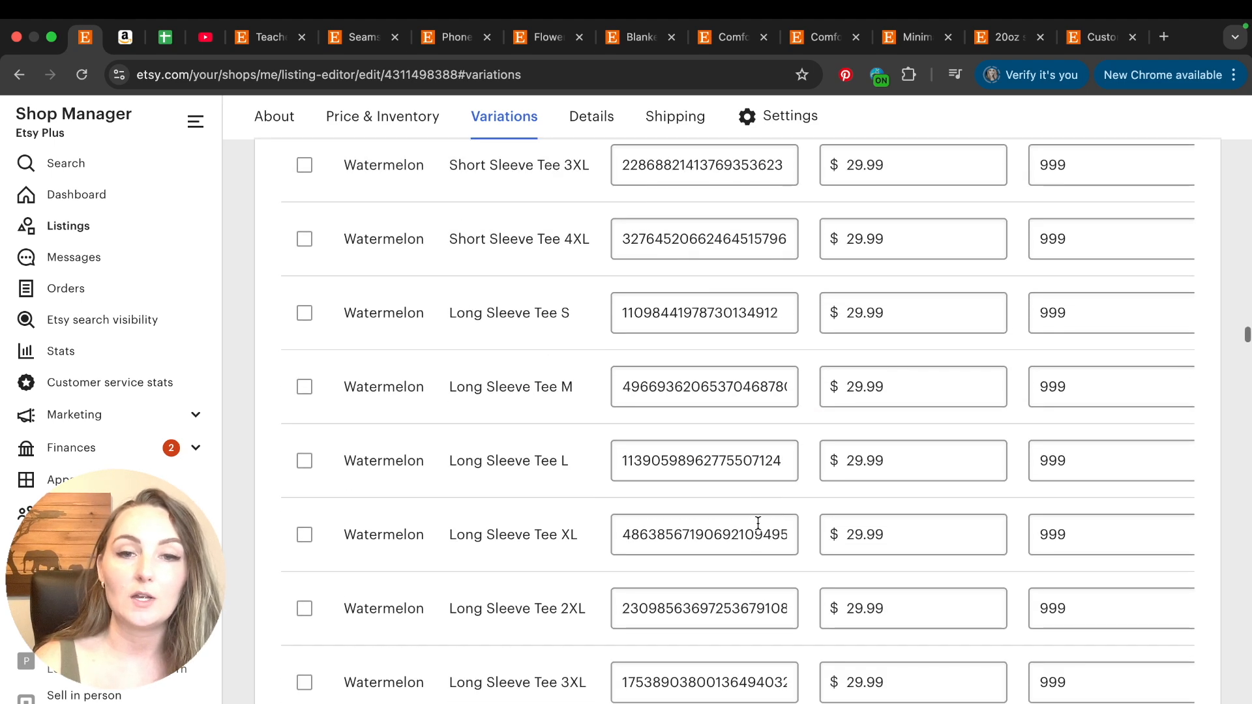
scroll(691, 435, "down", 1)
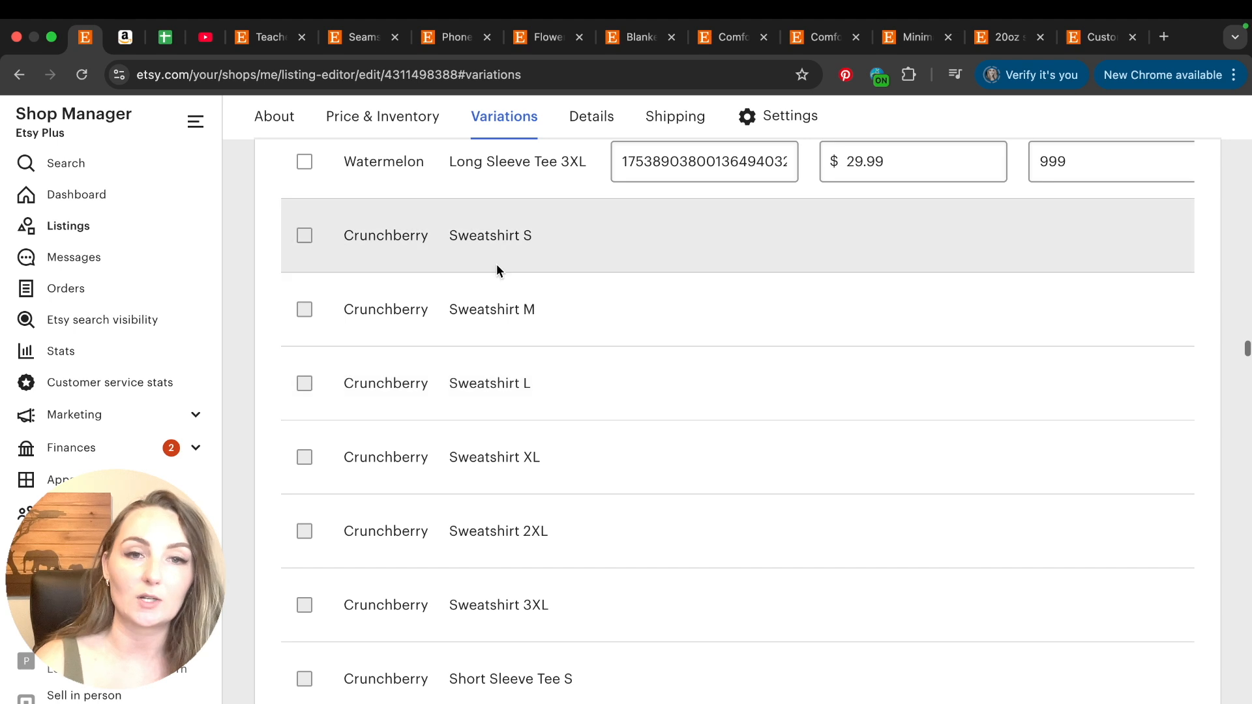
scroll(530, 489, "down", 3)
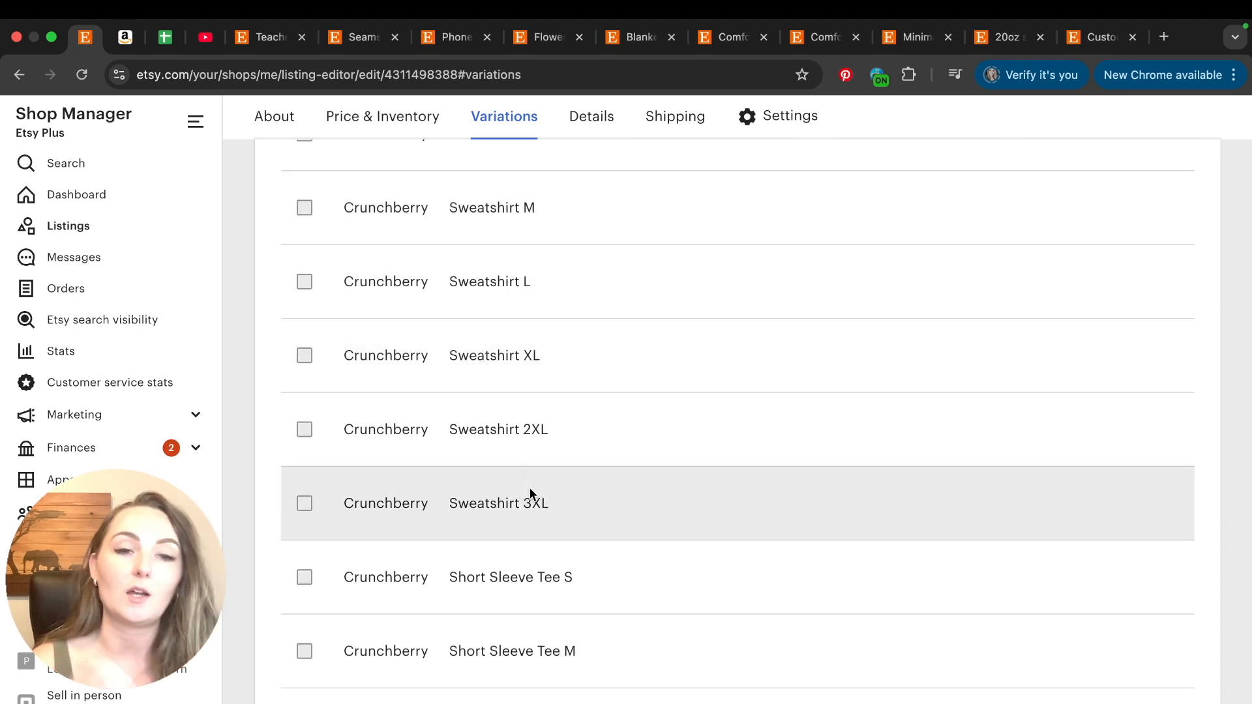
scroll(530, 494, "down", 20)
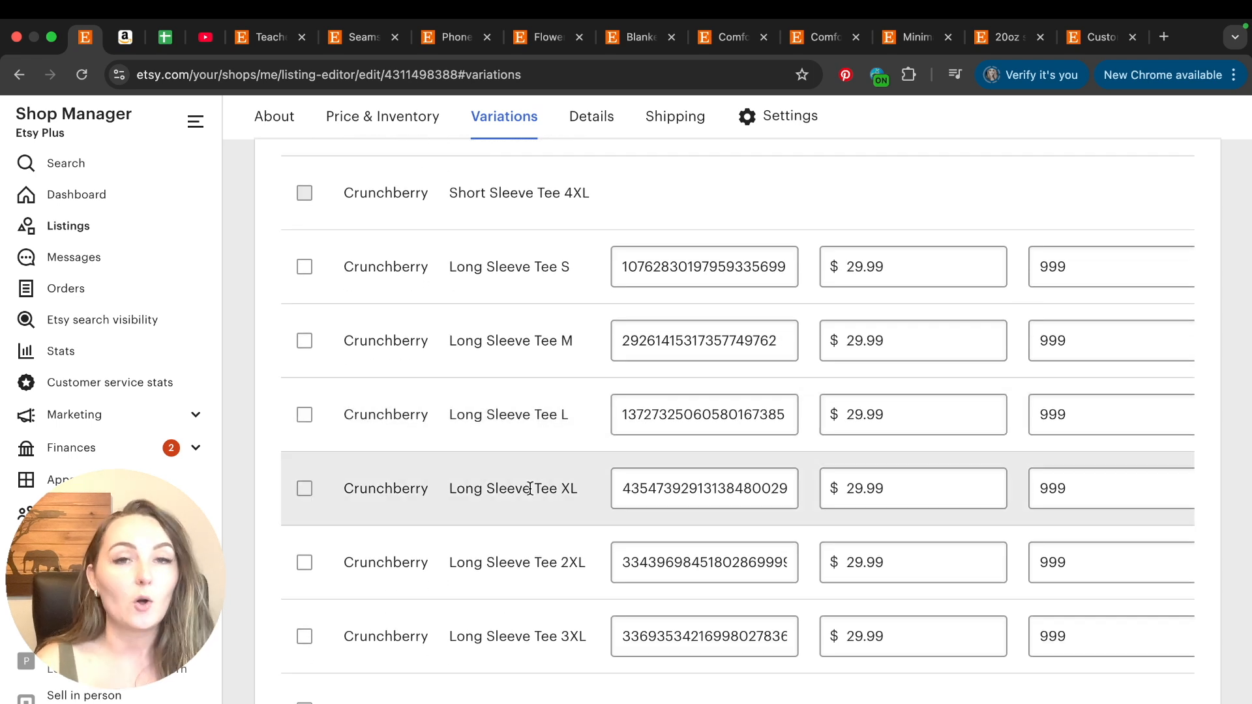
scroll(530, 488, "down", 20)
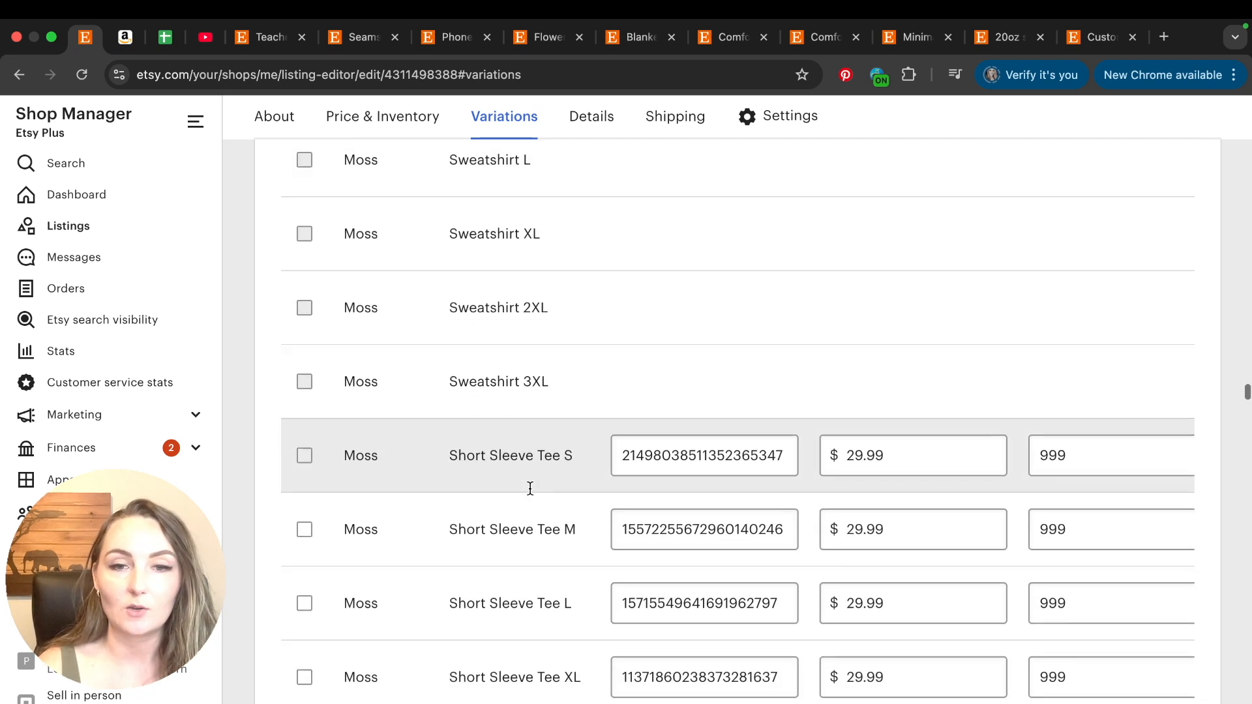
scroll(529, 488, "down", 20)
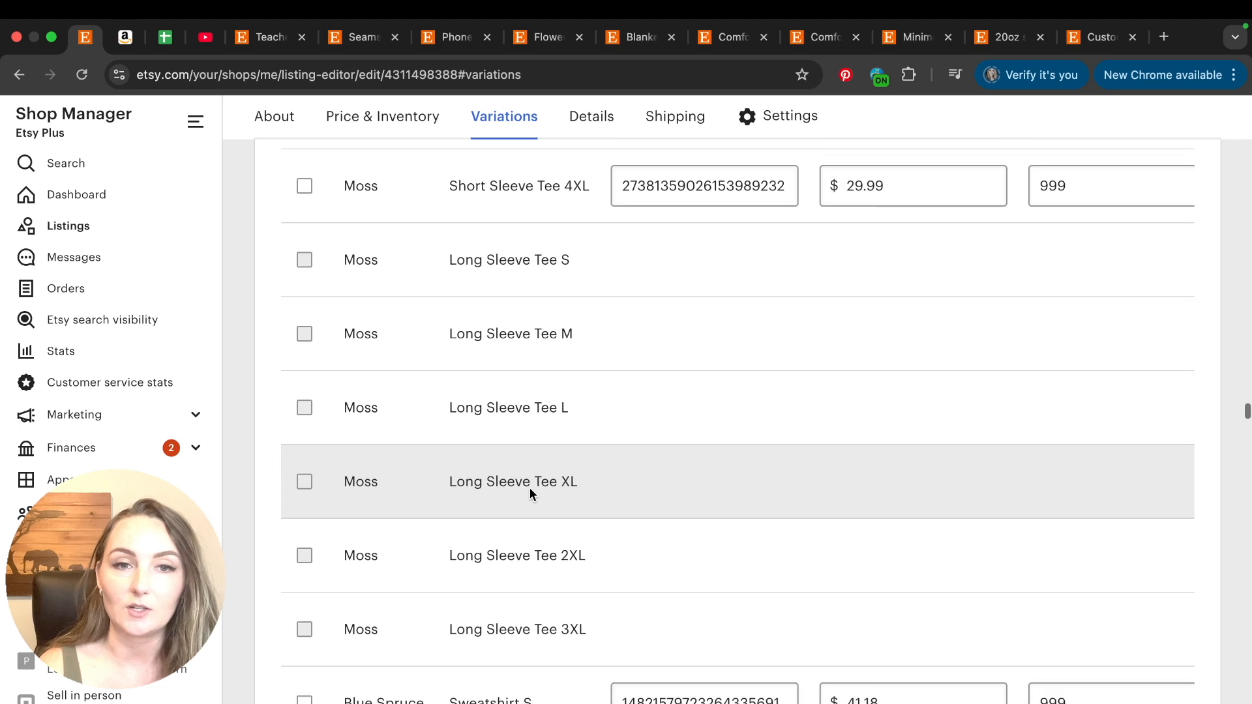
scroll(530, 488, "down", 20)
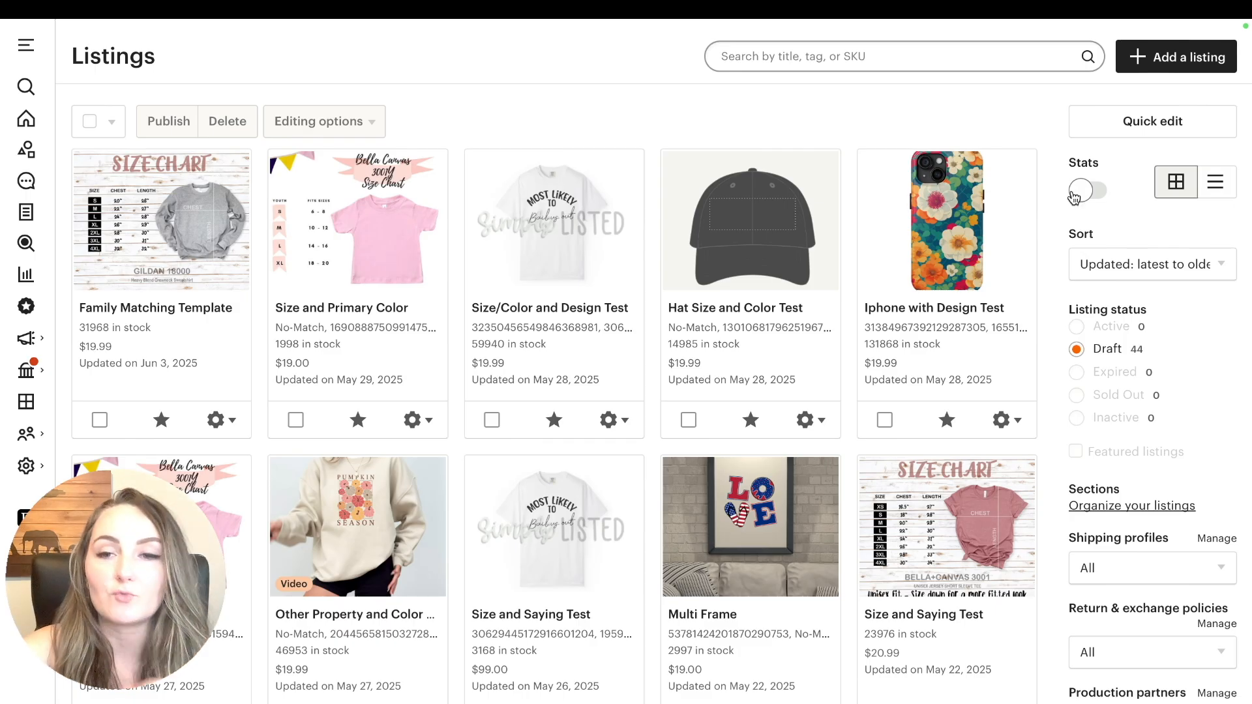
left_click_drag(1156, 350, 1086, 348)
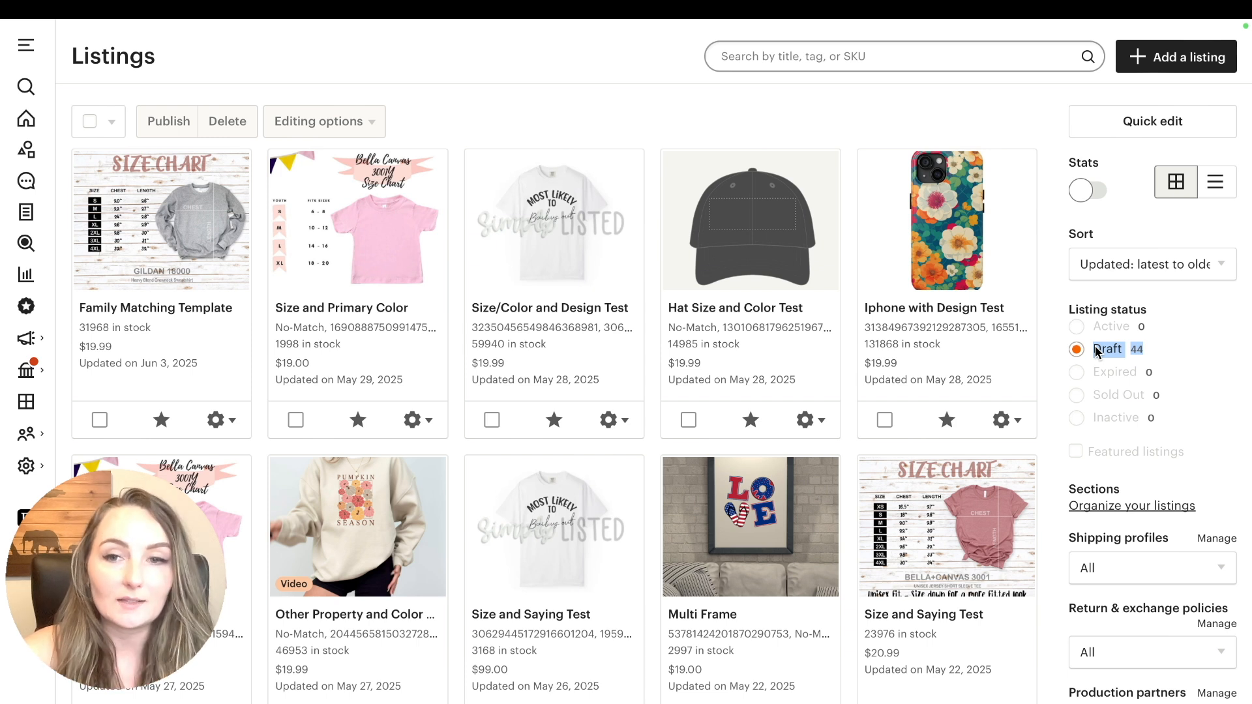
left_click(1119, 355)
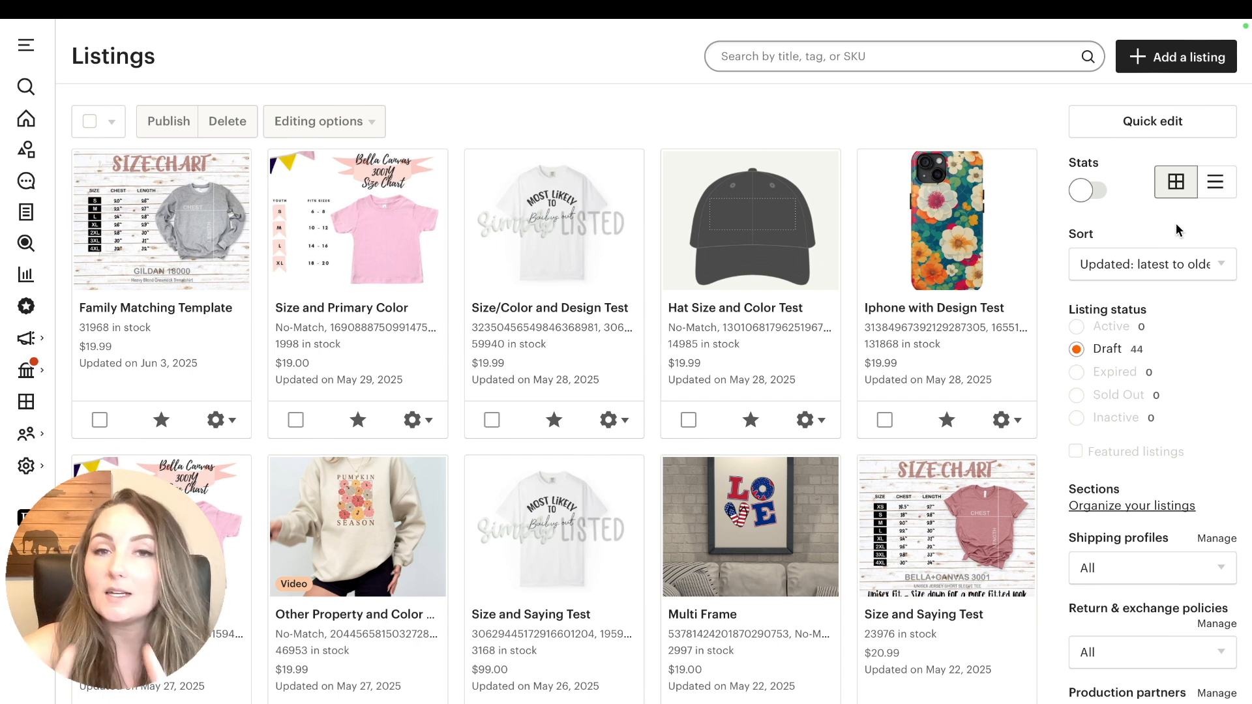
Open the Iphone with Design Test draft, examine how its custom Design variation is set up, and close the variation settings without changes
left_click(958, 255)
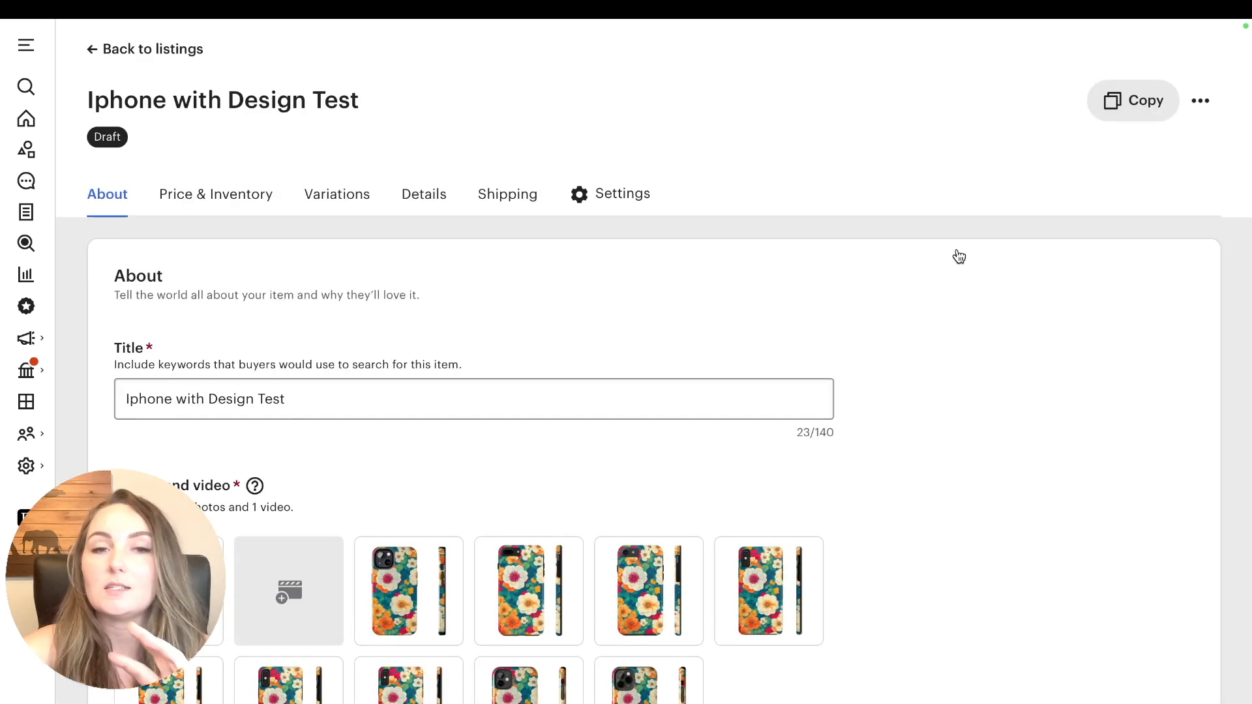
left_click(338, 196)
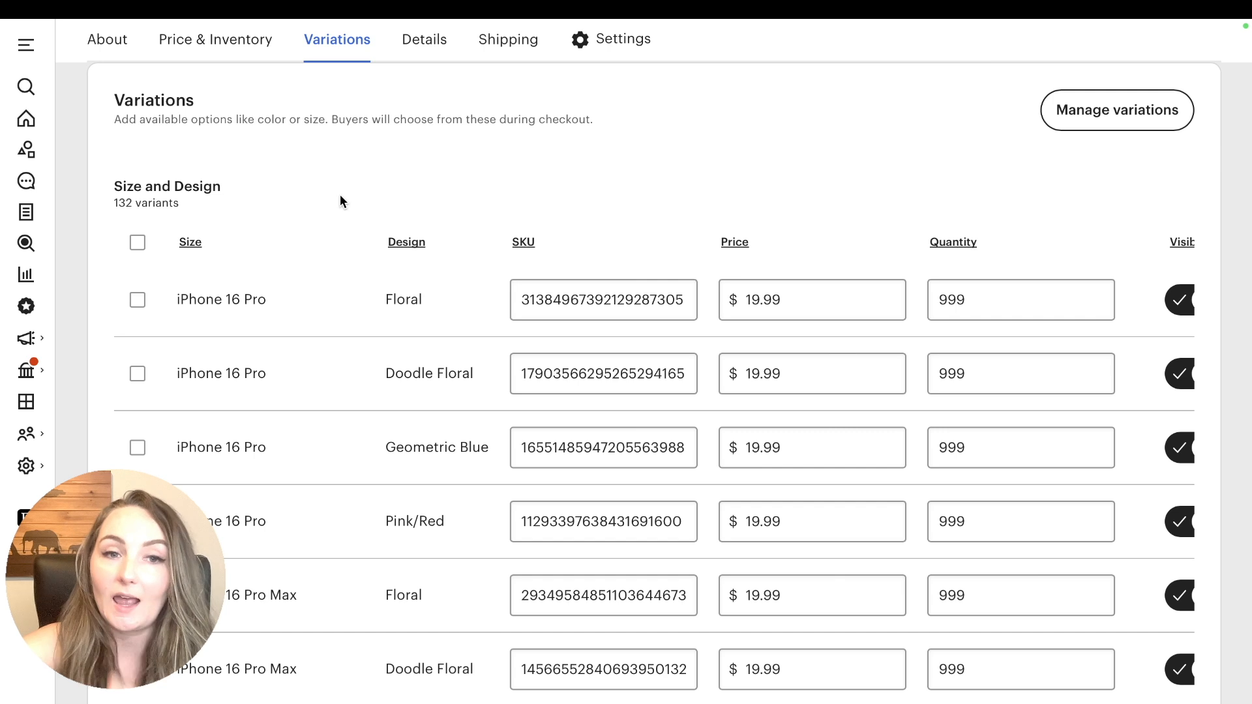
left_click(1109, 123)
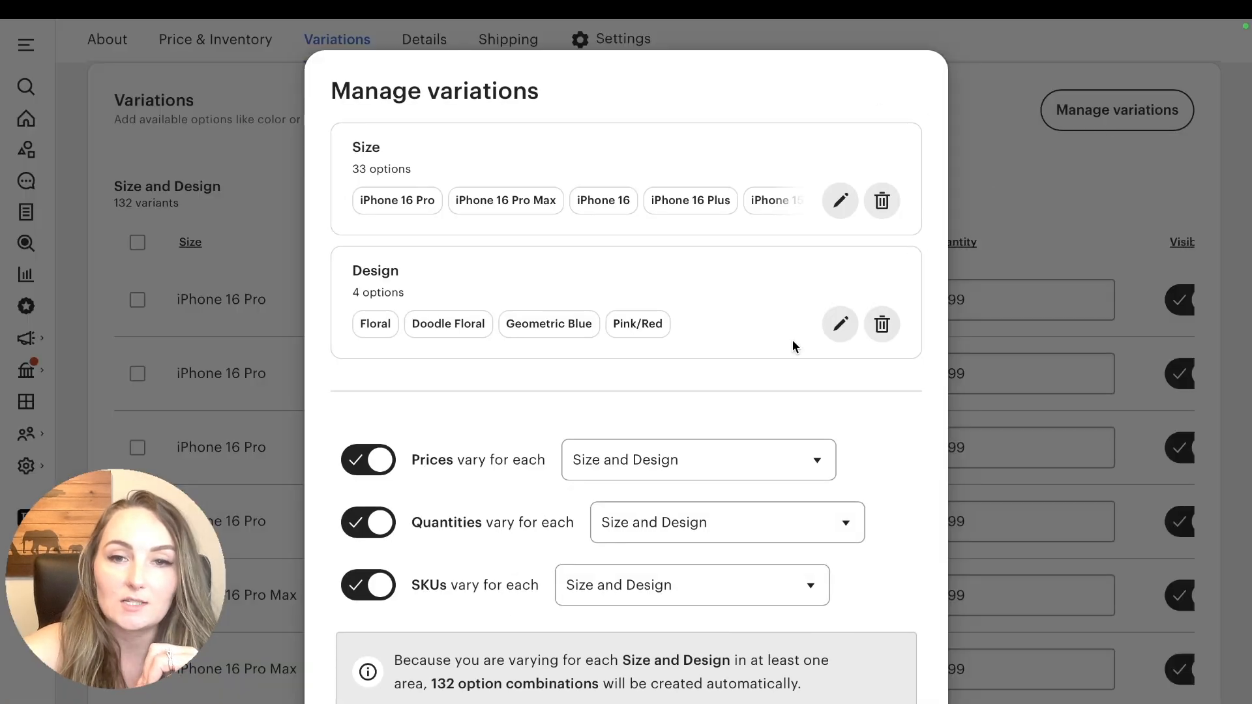
left_click(839, 325)
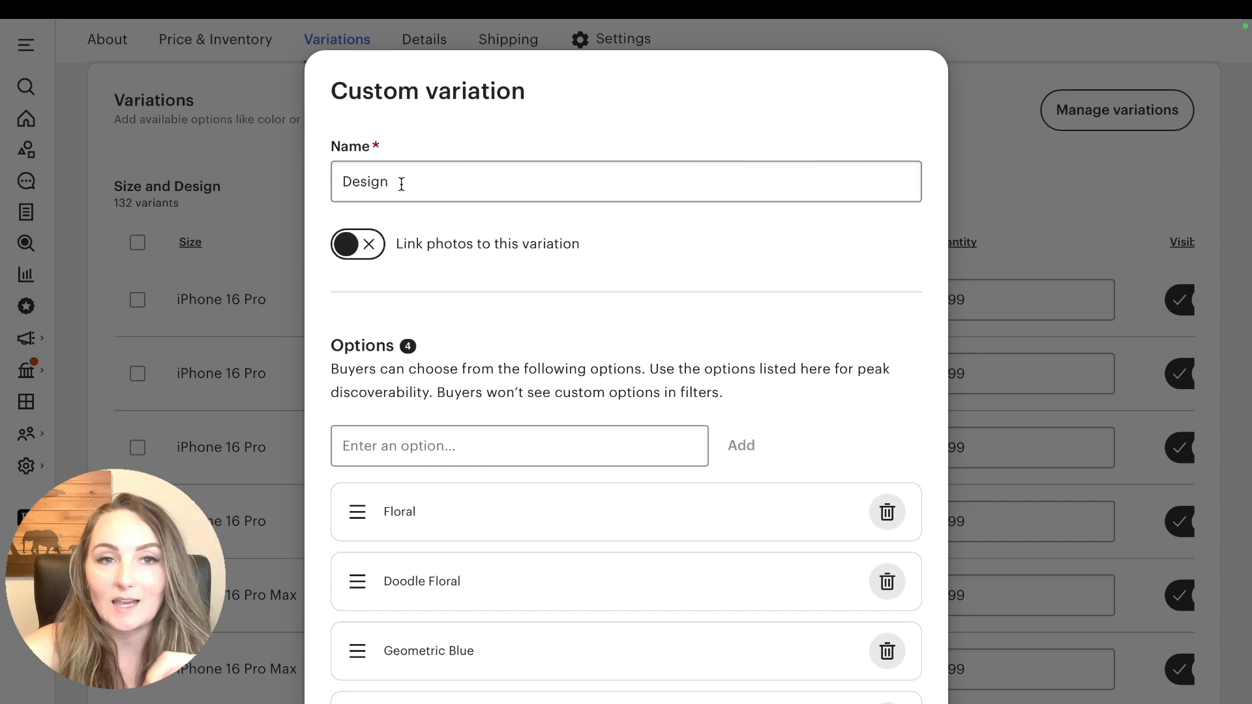
scroll(439, 412, "down", 1)
scroll(438, 416, "down", 1)
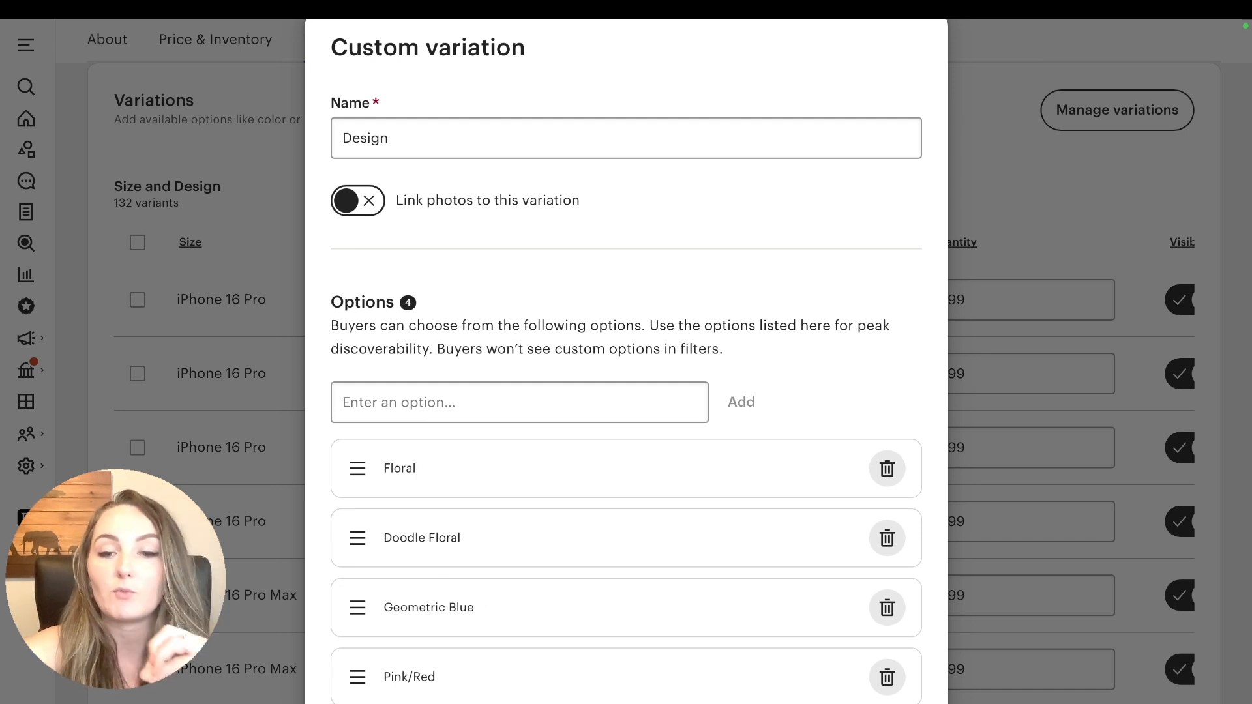
left_click(891, 703)
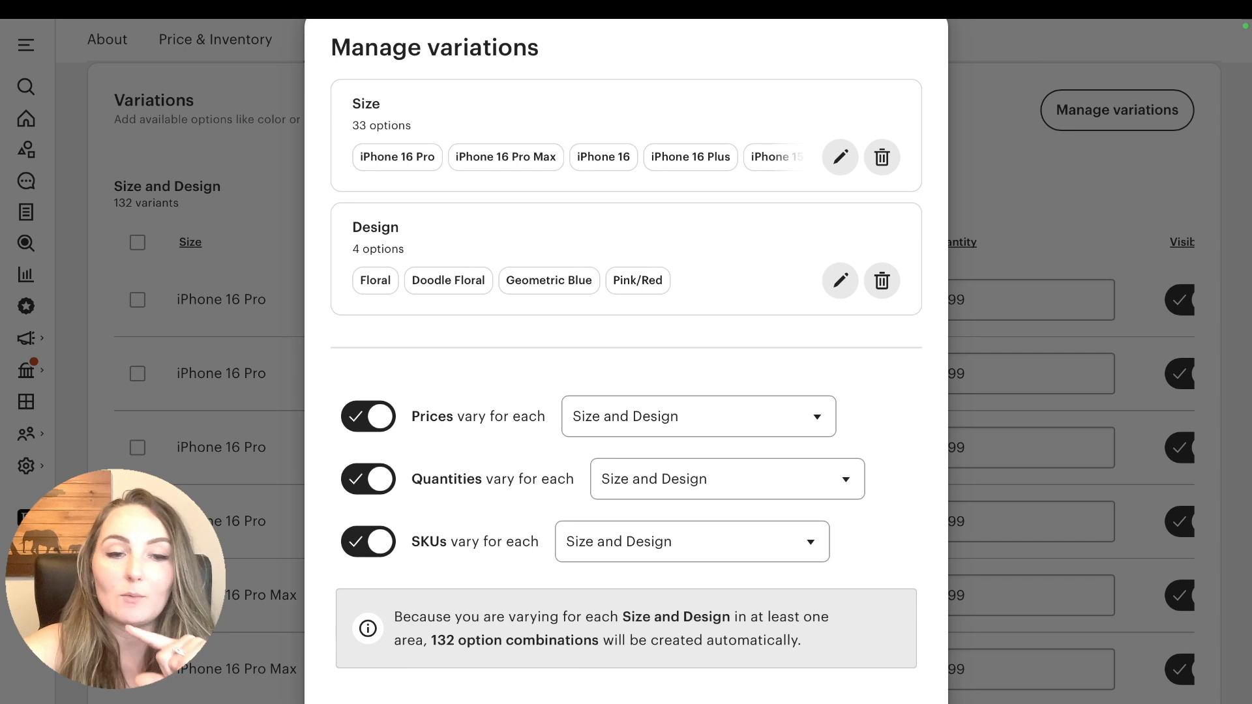
left_click(365, 703)
scroll(487, 596, "down", 2)
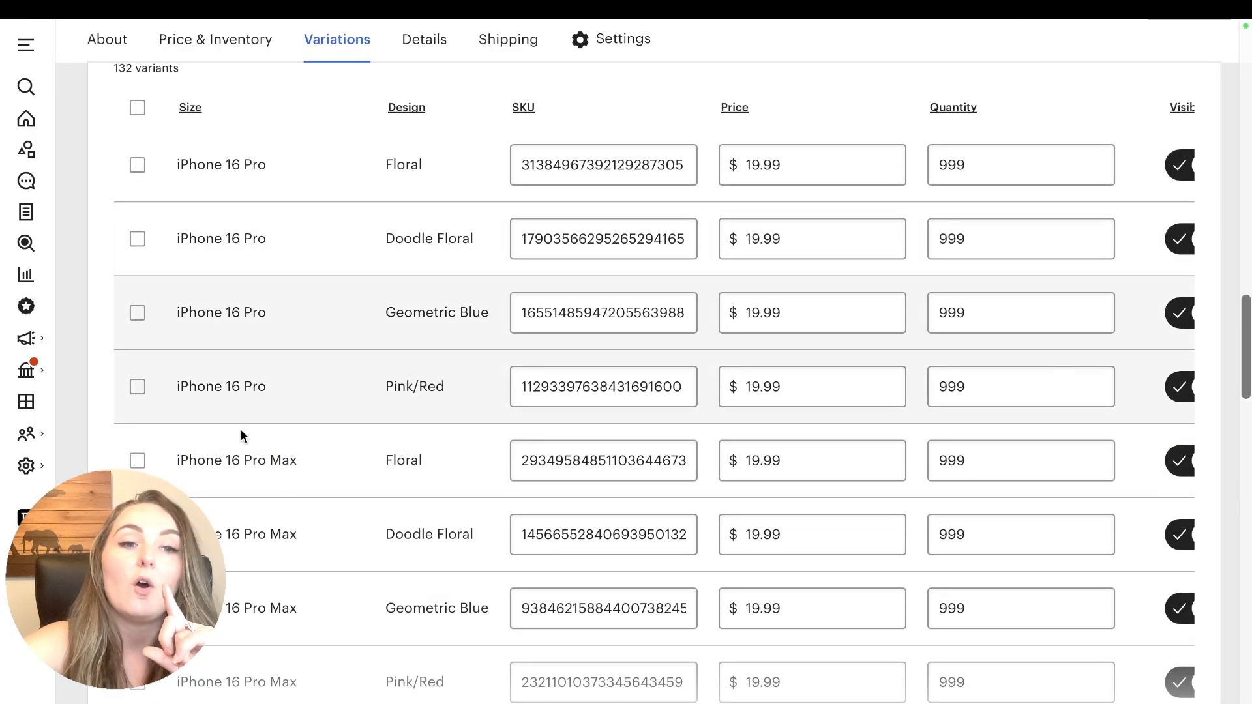
Return to the shop's listings and show only the drafts
mouse_move(181, 25)
left_click(26, 149)
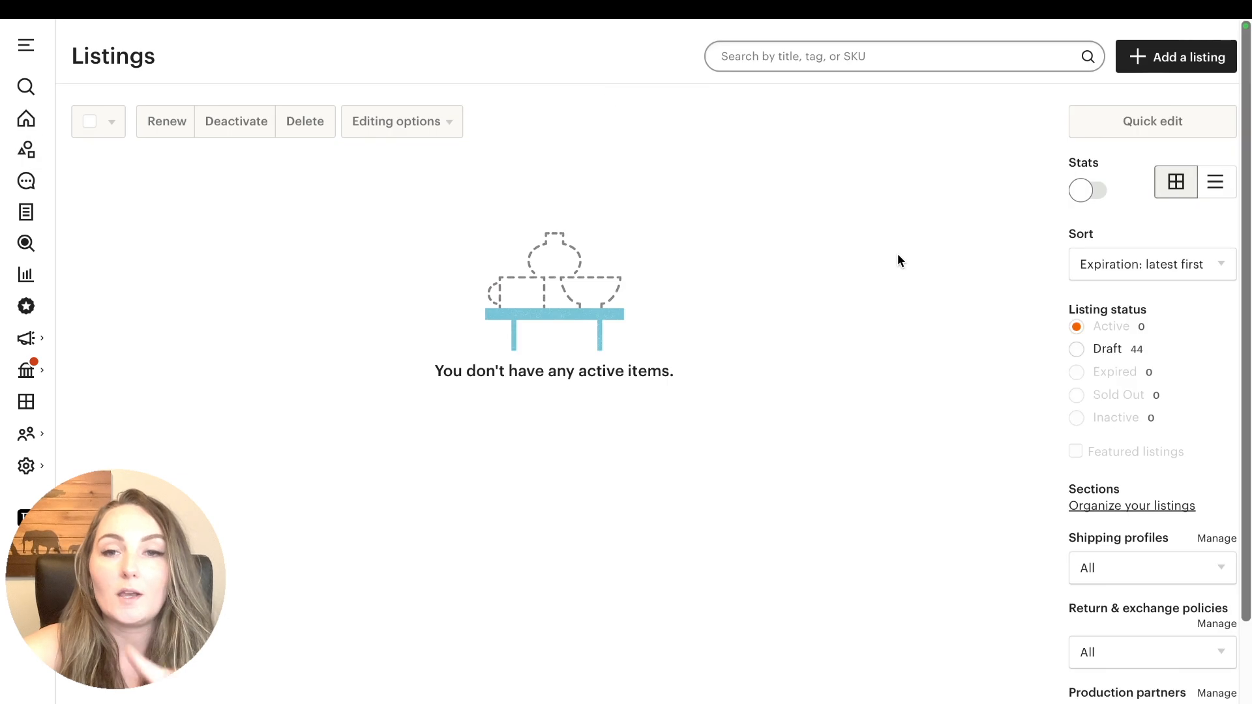
left_click(1079, 350)
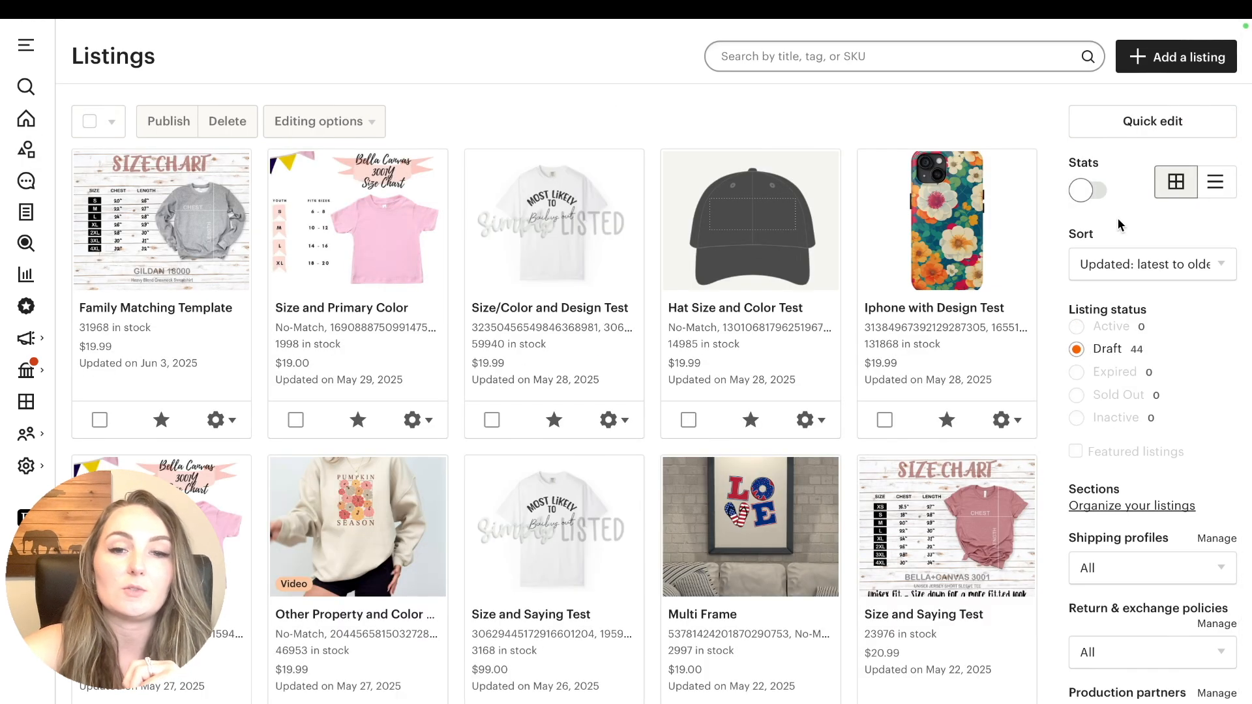
Start a new listing in the T-shirts category as a physical, finished product made by another company or person
left_click(1179, 58)
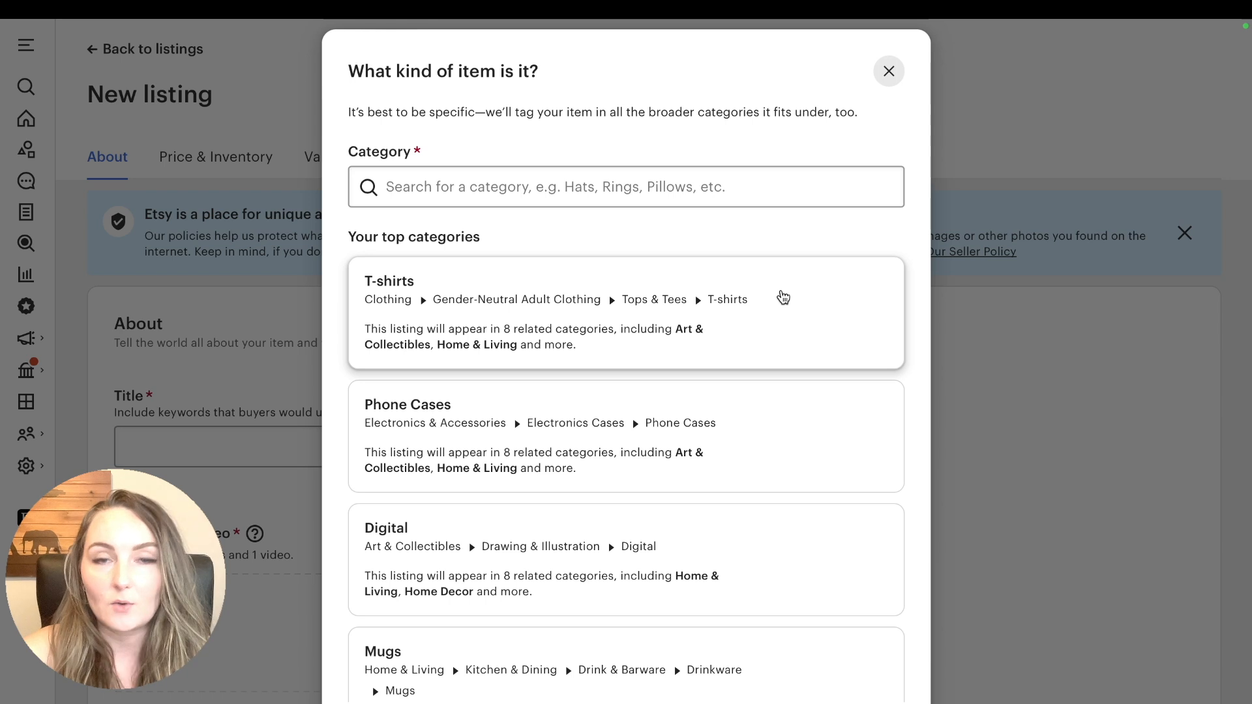
left_click(783, 298)
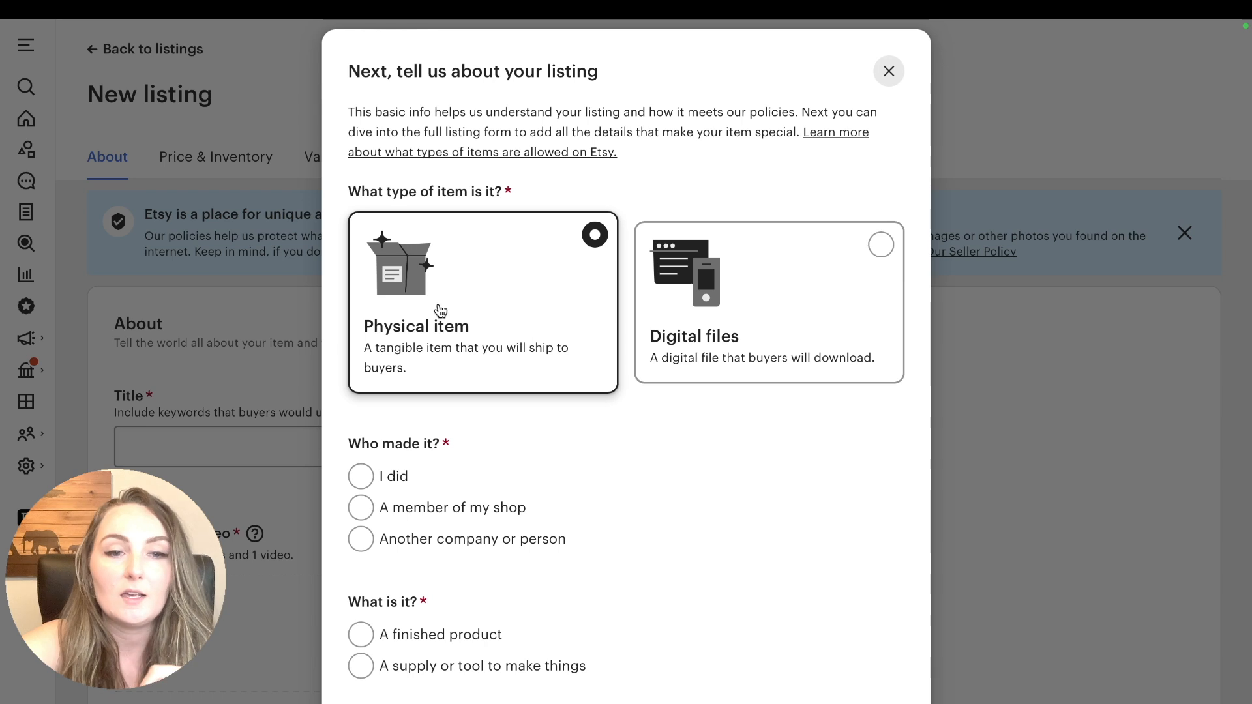
left_click(359, 538)
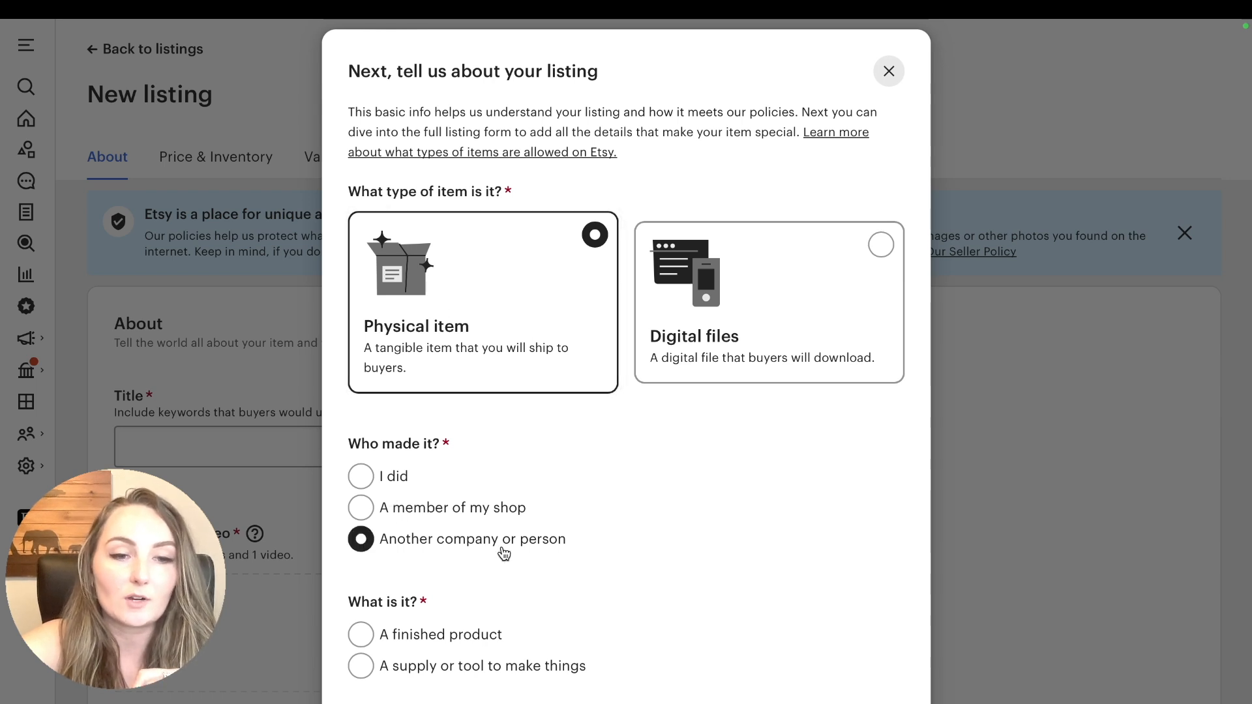
scroll(503, 550, "down", 1)
left_click(442, 562)
scroll(589, 541, "down", 2)
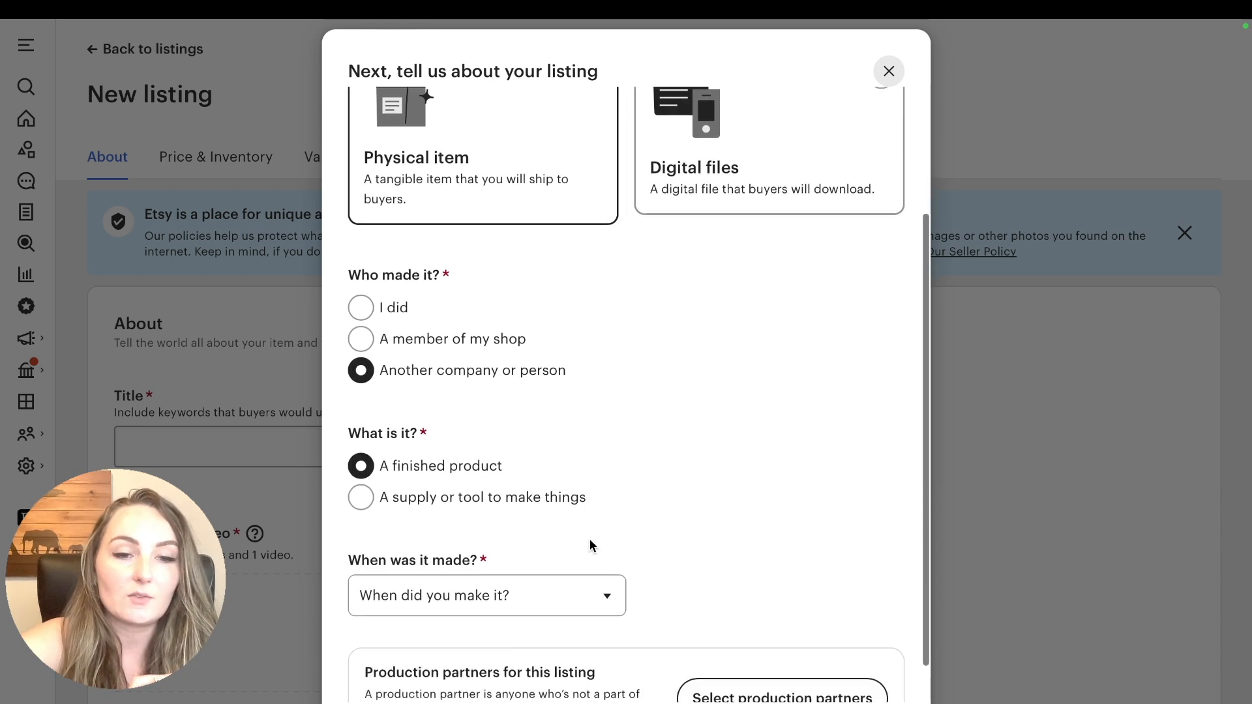
Set the item's production time to Made To Order and assign Swiftpod as its production partner
left_click(590, 545)
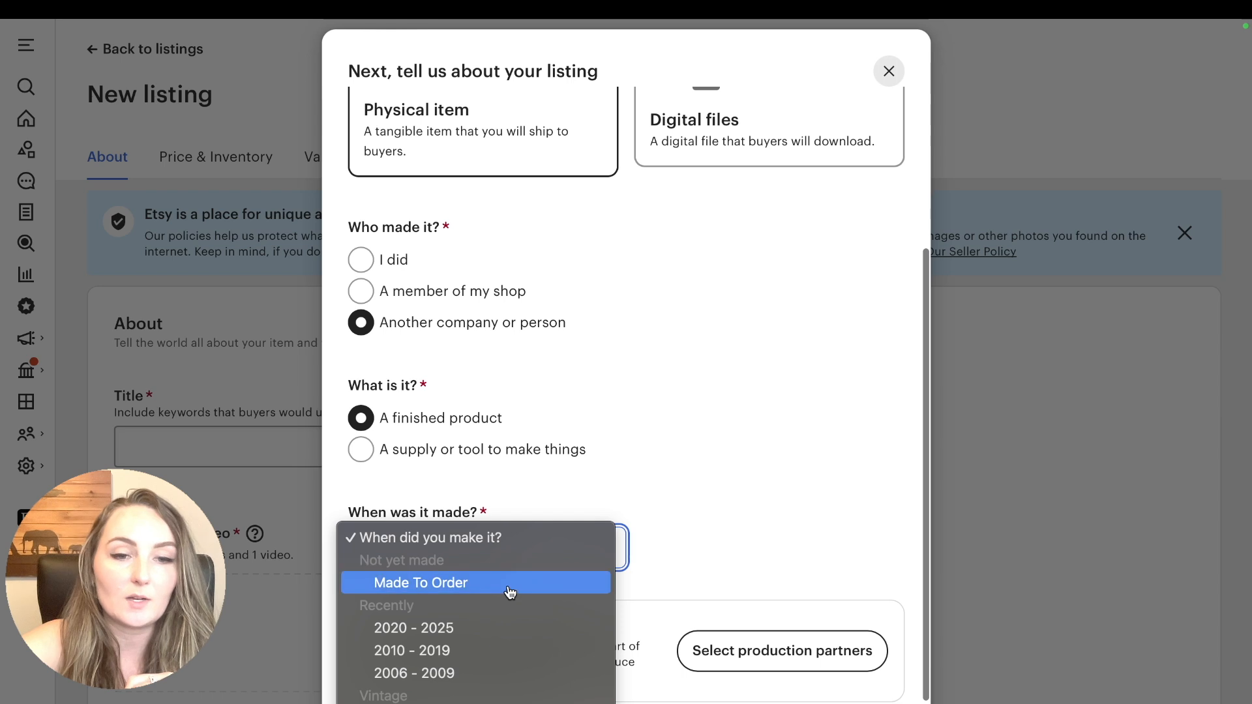
left_click(512, 582)
left_click(768, 651)
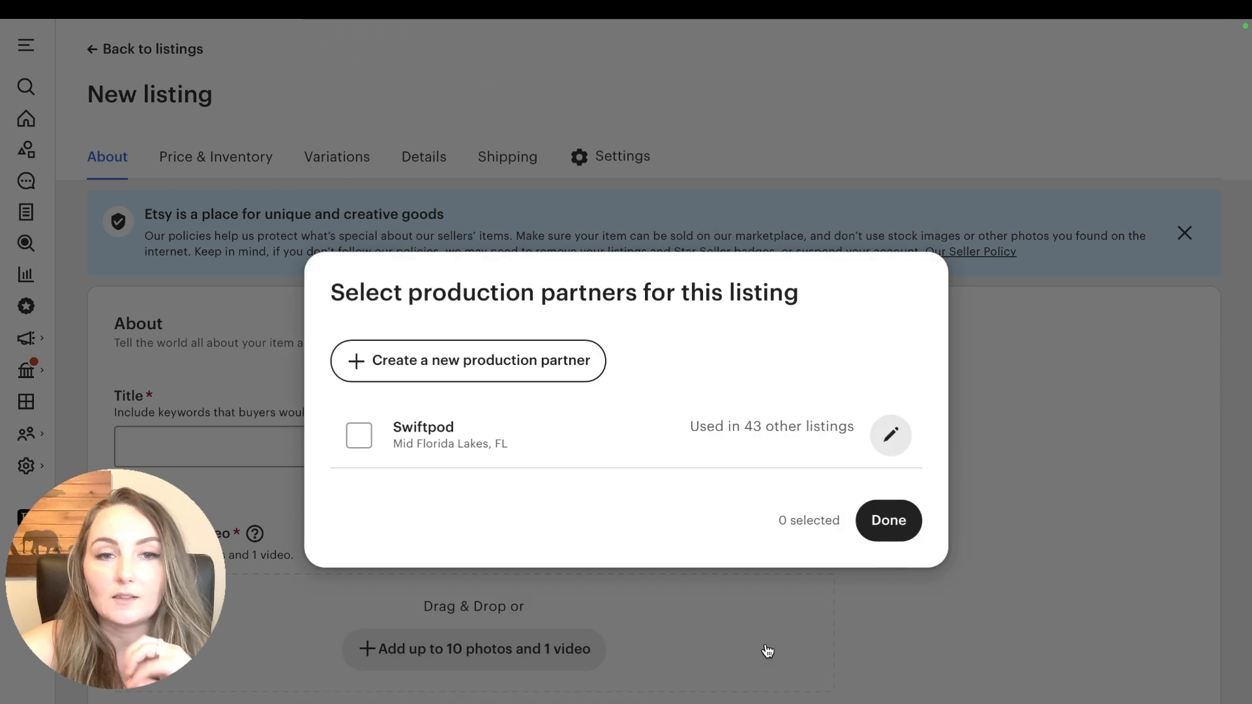
left_click(592, 465)
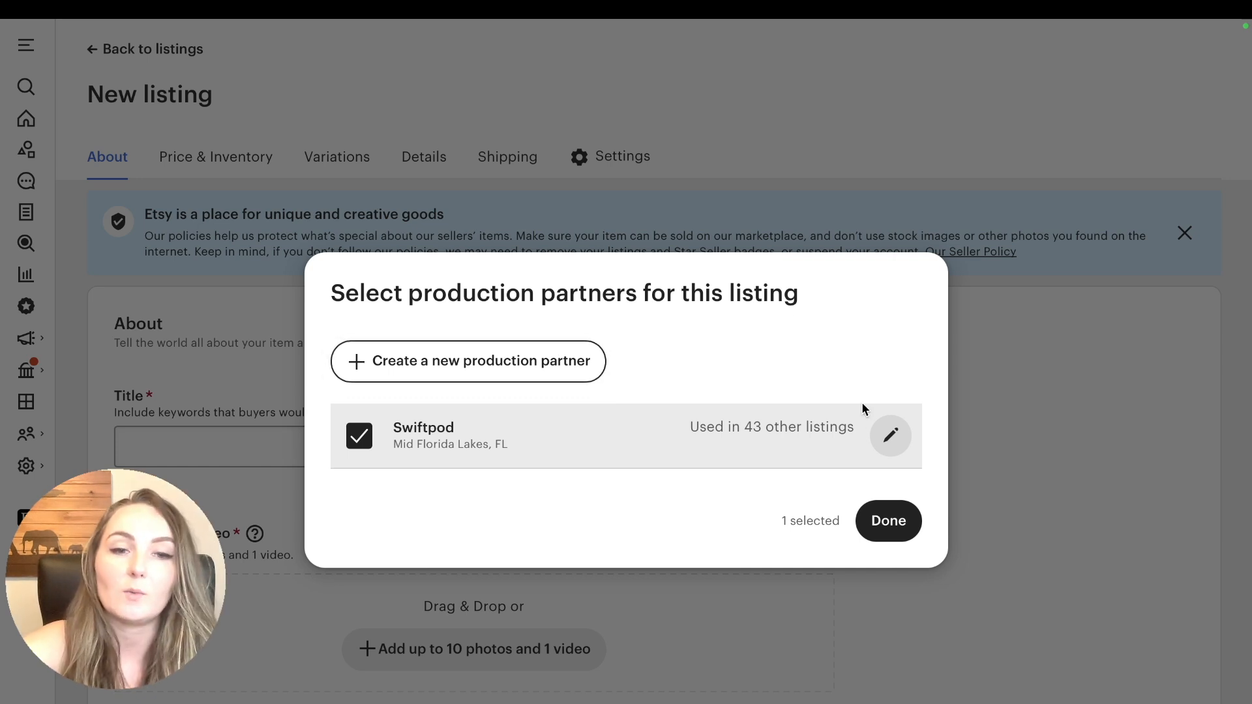
left_click(888, 520)
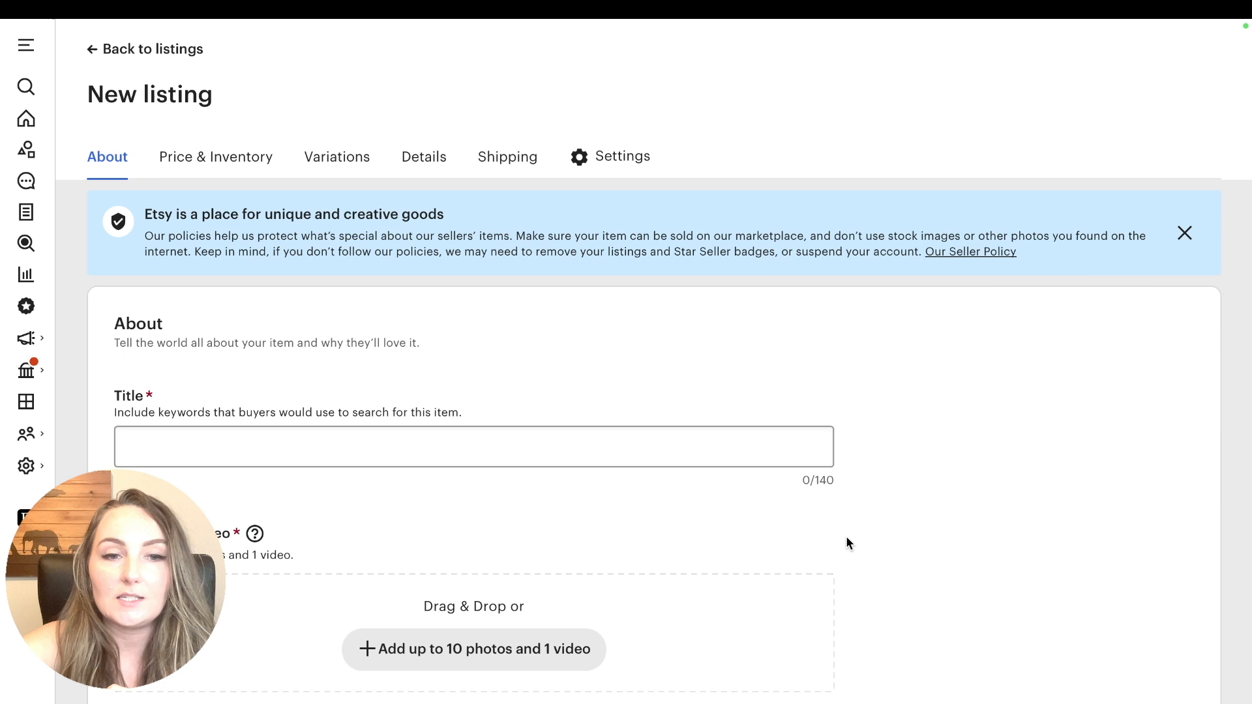
Title the new listing "Comfort Colors Shirt/Sweatshirt/Long Sleeve Template"
scroll(847, 536, "down", 1)
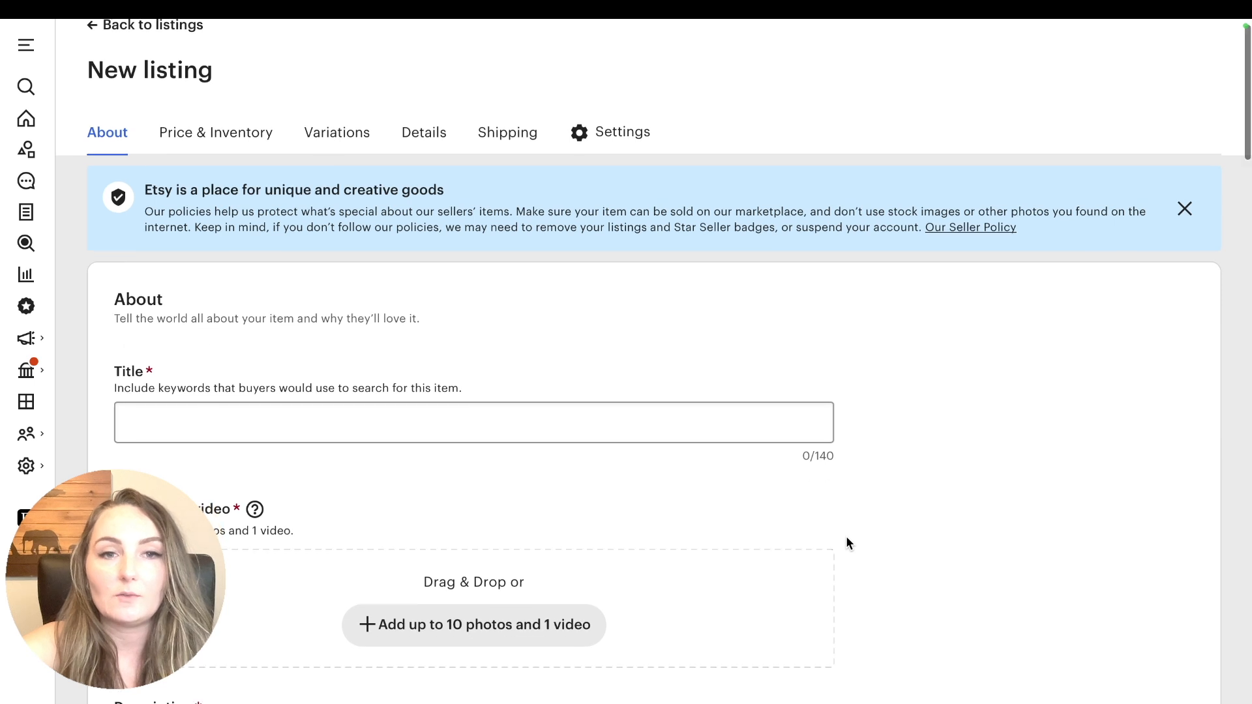
left_click(775, 415)
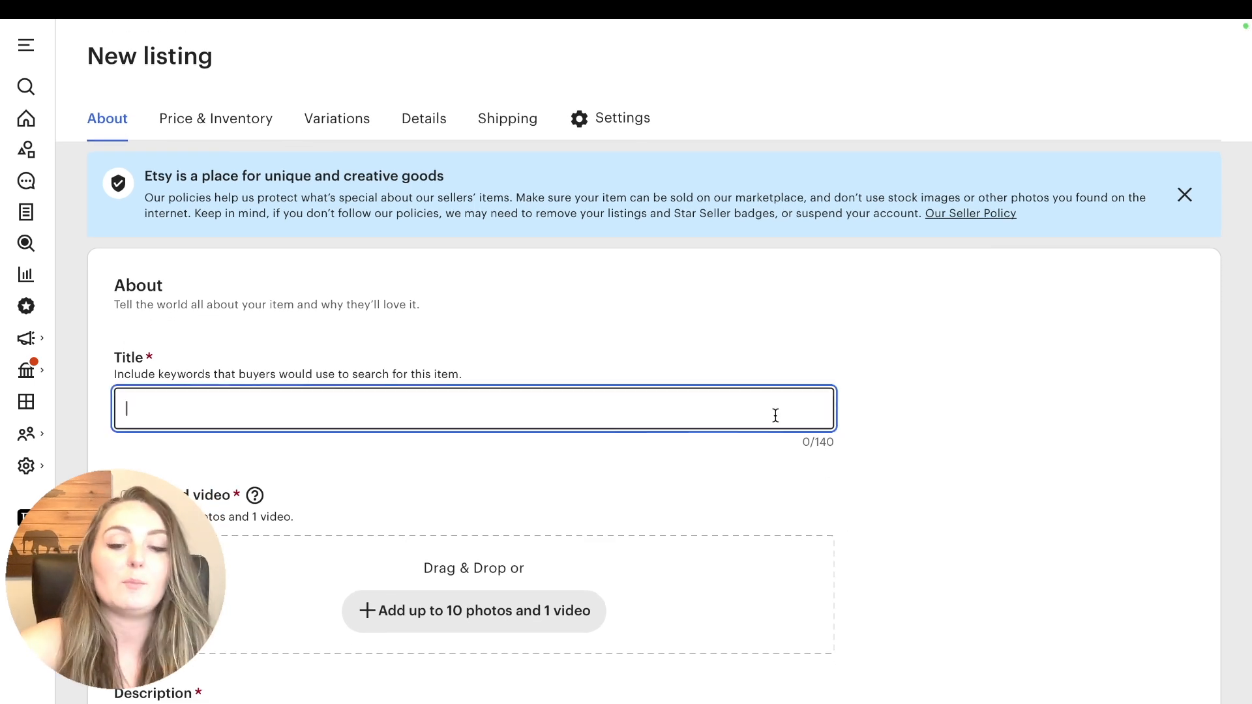
type("Comfort Colors ")
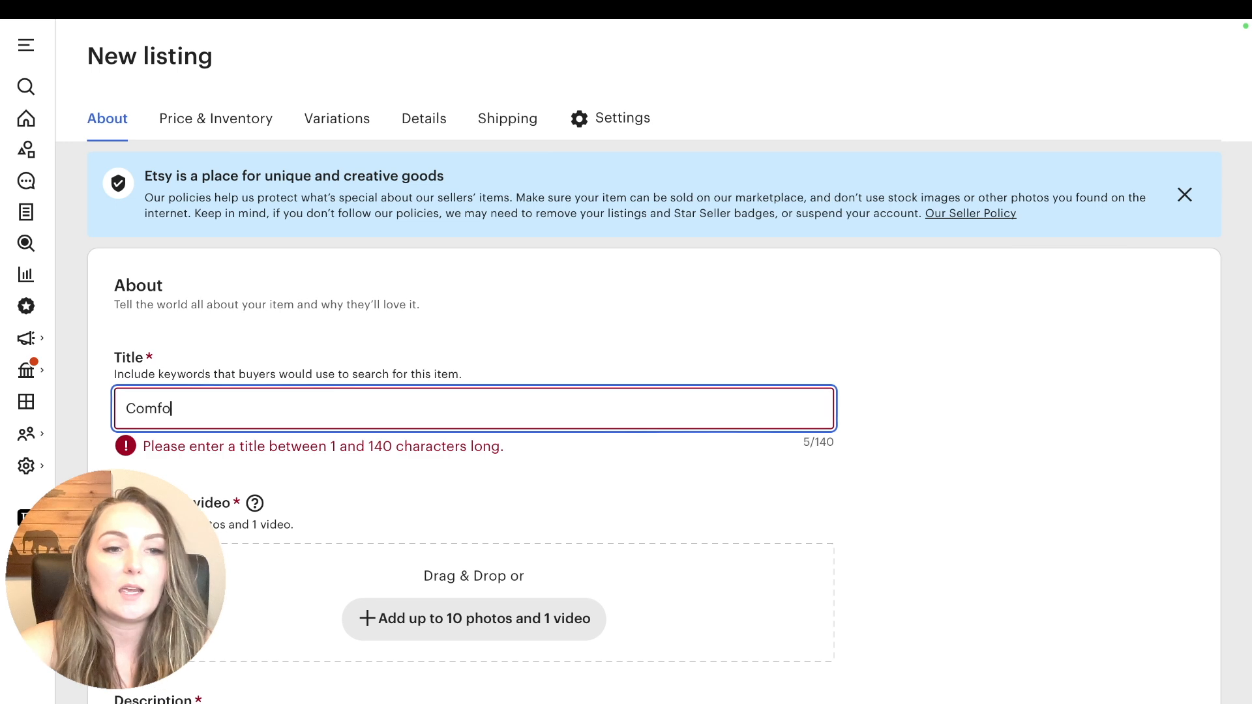
type("Shirt/Sweatshirt?")
key("BackSpace")
type("?")
key("BackSpace")
type("/Lon")
key("BackSpace")
type("g Sleeve Template")
Fill in the listing's description with the placeholder text "Description here"
scroll(867, 486, "down", 4)
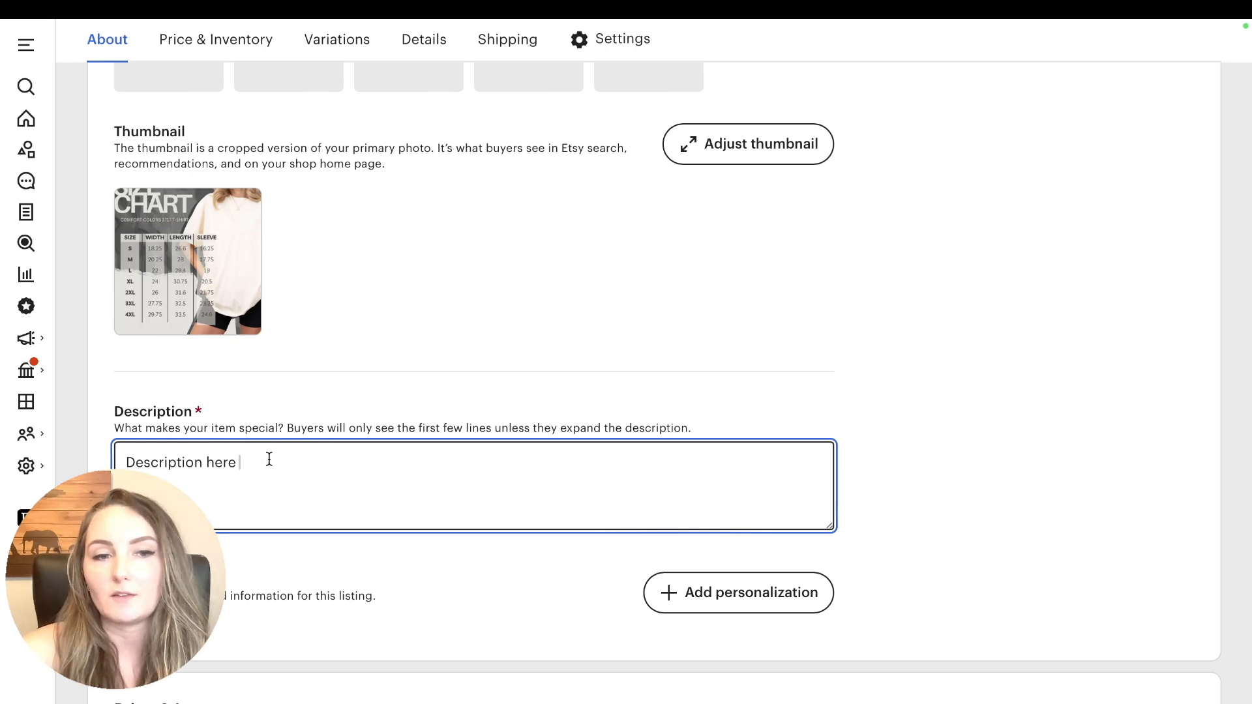
left_click_drag(270, 461, 127, 460)
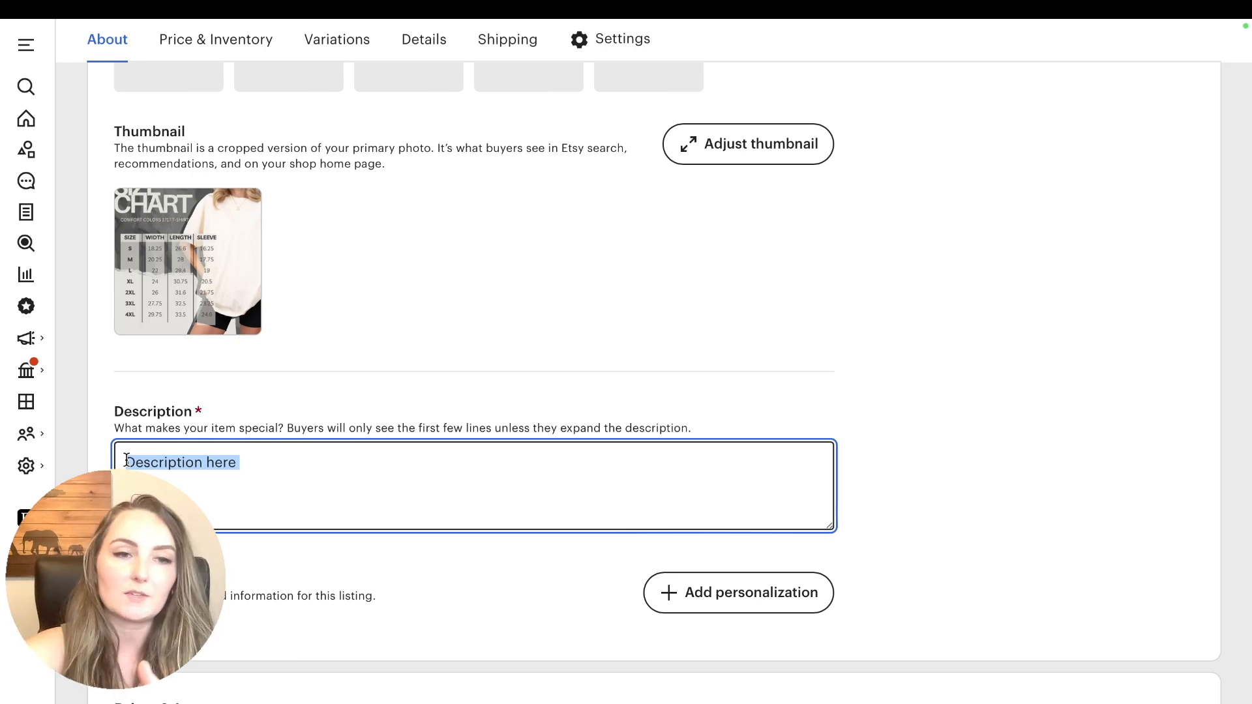
left_click(275, 380)
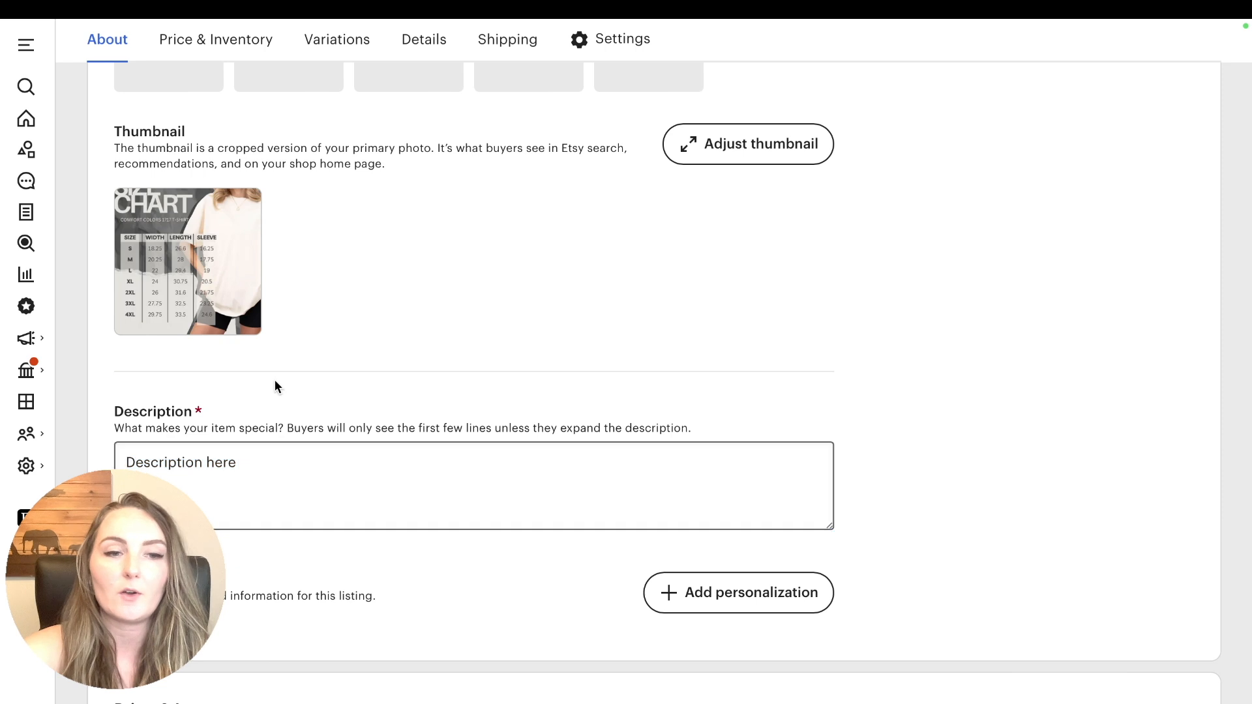
Create a custom variation for the listing and name it Primary Color
scroll(275, 380, "down", 9)
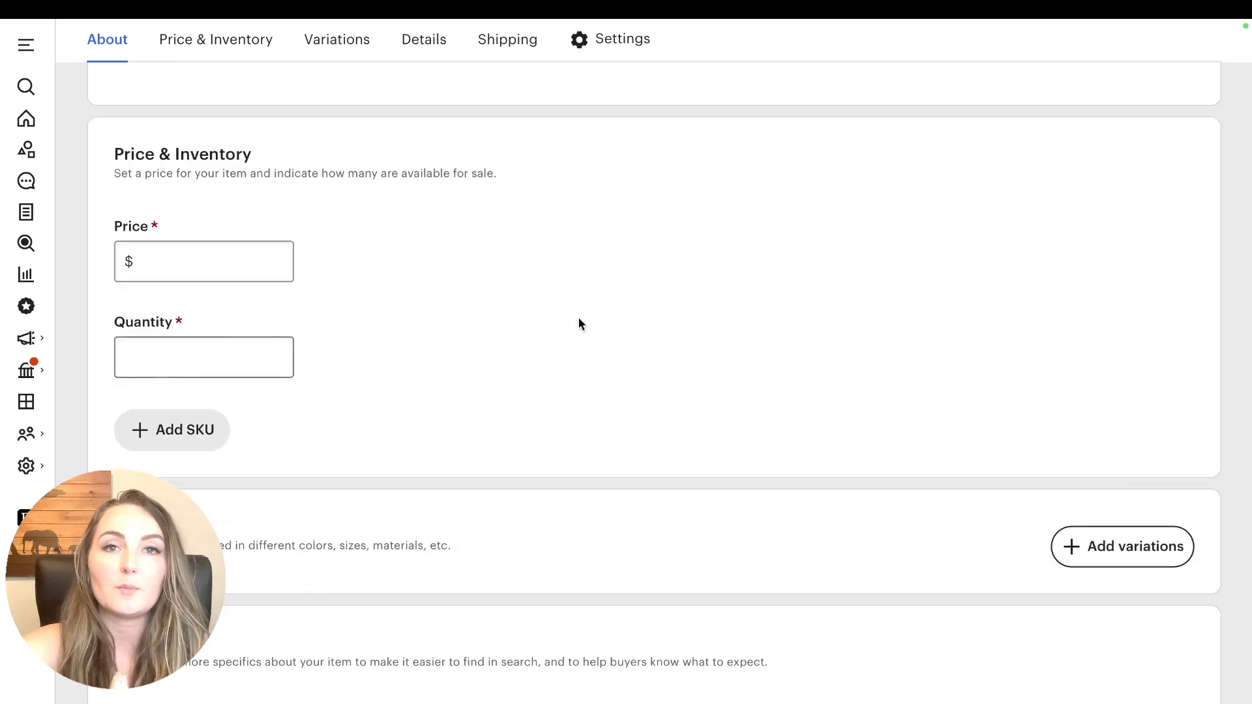
left_click(1089, 548)
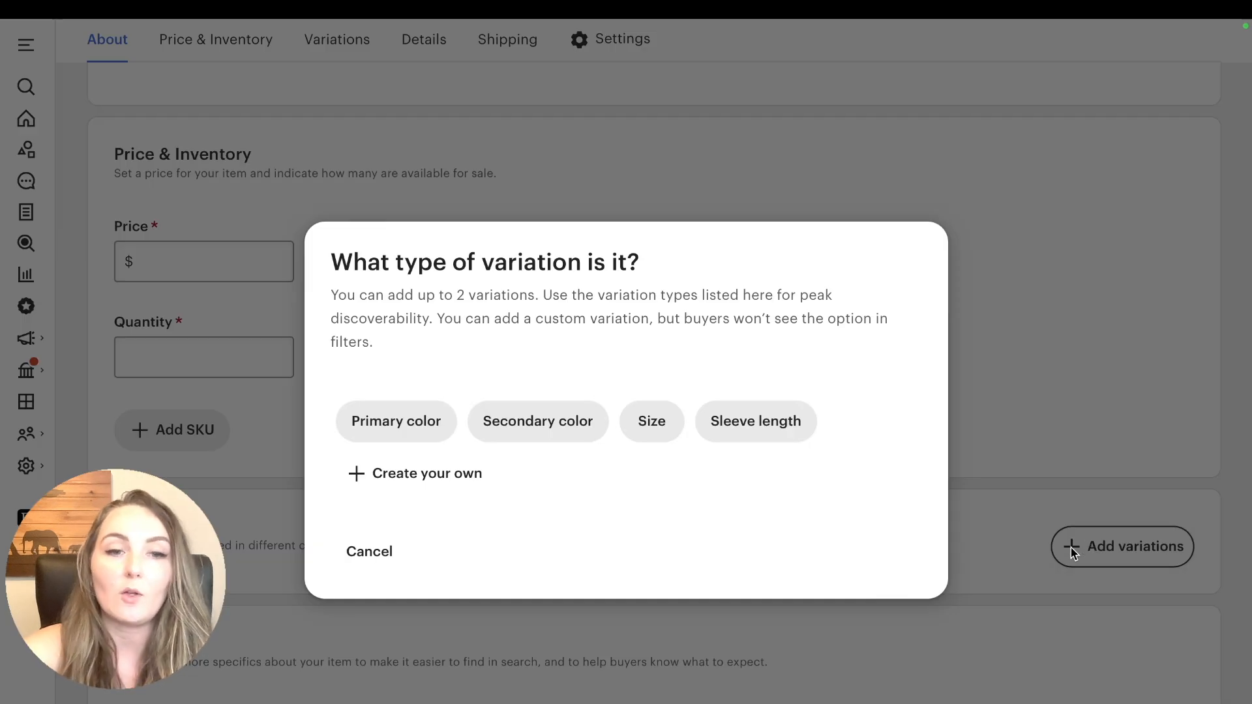
left_click(456, 488)
left_click(535, 270)
type("Color")
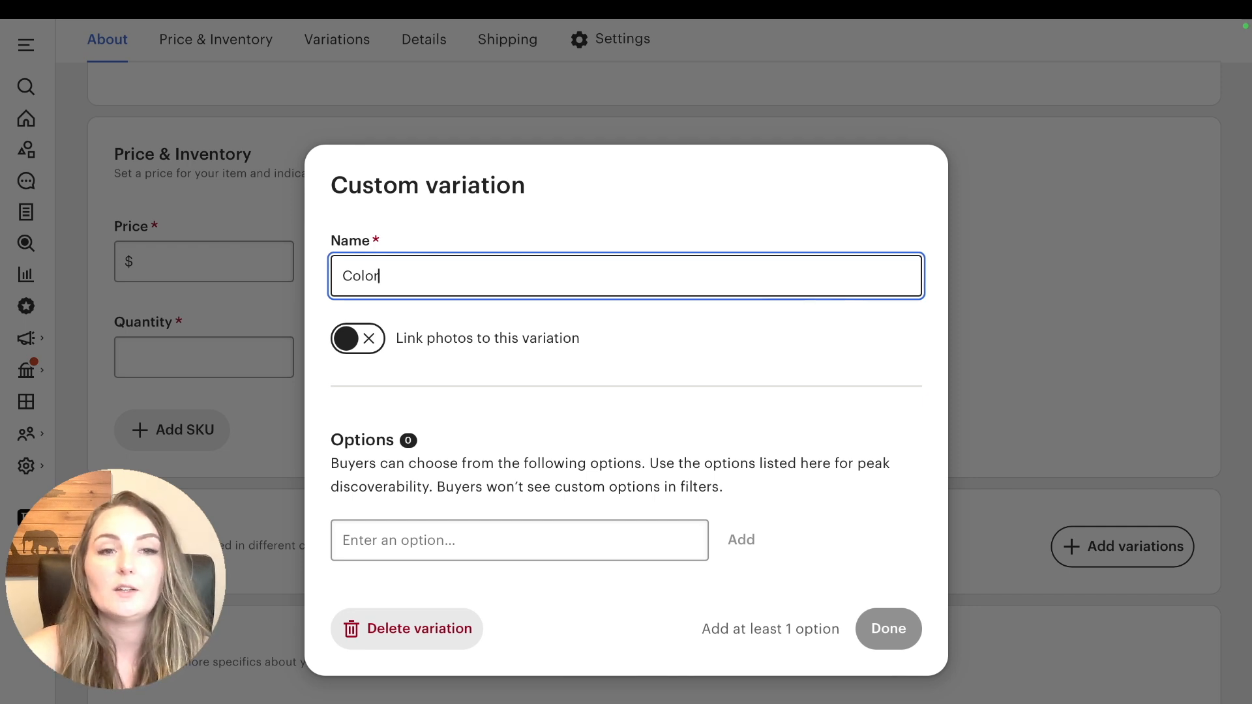
left_click(344, 276)
type("Primary")
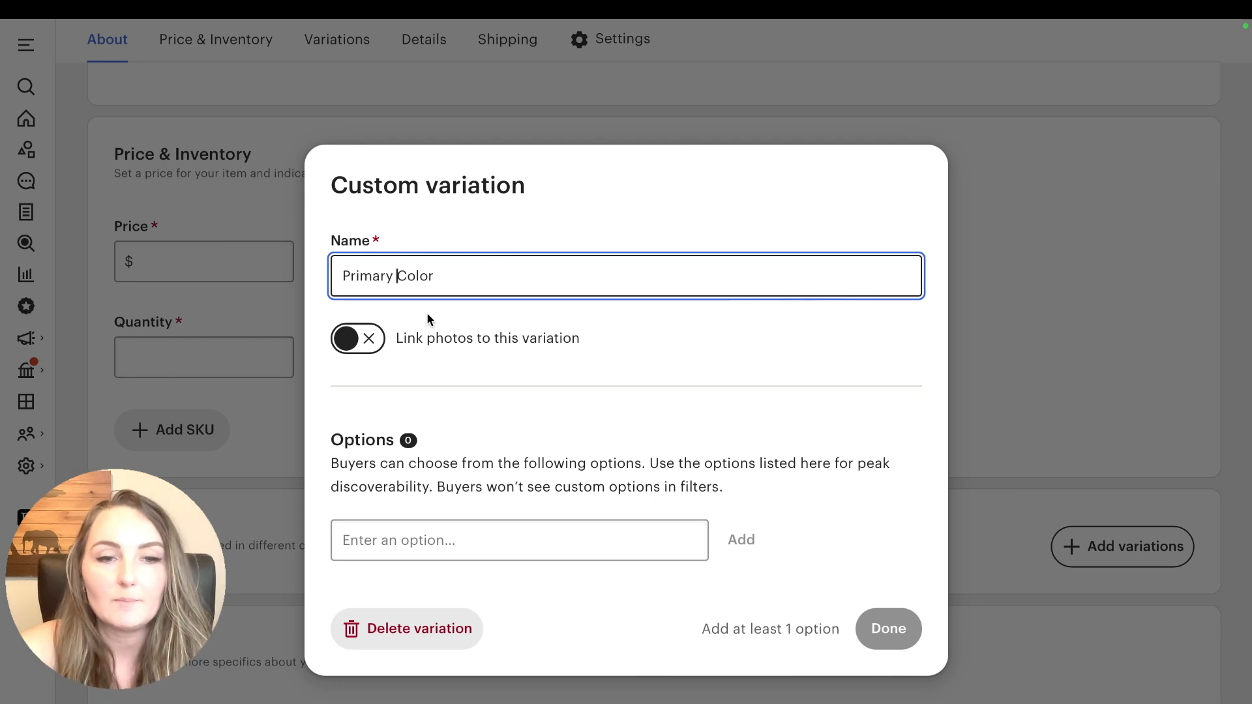
Add White, Ivory and Light Green as options of the Primary Color variation
left_click(476, 540)
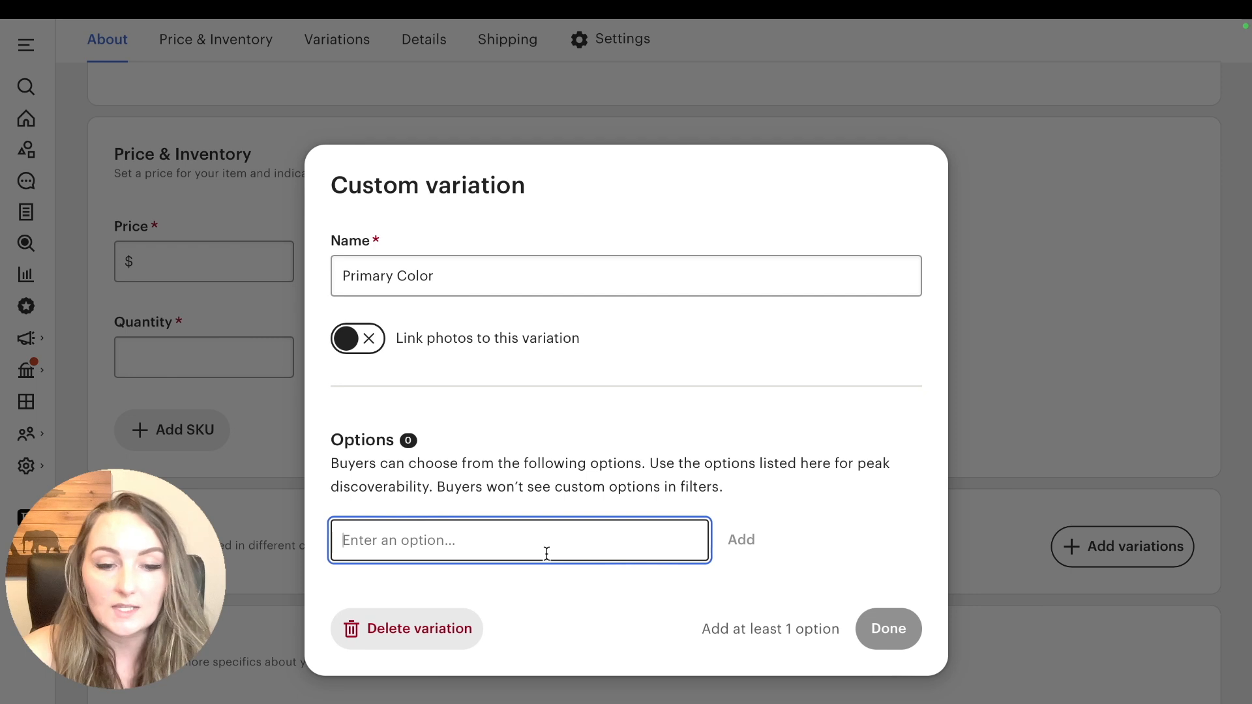
type("White")
key("Return")
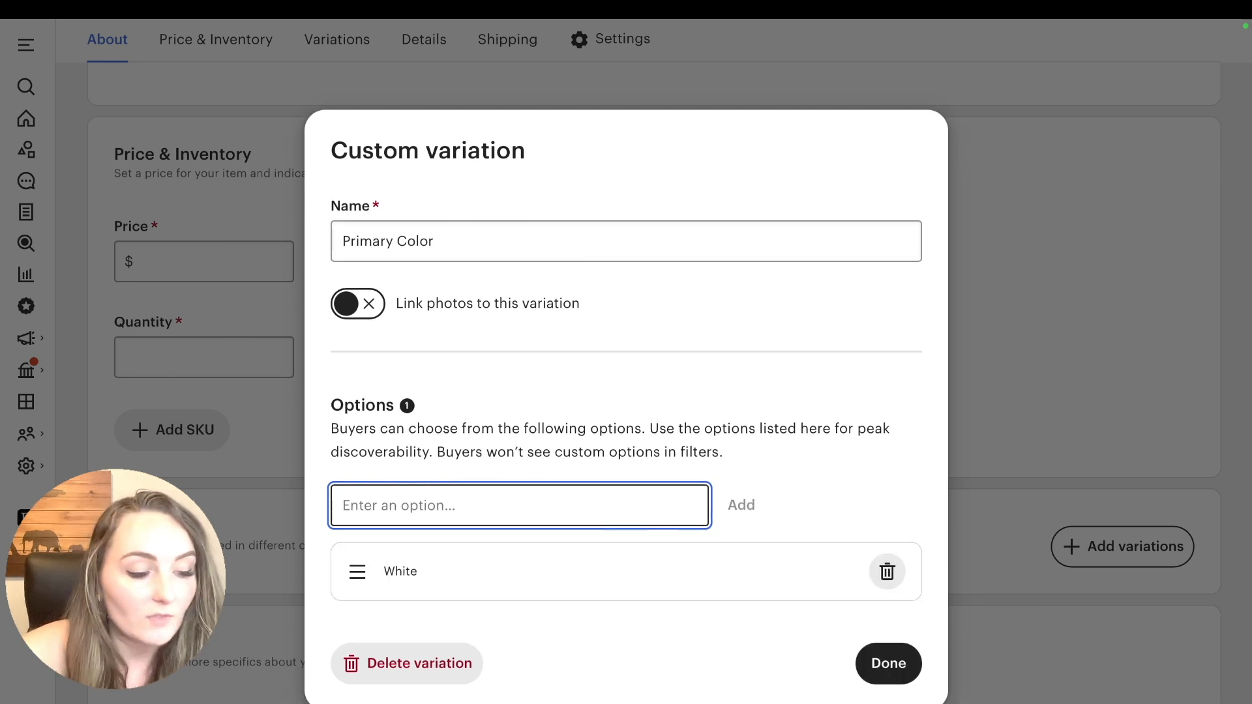
type("Iv")
key("BackSpace")
key("BackSpace")
type("Ivory")
key("Return")
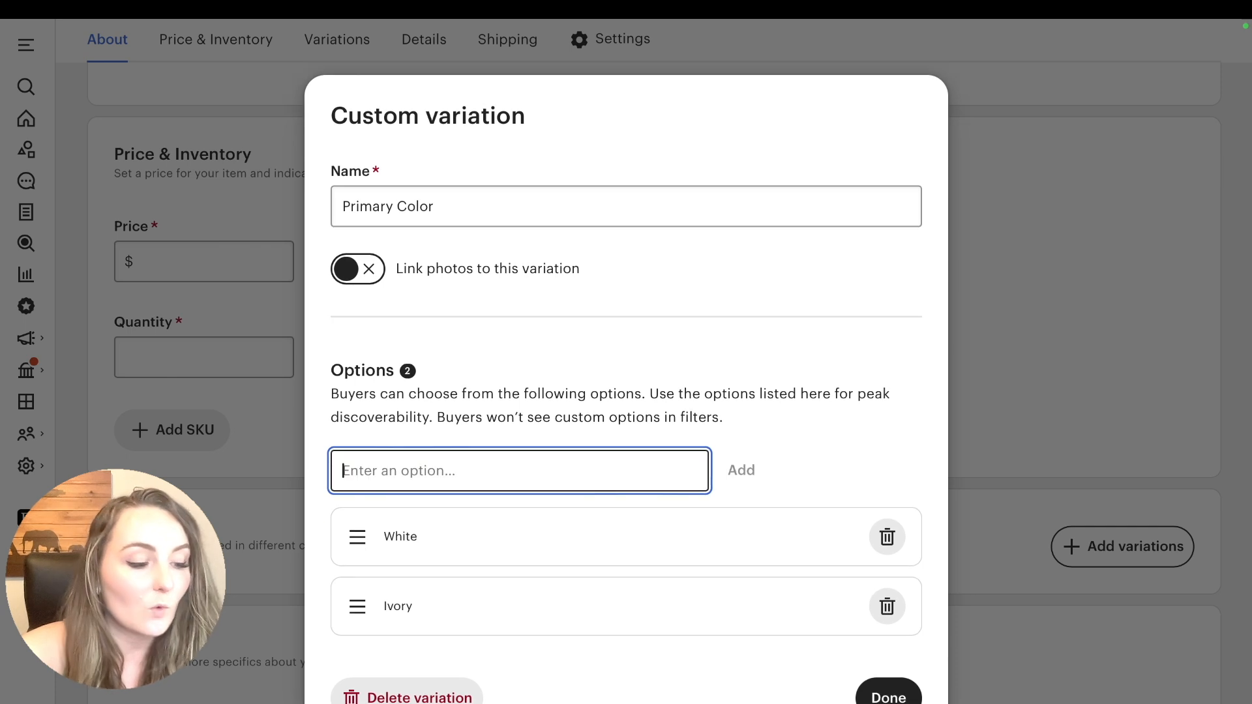
type("Light G")
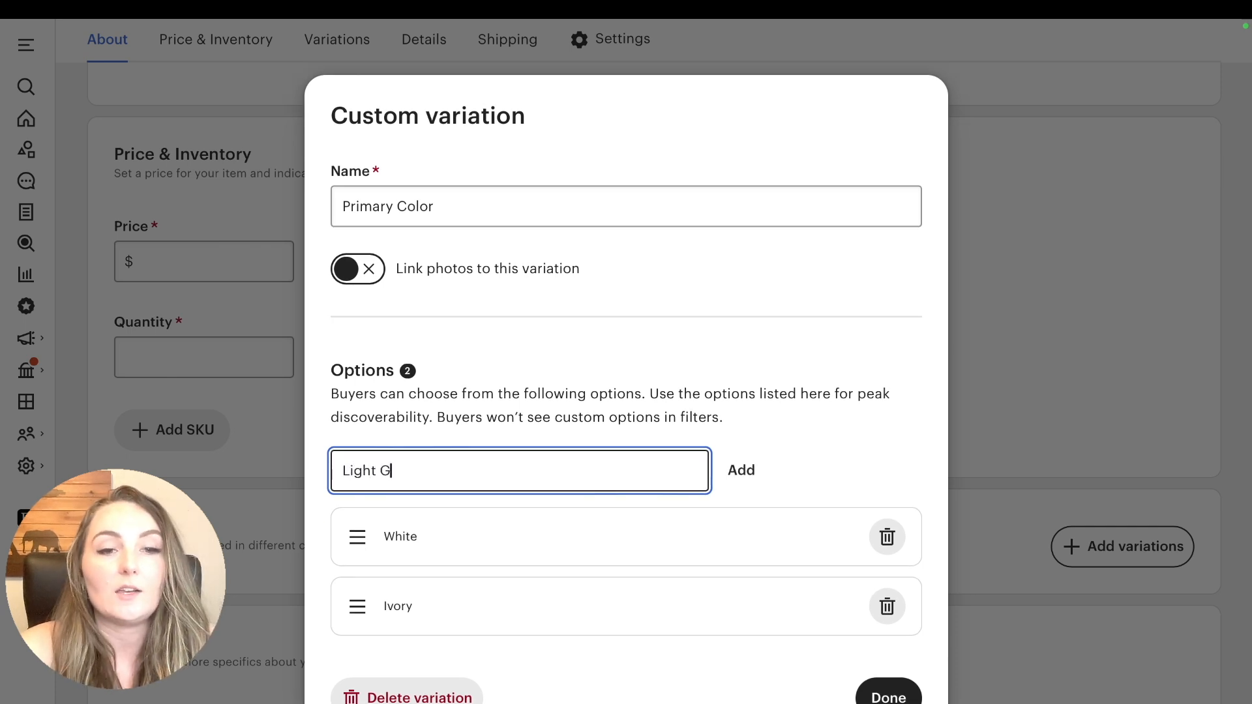
type("reen")
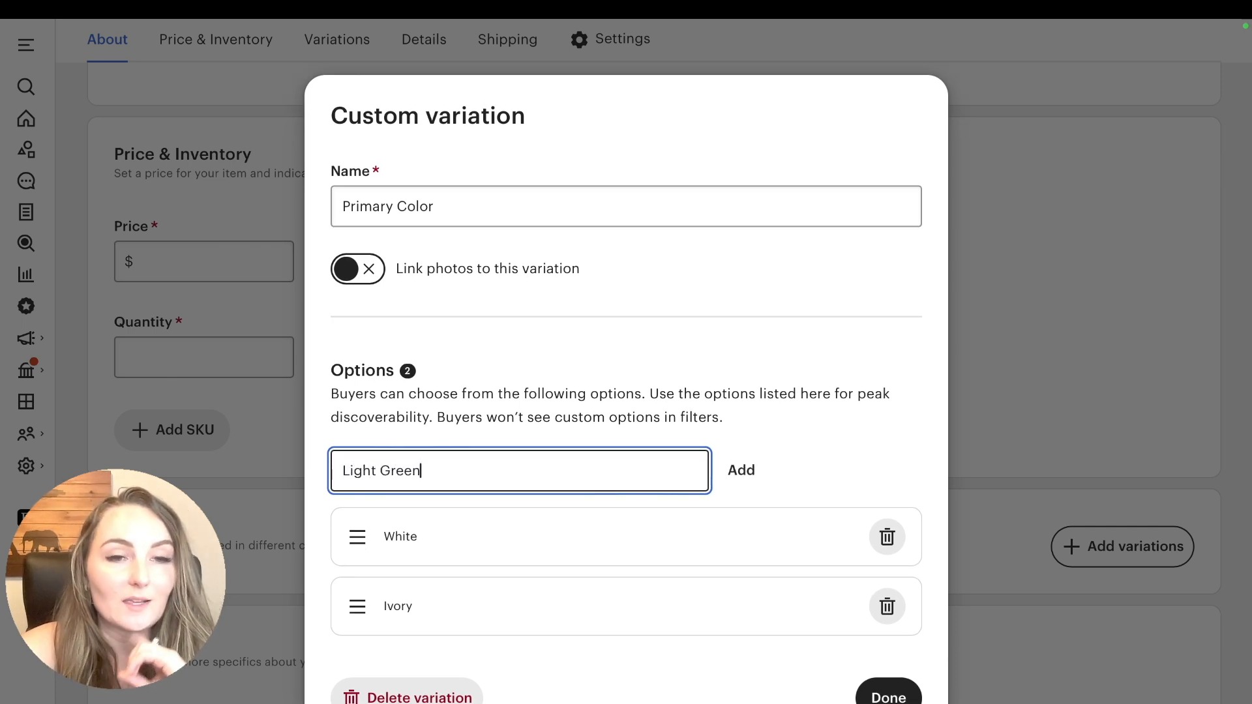
key("Return")
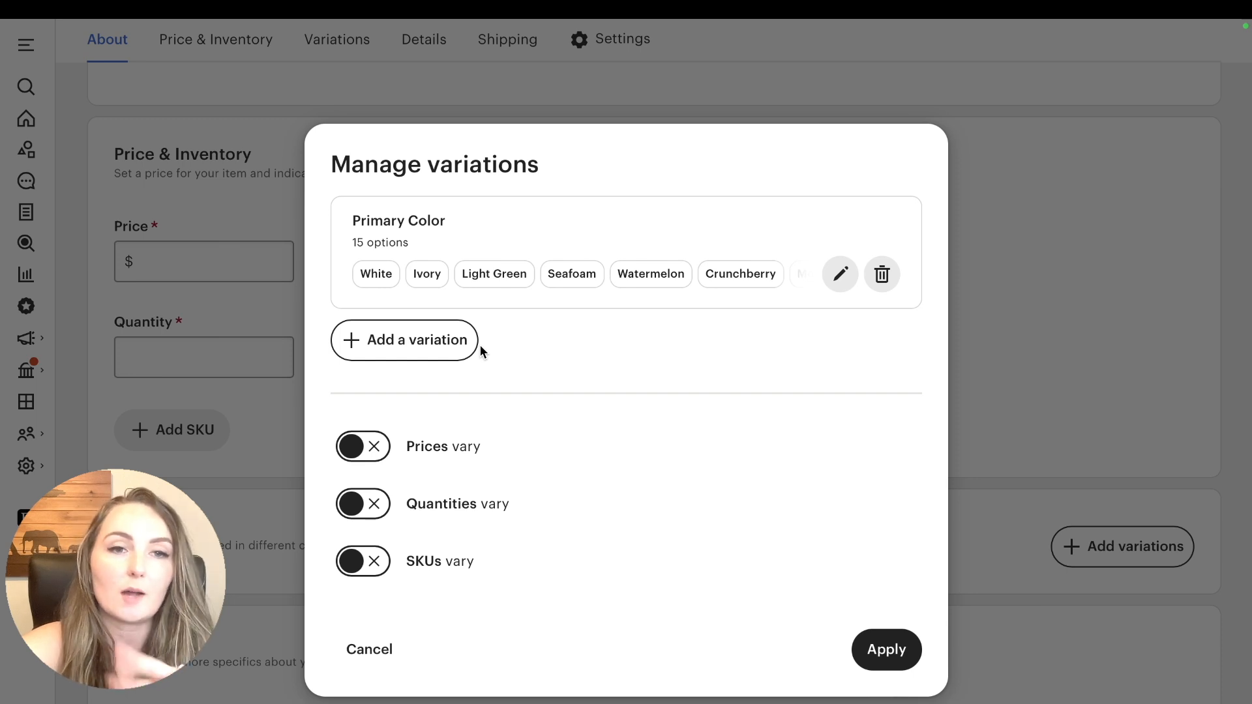
Create a second custom variation named Size and enter "Sweatshirt S" as its first option
left_click(441, 339)
left_click(446, 474)
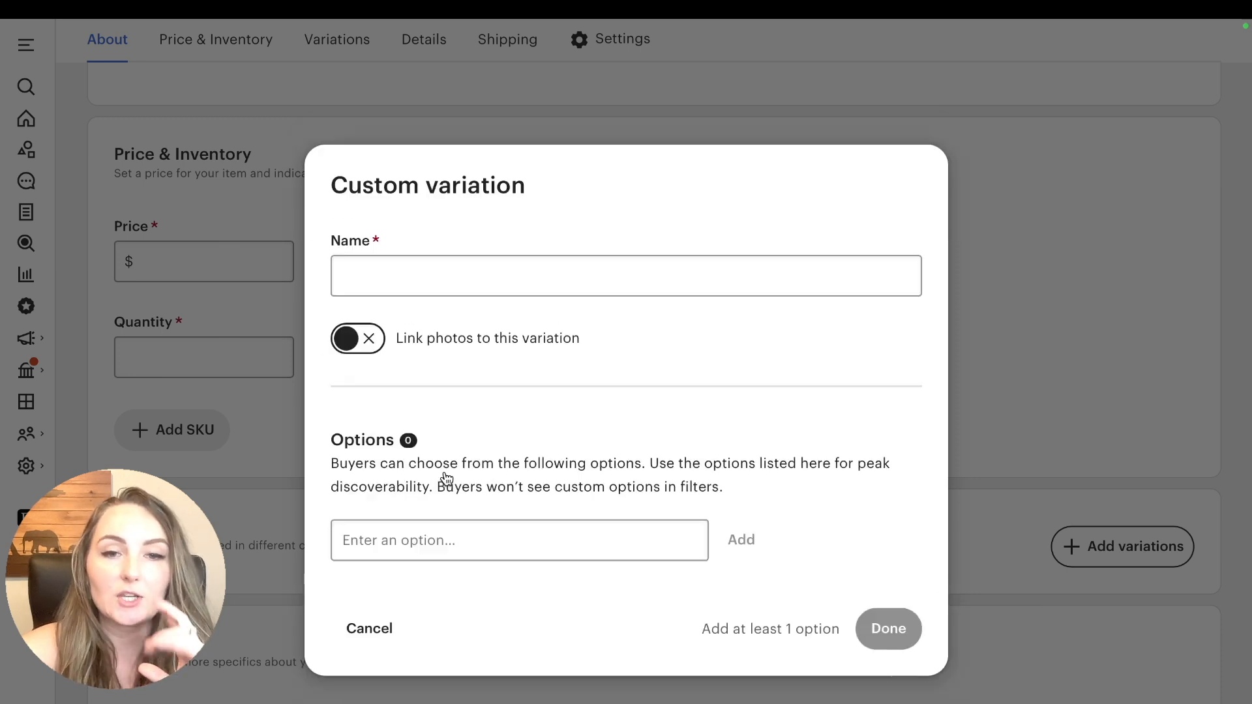
left_click(514, 285)
type("Size")
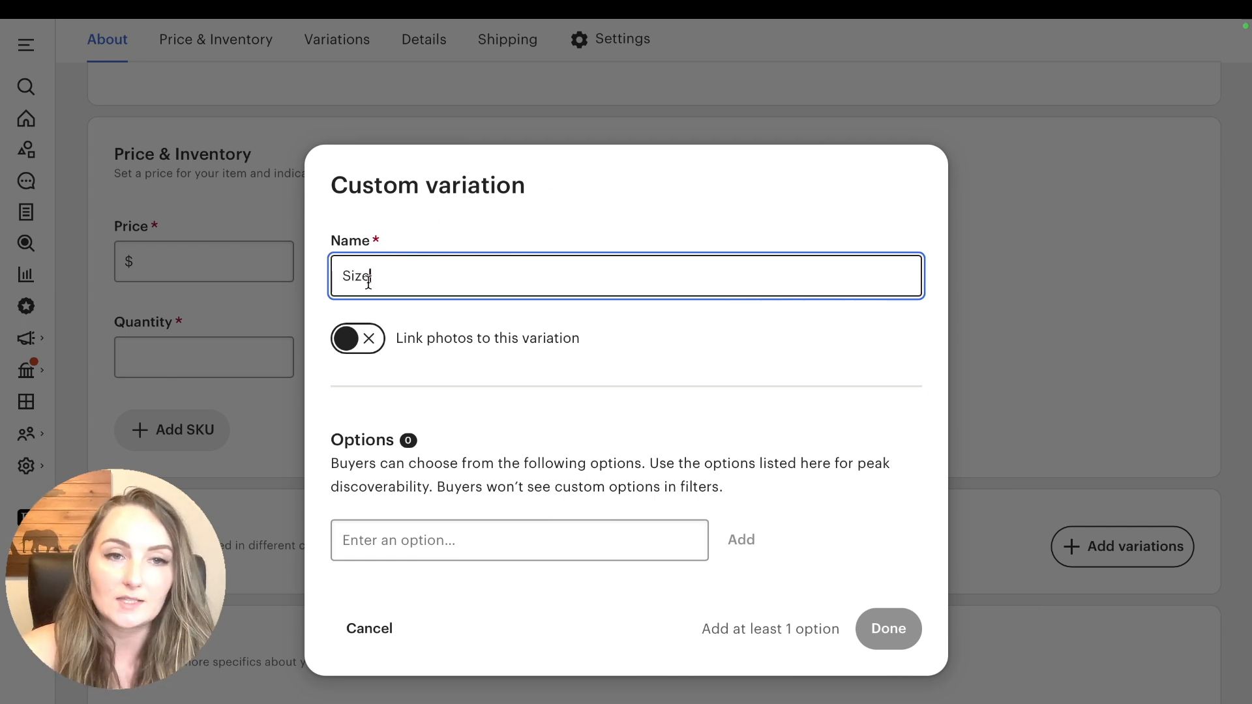
left_click(427, 540)
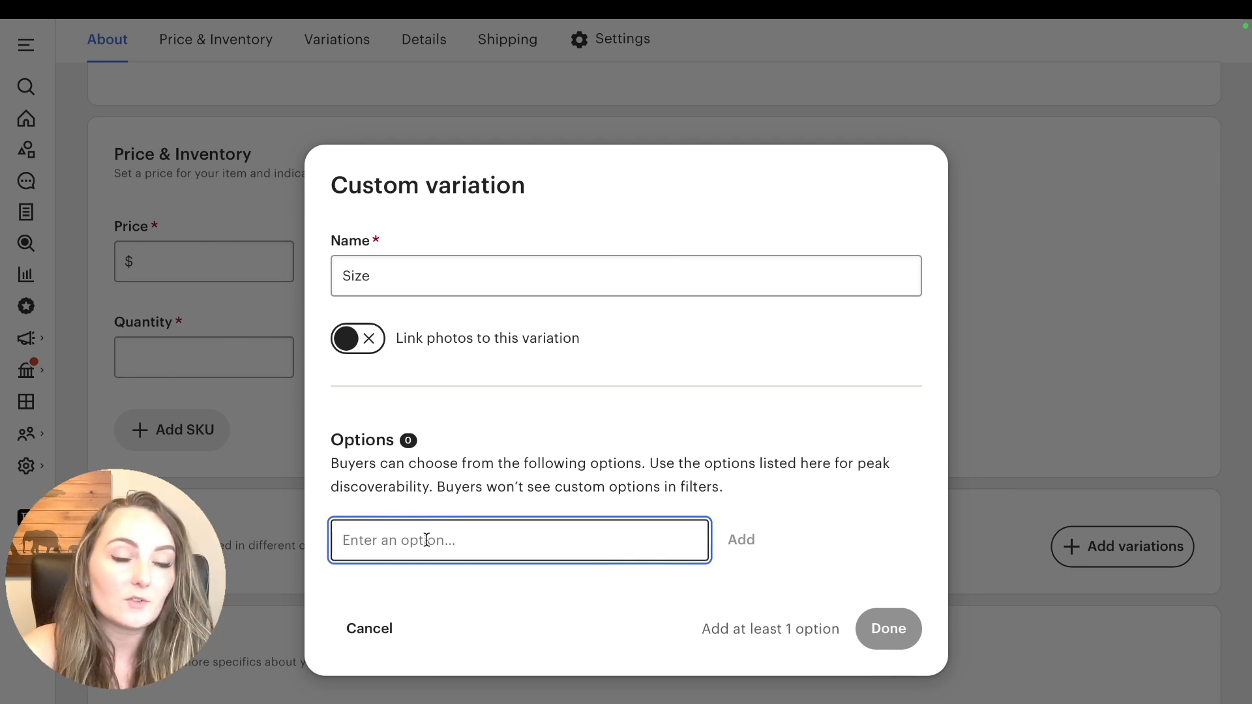
type("Sweatshirt")
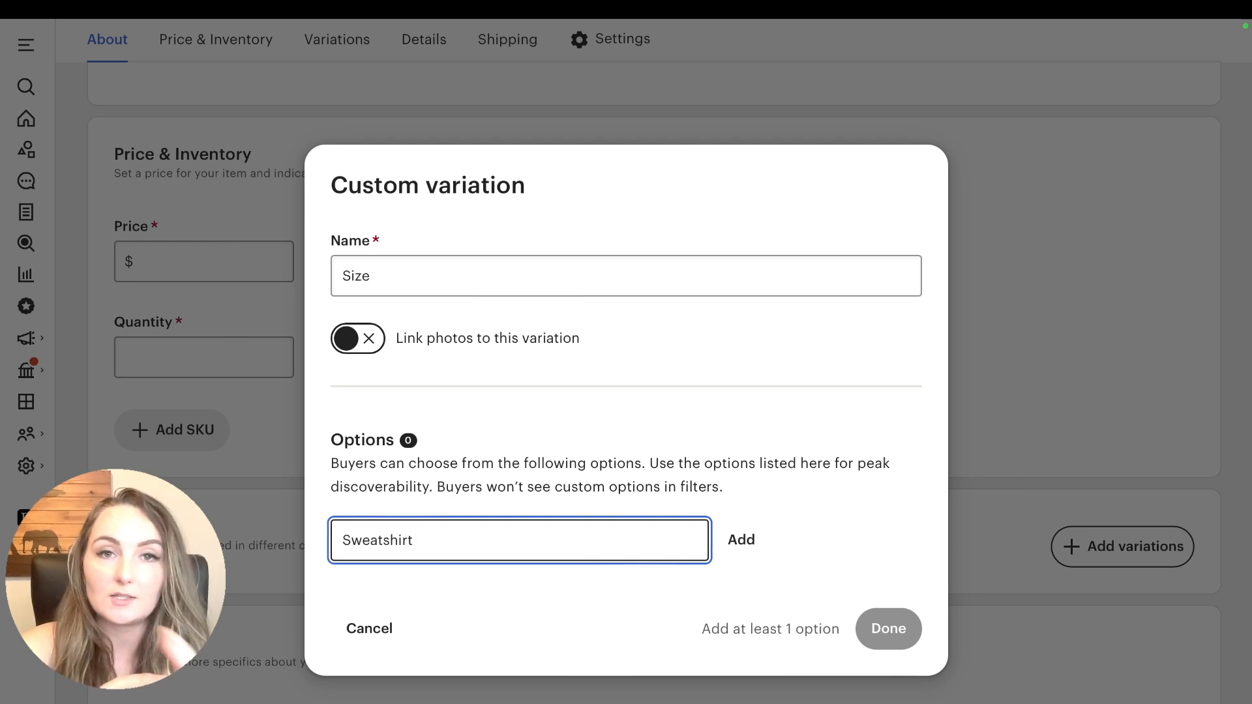
type(" S")
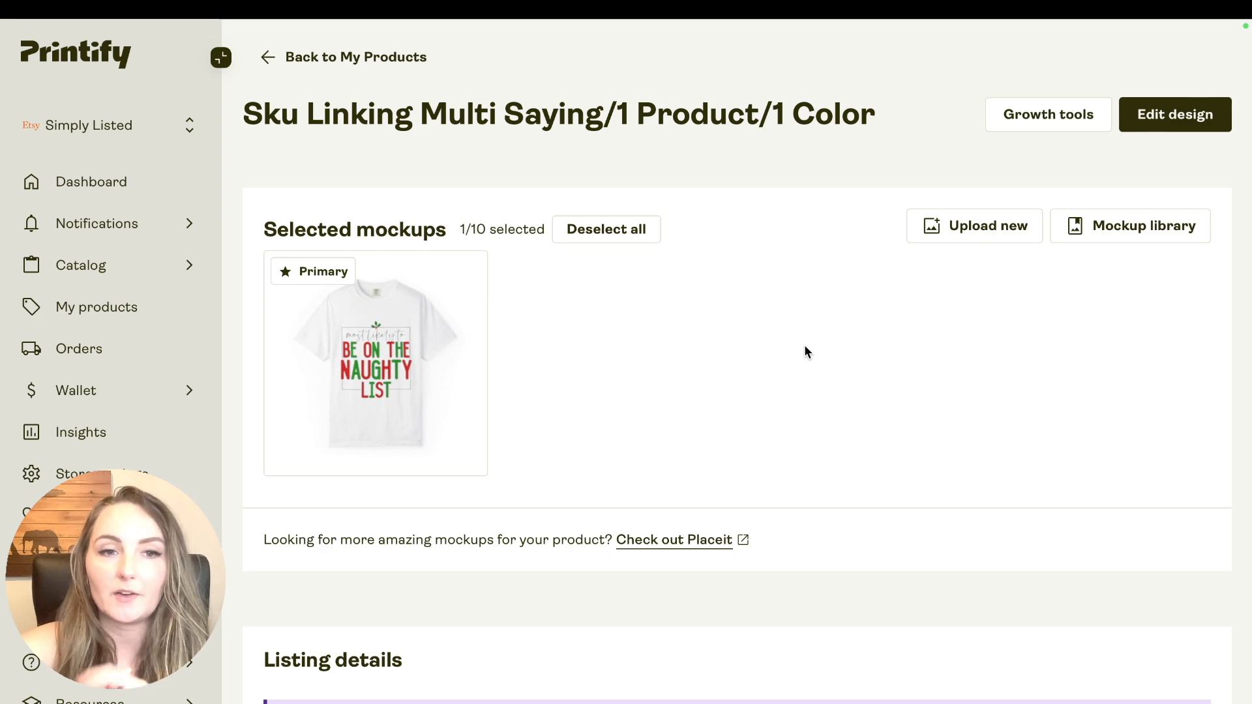
In Printify, examine the size names in the pricing table of the Sku Linking Multi Saying/1 Product/1 Color product
scroll(804, 352, "down", 15)
scroll(804, 352, "down", 15)
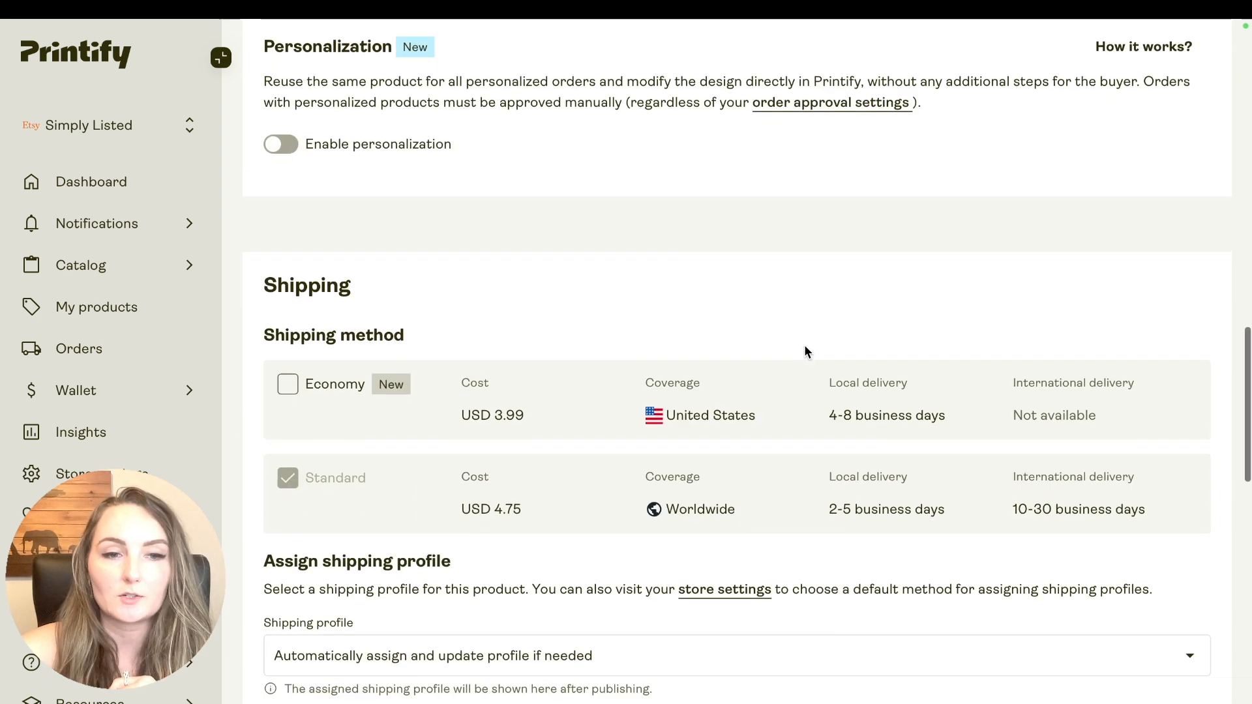
scroll(804, 344, "up", 1)
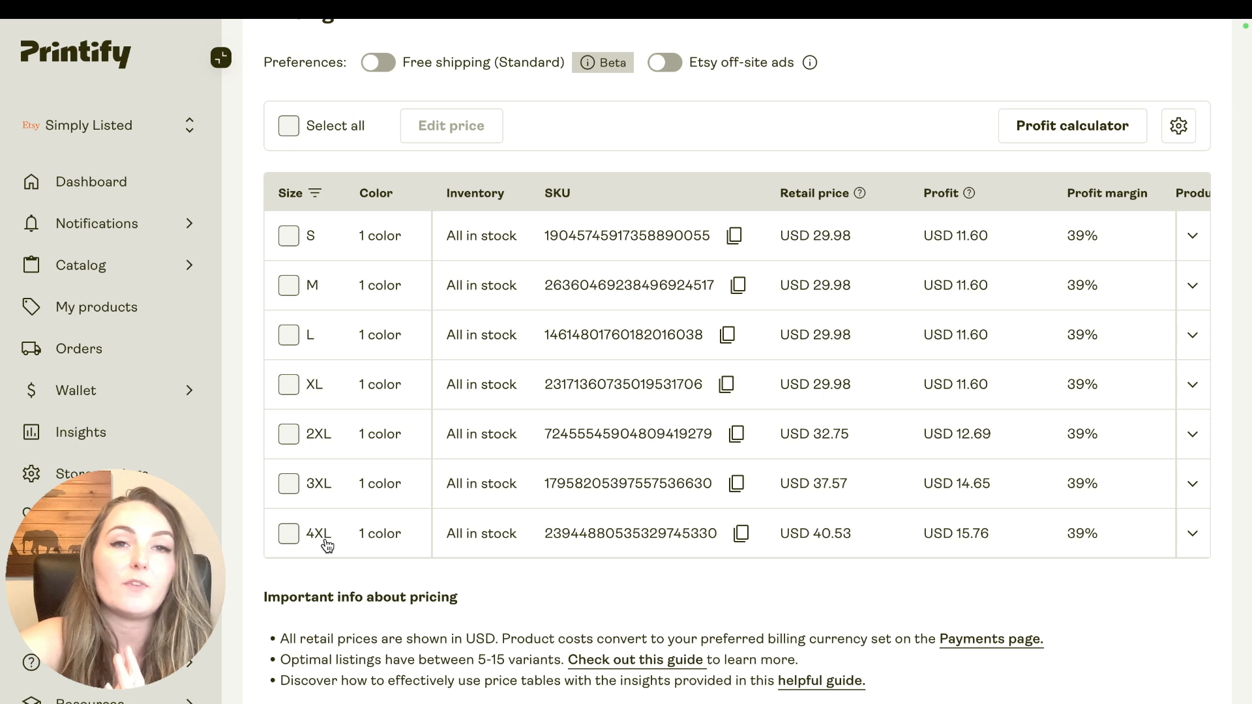
mouse_move(1226, 20)
left_click(1238, 91)
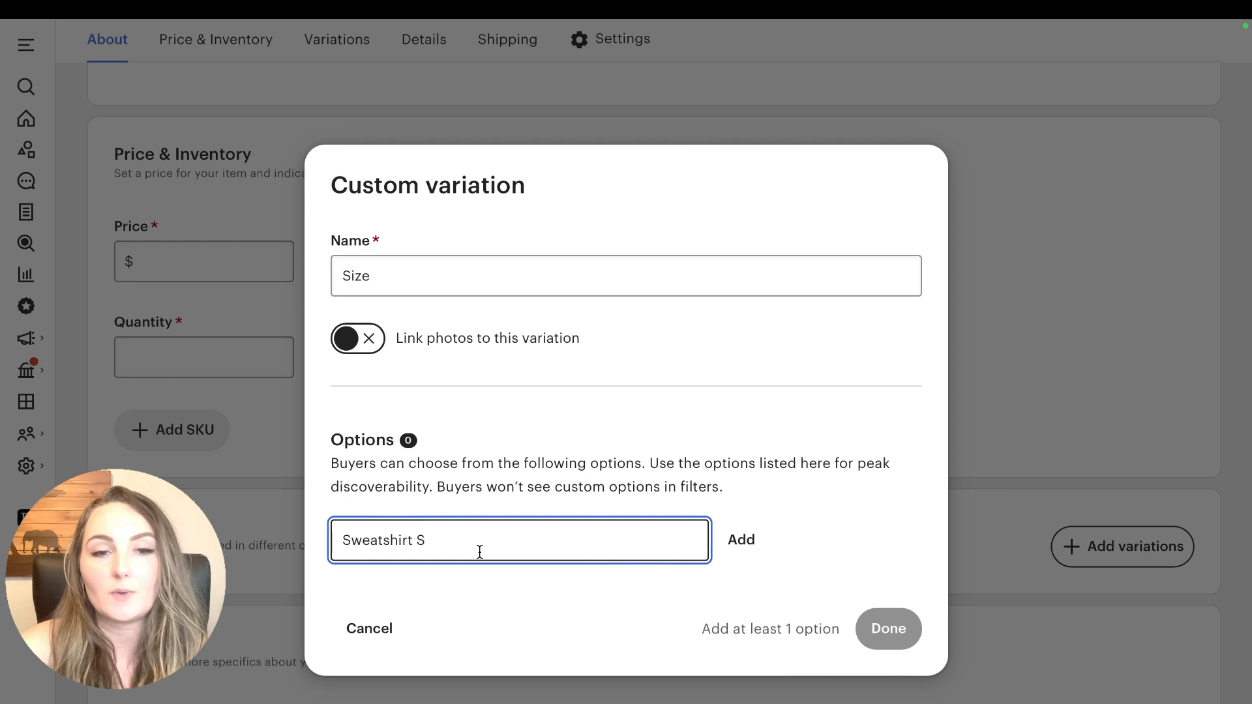
Add Sweatshirt S, Sweatshirt M, Sweatshirt L and Sweatshirt XL as options of the Size variation
left_click_drag(417, 537, 318, 529)
key("super+c")
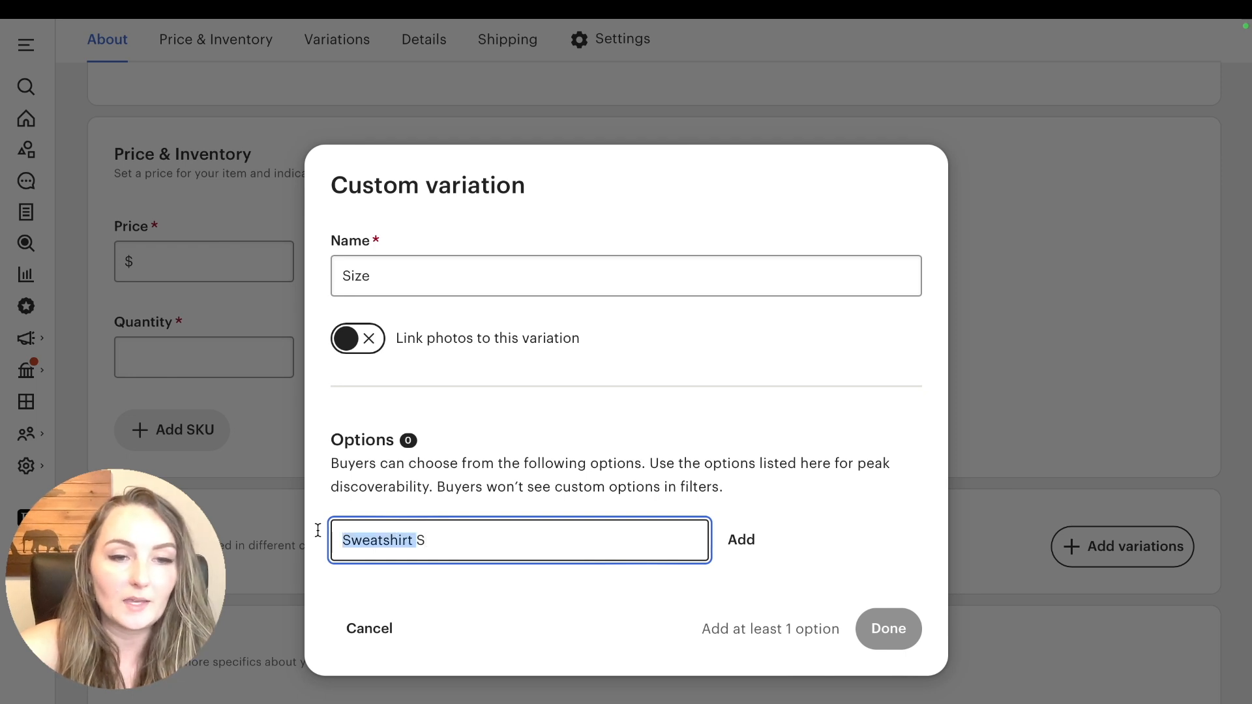
key("Return")
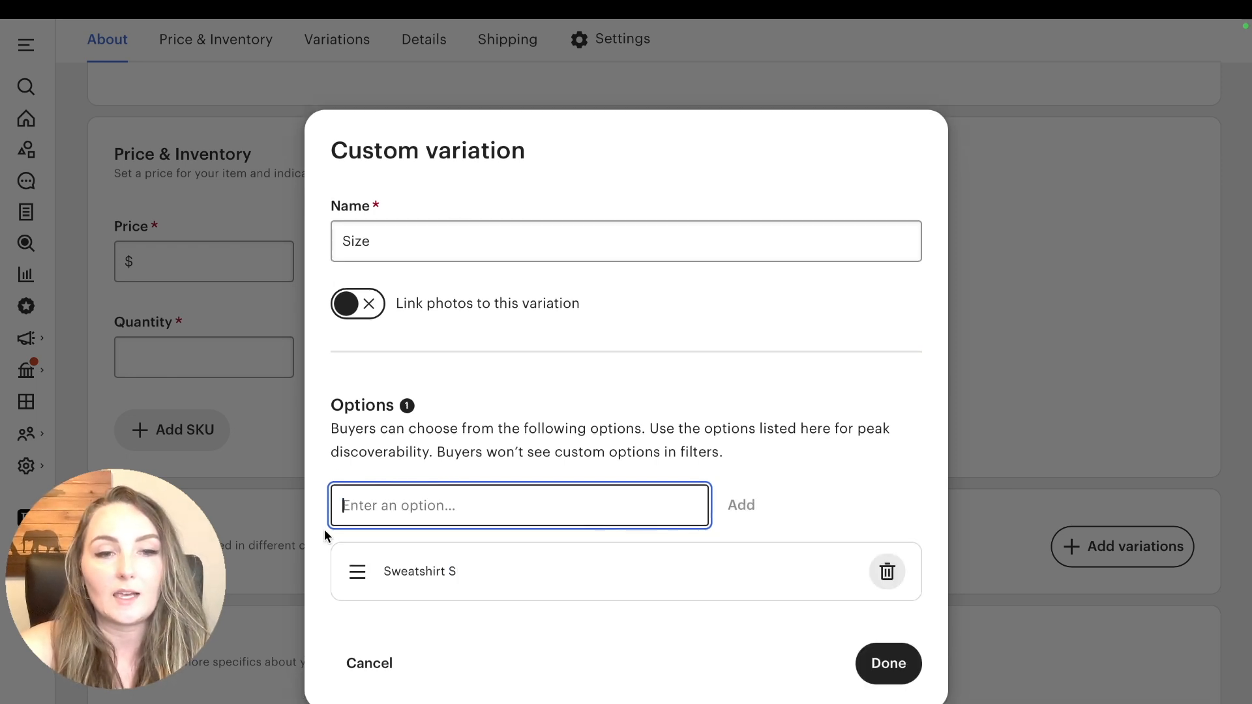
key("super+v")
type("M")
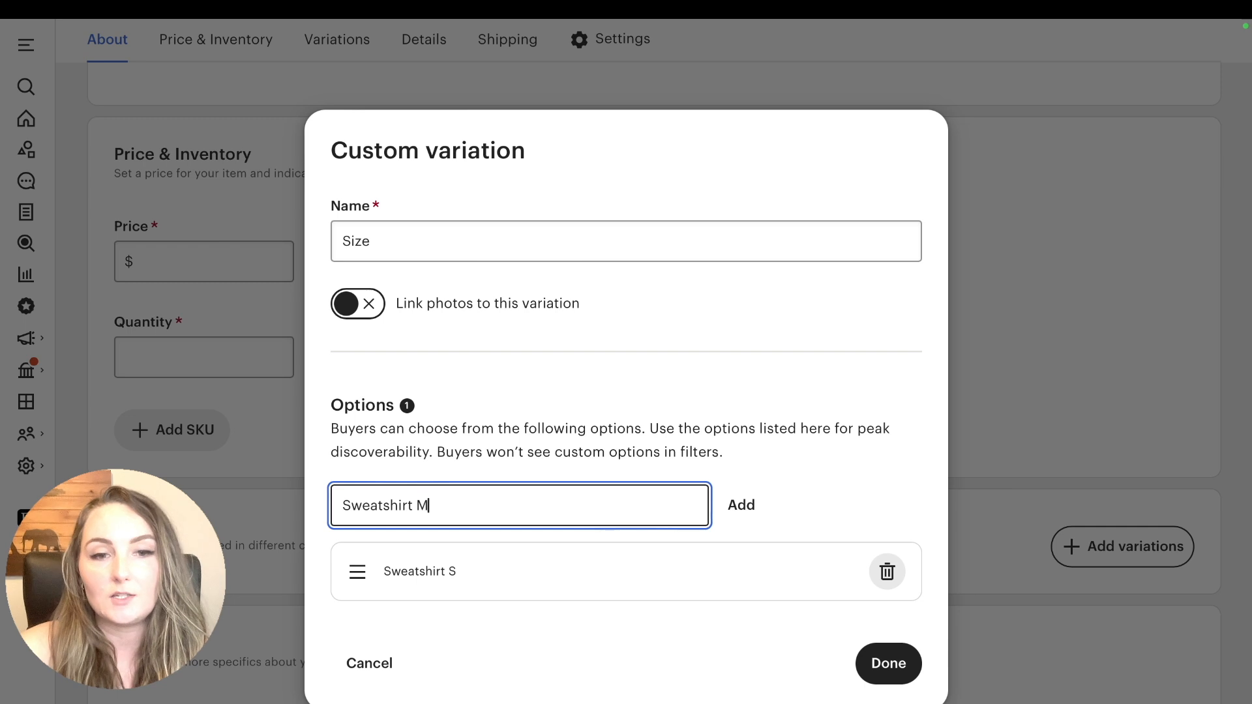
key("Return")
key("super+v")
type("L")
key("Return")
key("super+v")
type("XL")
key("Return")
Add Sweatshirt 2XL, Sweatshirt 3XL and Sweatshirt 4XL to the Size options
key("super+v")
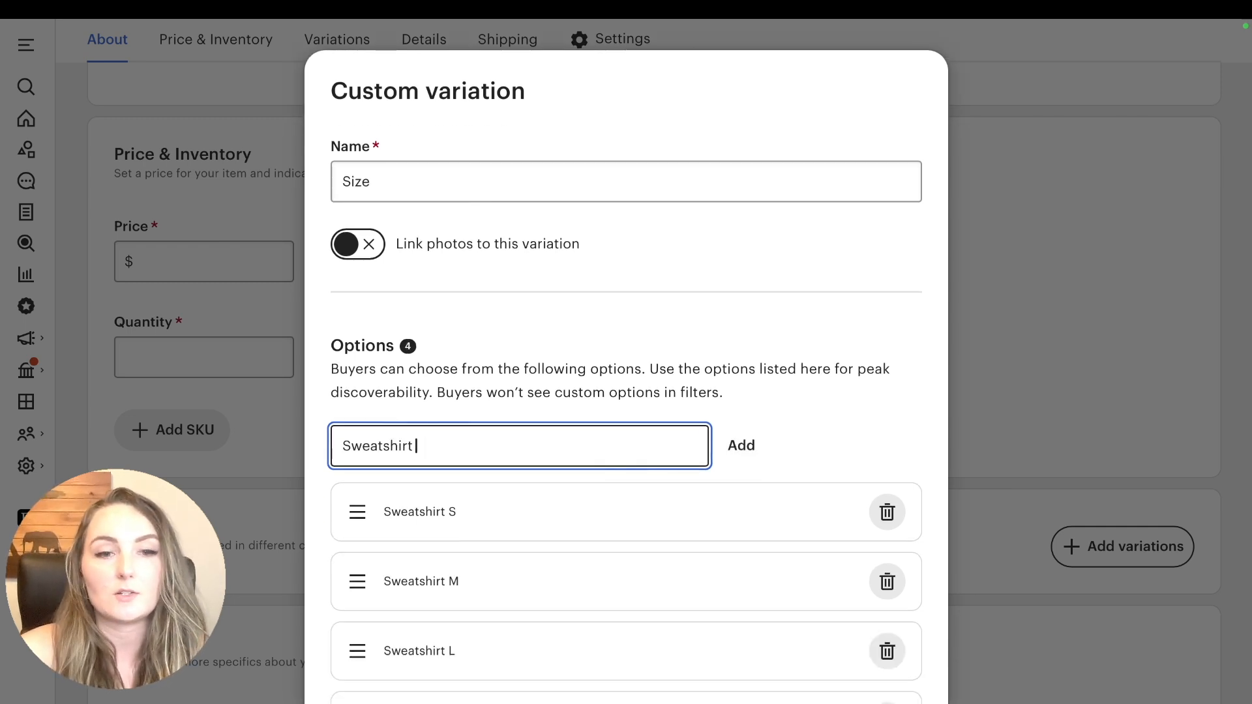
type("2XL")
key("Return")
key("super+v")
type("3XL")
key("Return")
key("super+v")
type("4XL")
key("Return")
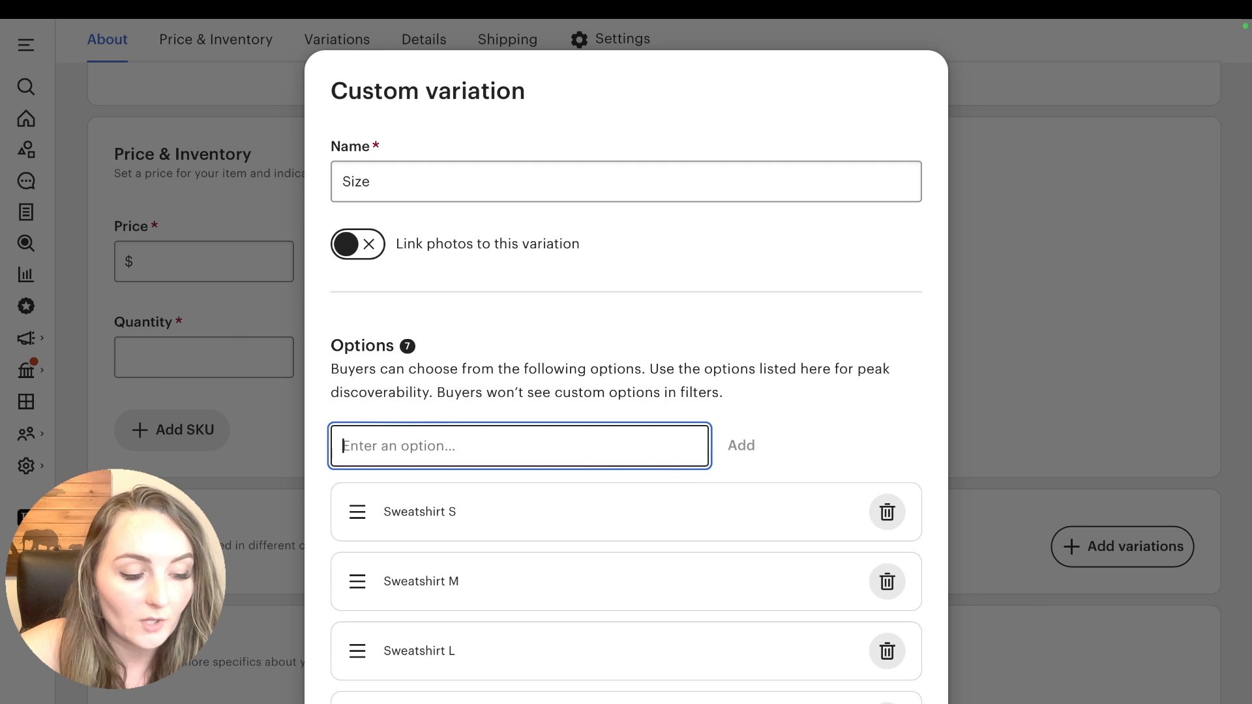
Enter "Short Sleeve Tee S" as the next option of the Size variation
type("Short Sl")
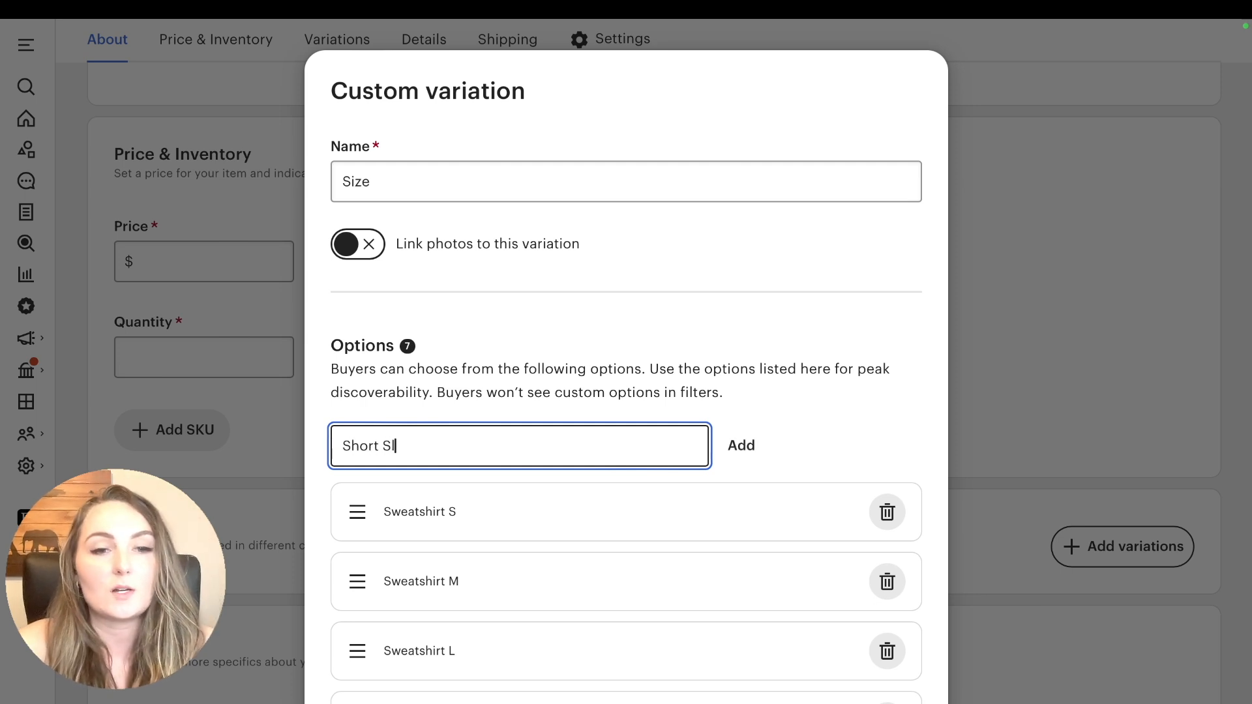
type("eeve Tee S")
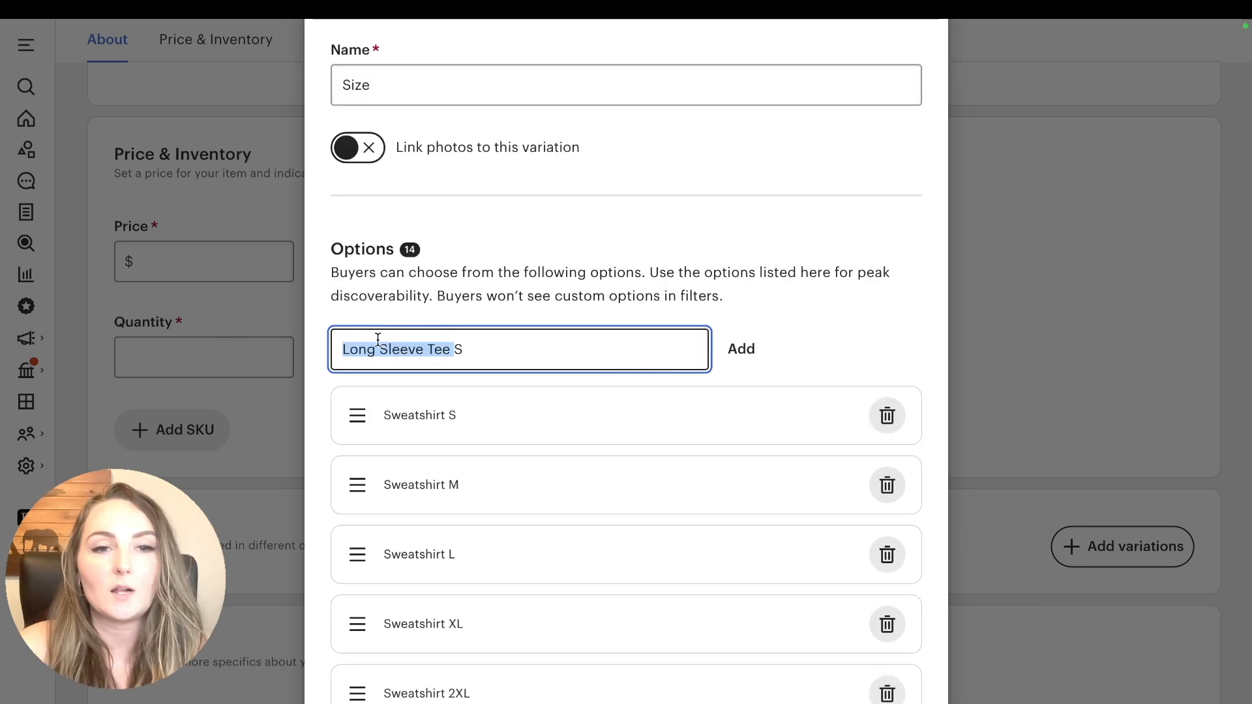
Add Long Sleeve Tee S, Long Sleeve Tee M, Long Sleeve Tee L and Long Sleeve Tee XL to the Size options
left_click_drag(380, 339, 463, 350)
key("ctrl+c")
left_click(464, 351)
key("Return")
key("ctrl+v")
type("M")
key("Return")
key("ctrl+v")
type("L")
key("Return")
key("ctrl+v")
type("XL")
key("Return")
Add Long Sleeve Tee 2XL as the last Size option and finish the custom variation
key("ctrl+v")
type("2")
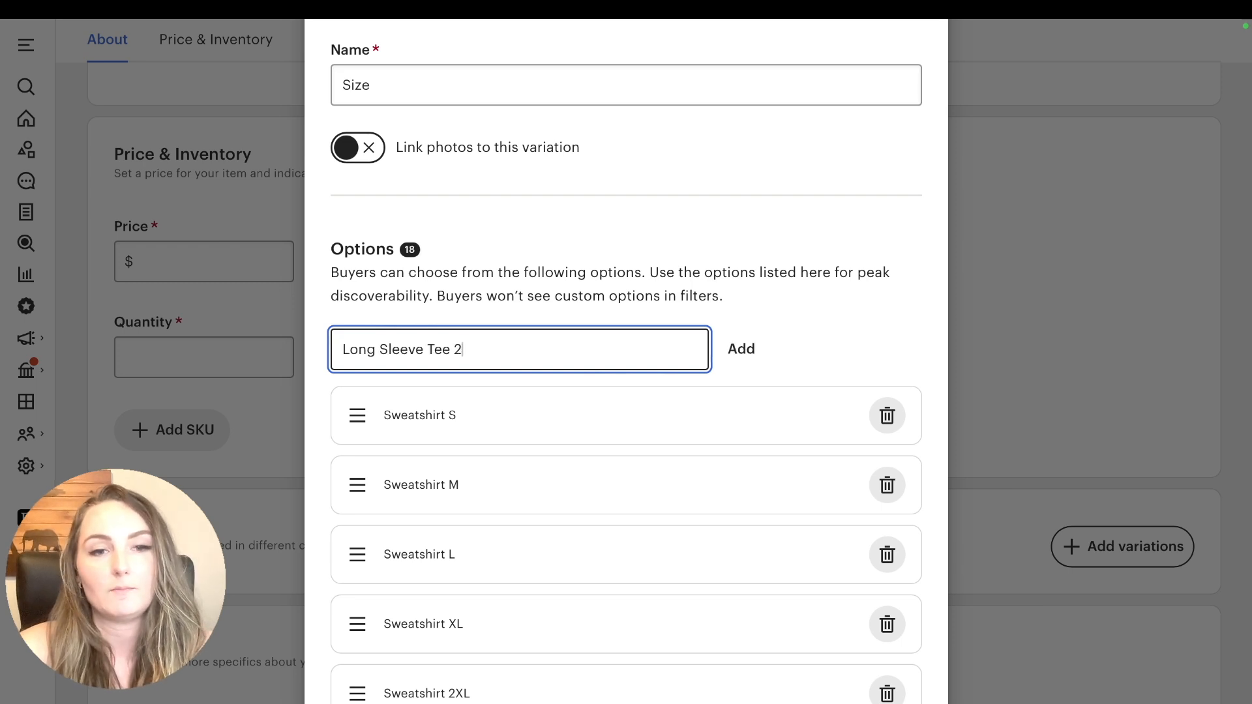
type("XL")
key("Return")
scroll(597, 425, "down", 10)
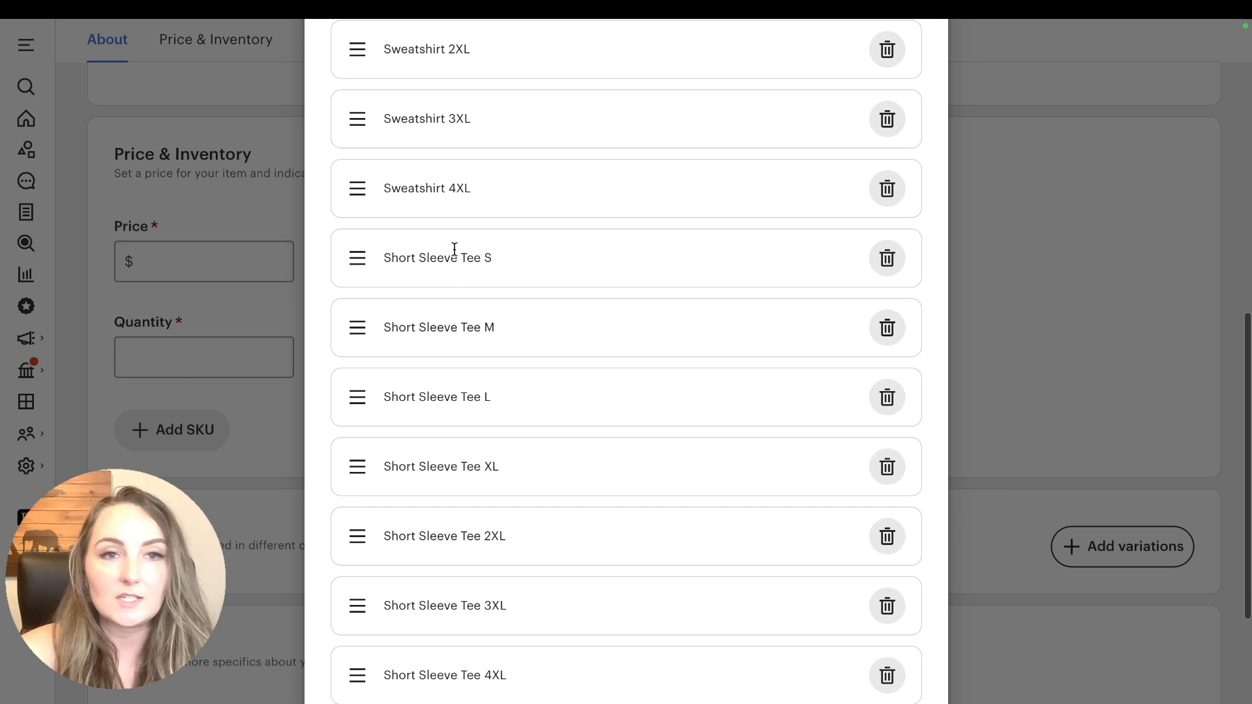
scroll(406, 489, "down", 5)
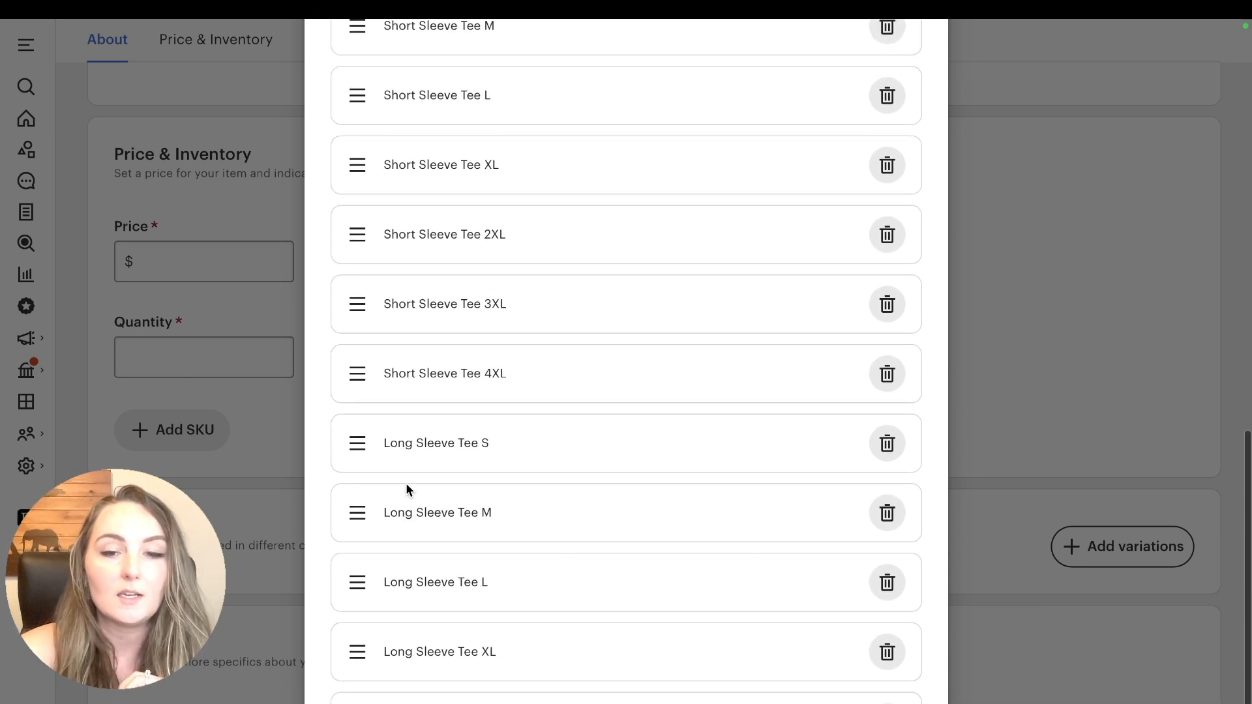
scroll(405, 489, "down", 3)
left_click(887, 700)
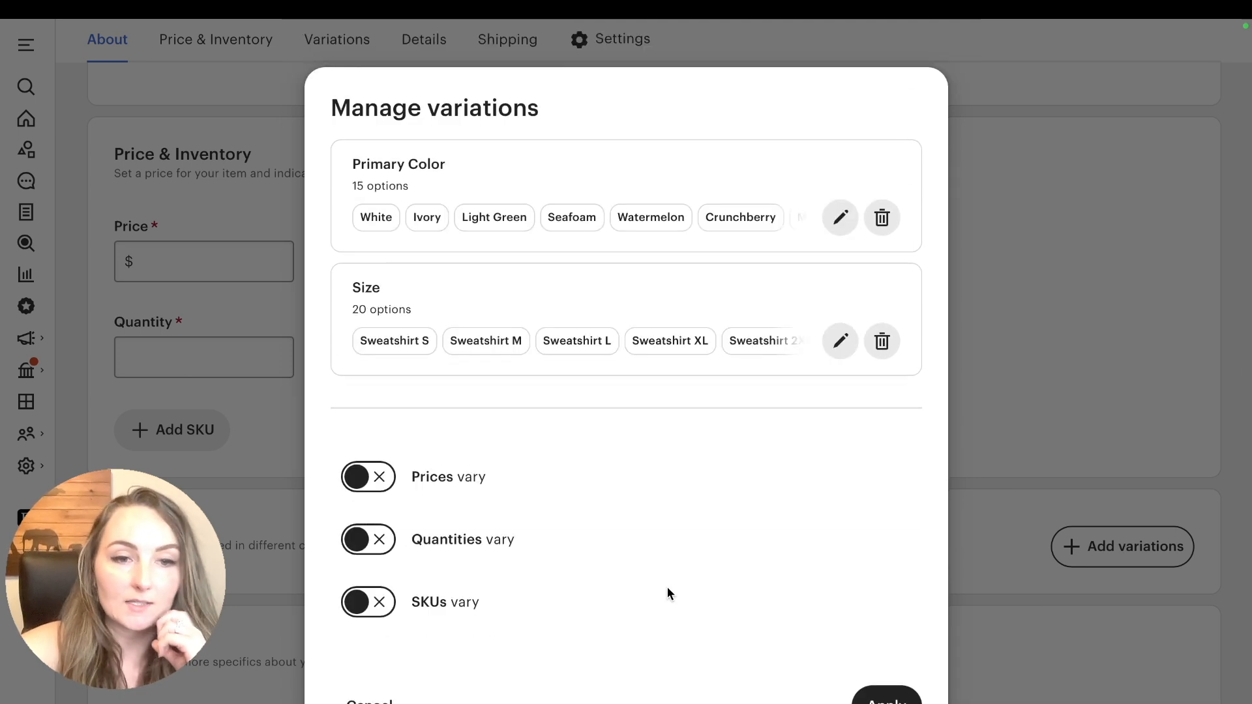
Make prices and quantities vary for each Primary Color and Size, and apply the variation settings
left_click(373, 481)
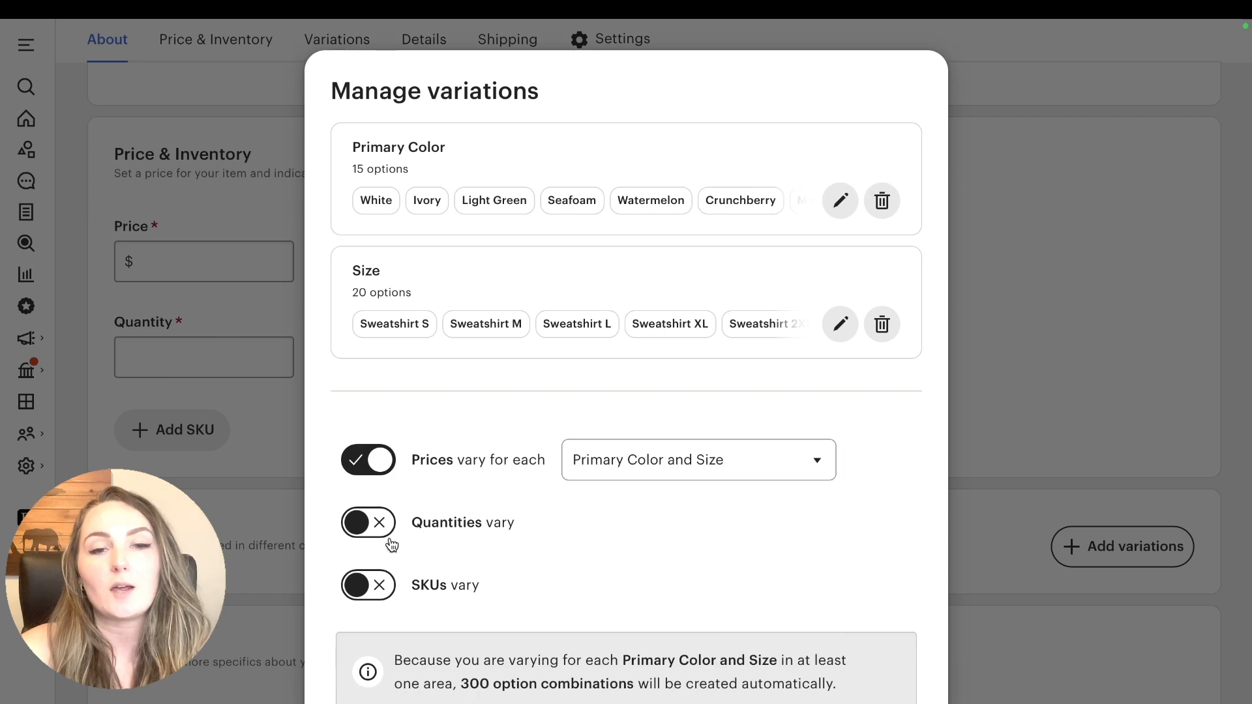
left_click(375, 522)
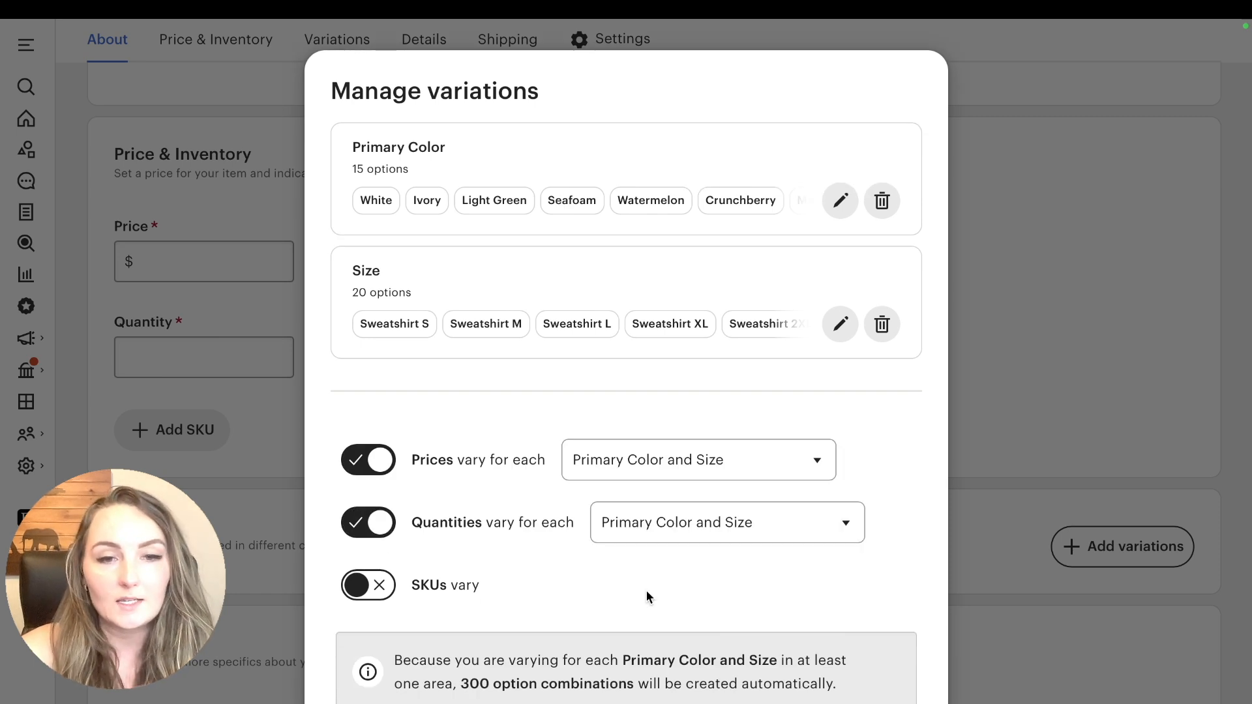
scroll(743, 639, "down", 2)
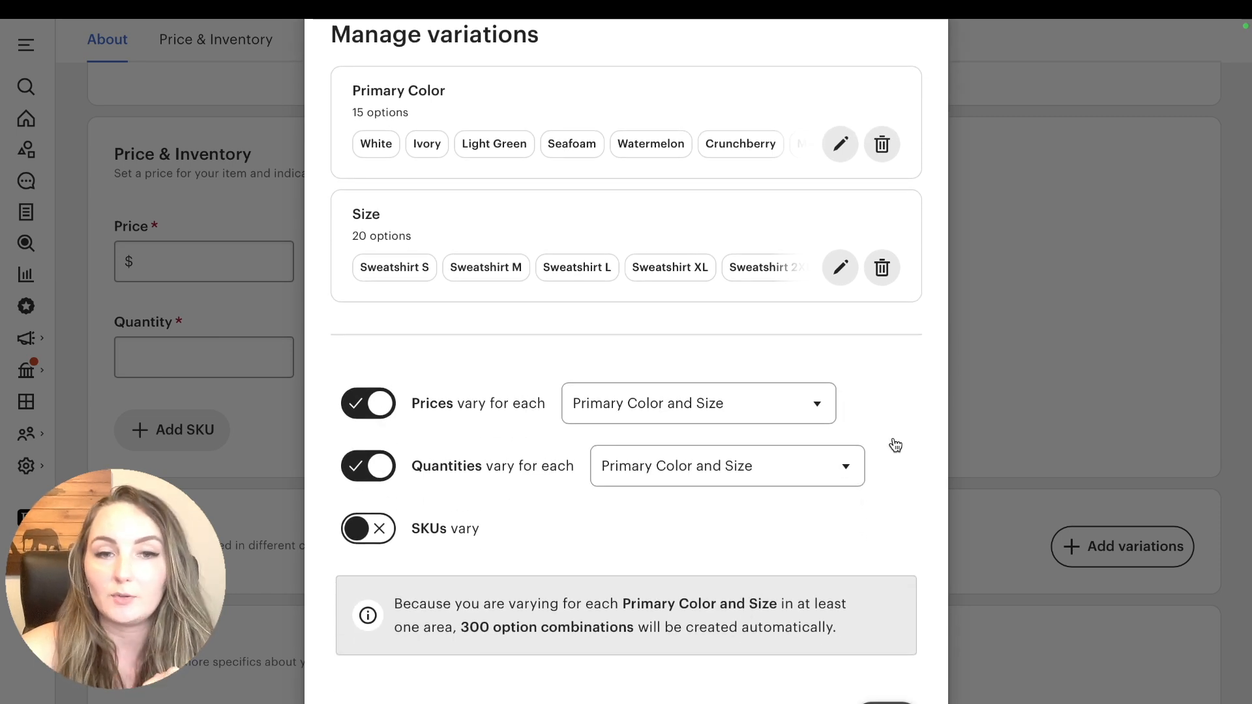
scroll(895, 445, "down", 6)
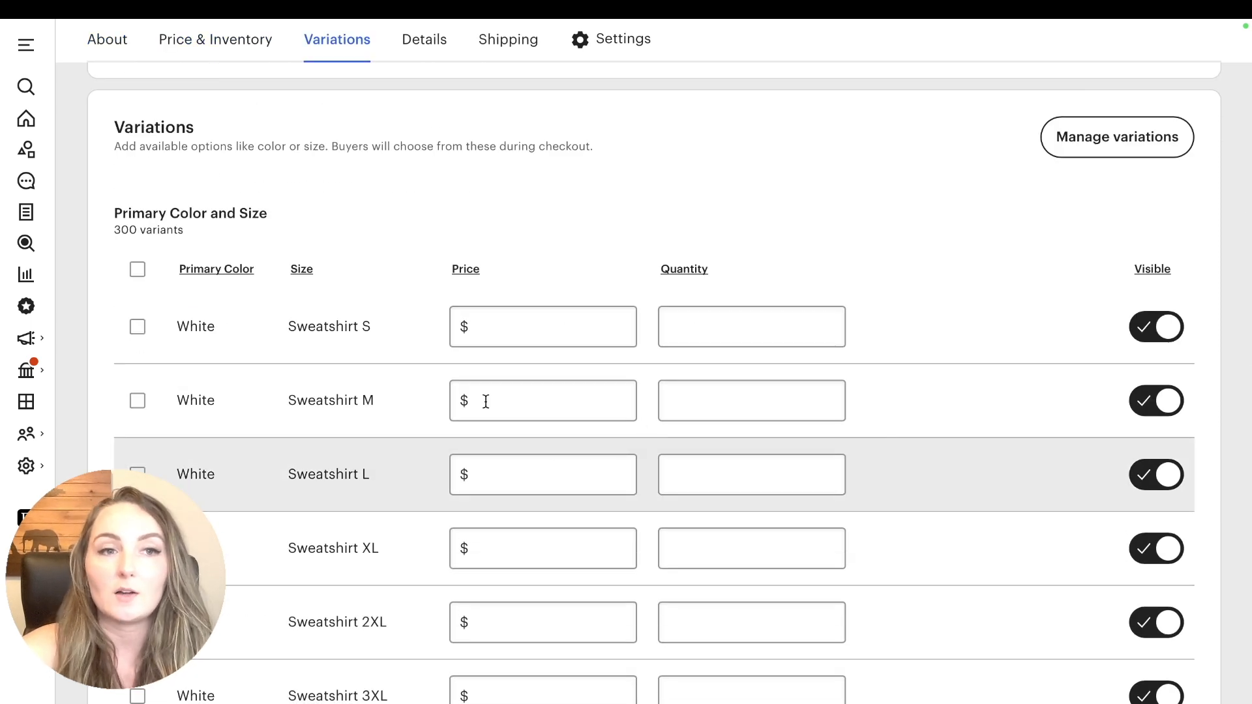
left_click_drag(194, 234, 109, 232)
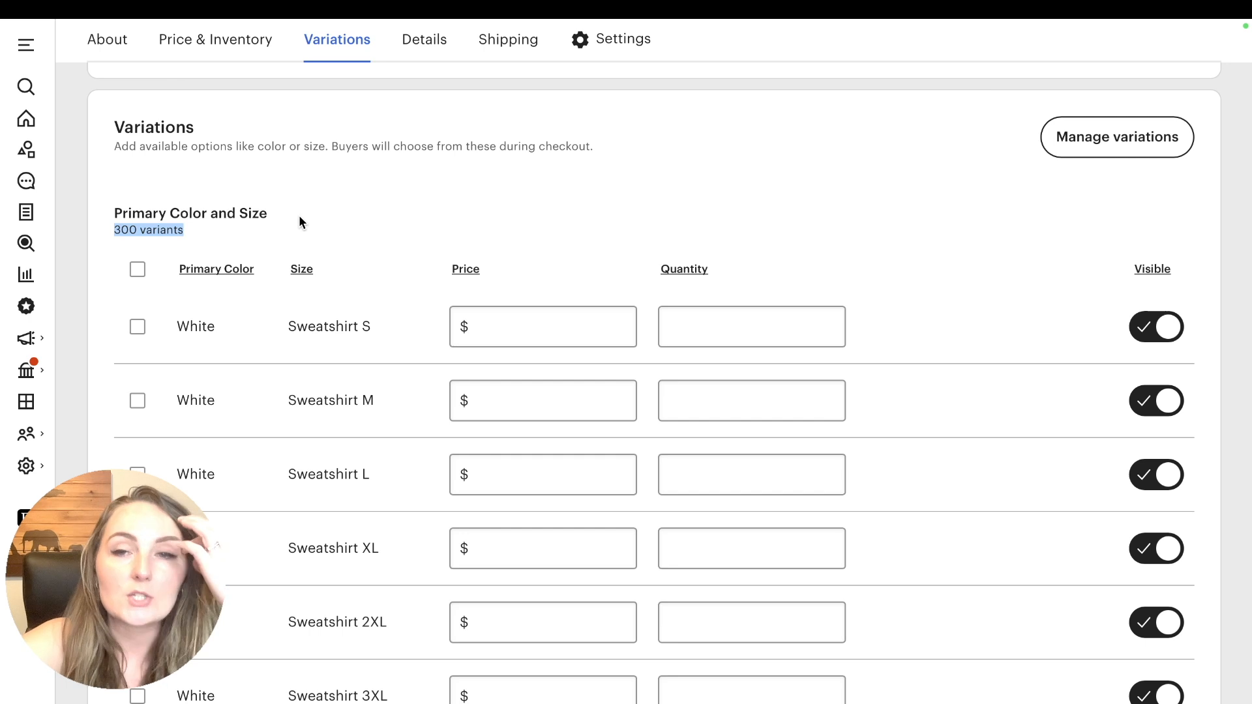
left_click(340, 210)
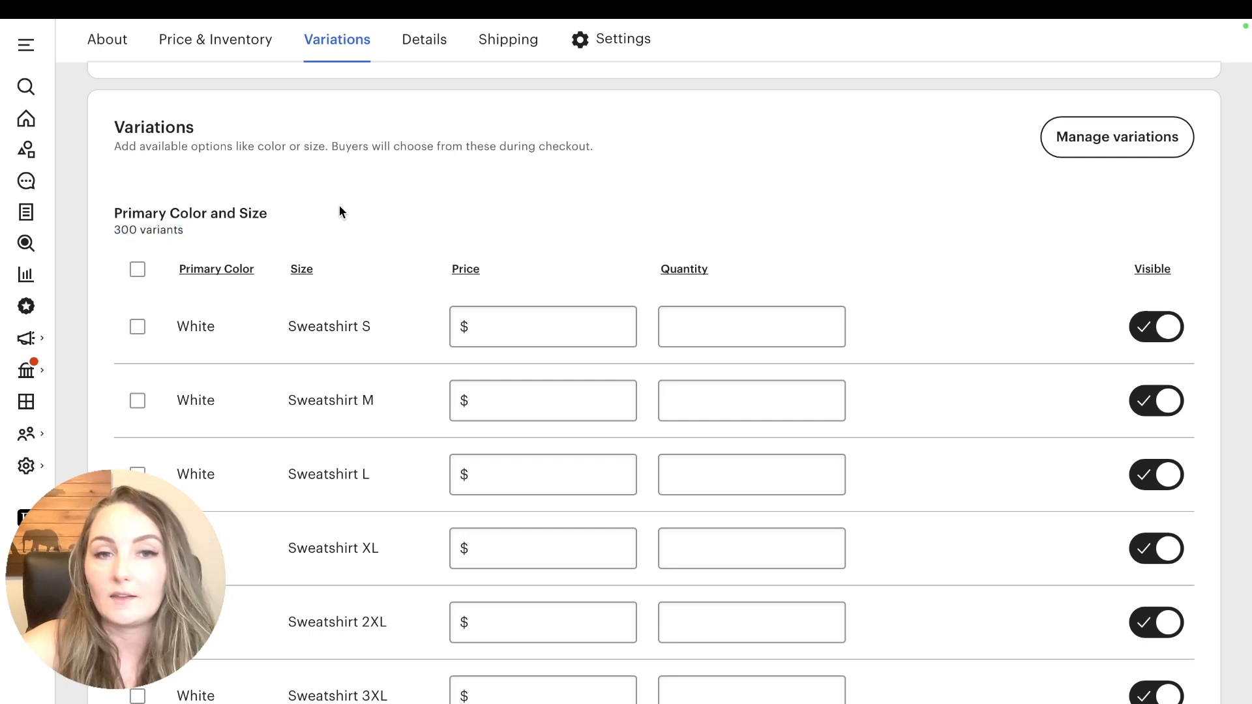
Select all variants and set their quantity to 999 in one bulk update
left_click(137, 270)
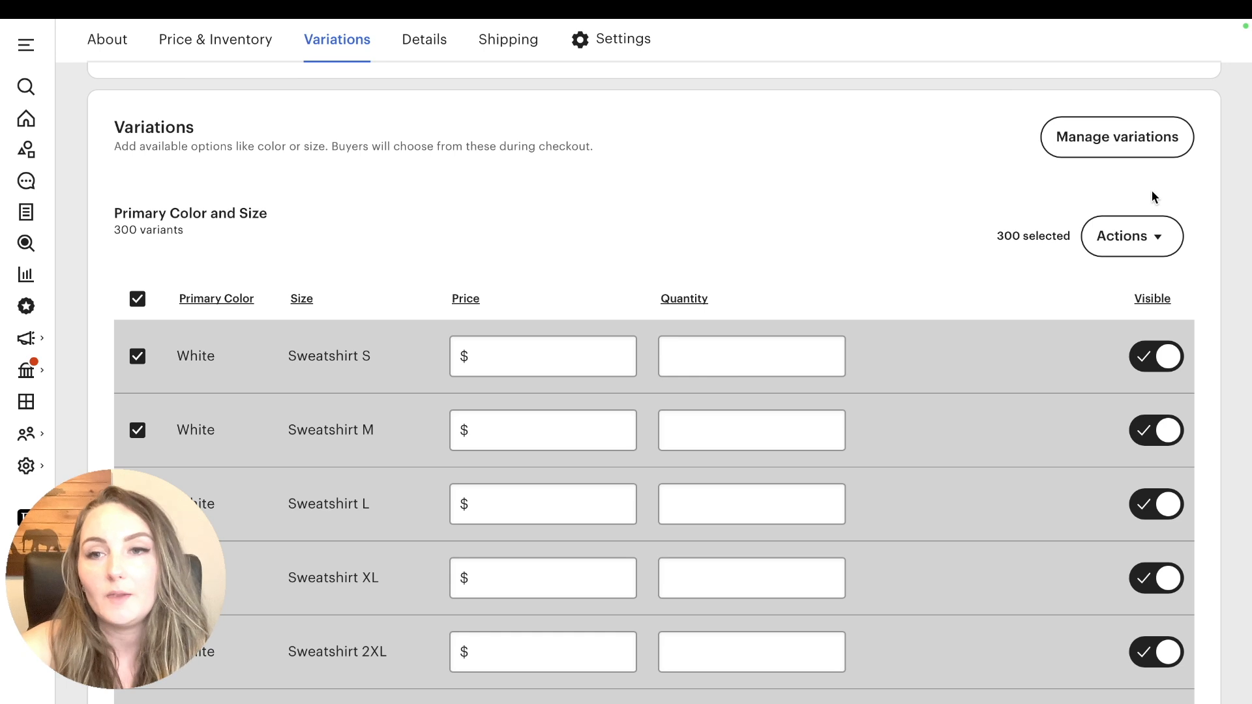
left_click(1152, 239)
left_click(1132, 318)
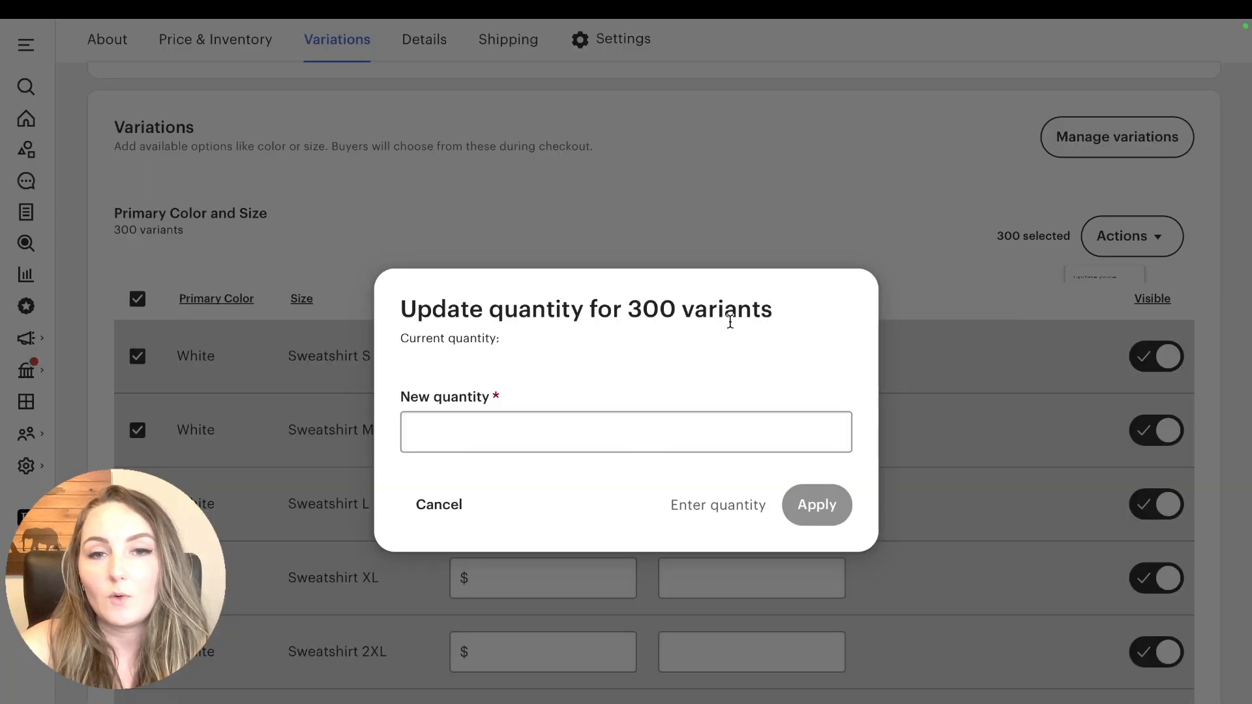
type("999")
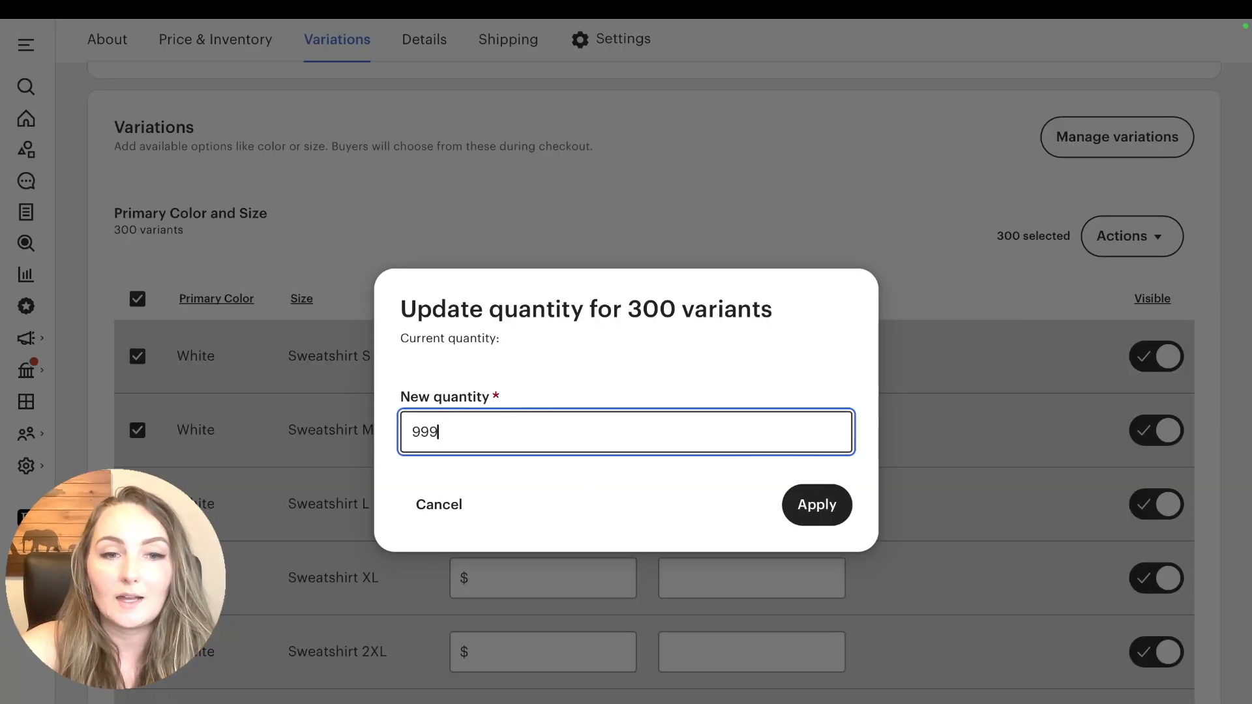
left_click(818, 506)
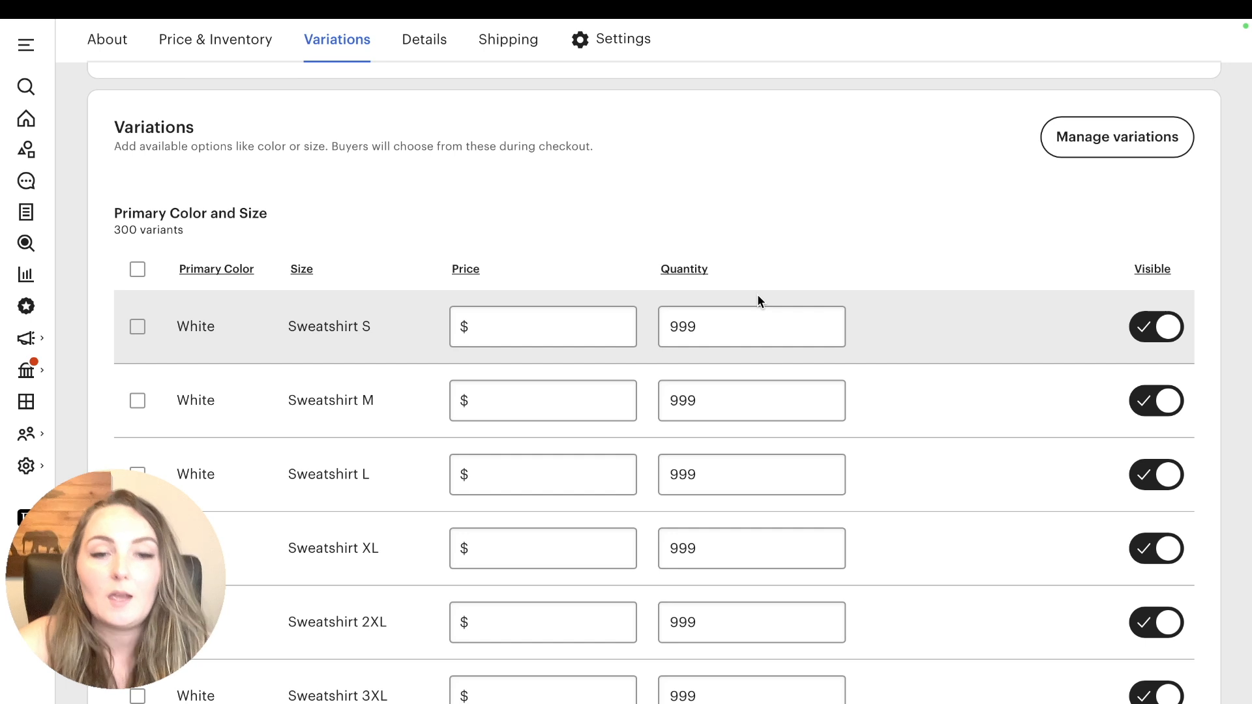
Select all variants and set their price to $35.99 in one bulk update
scroll(560, 346, "down", 2)
scroll(358, 656, "down", 1)
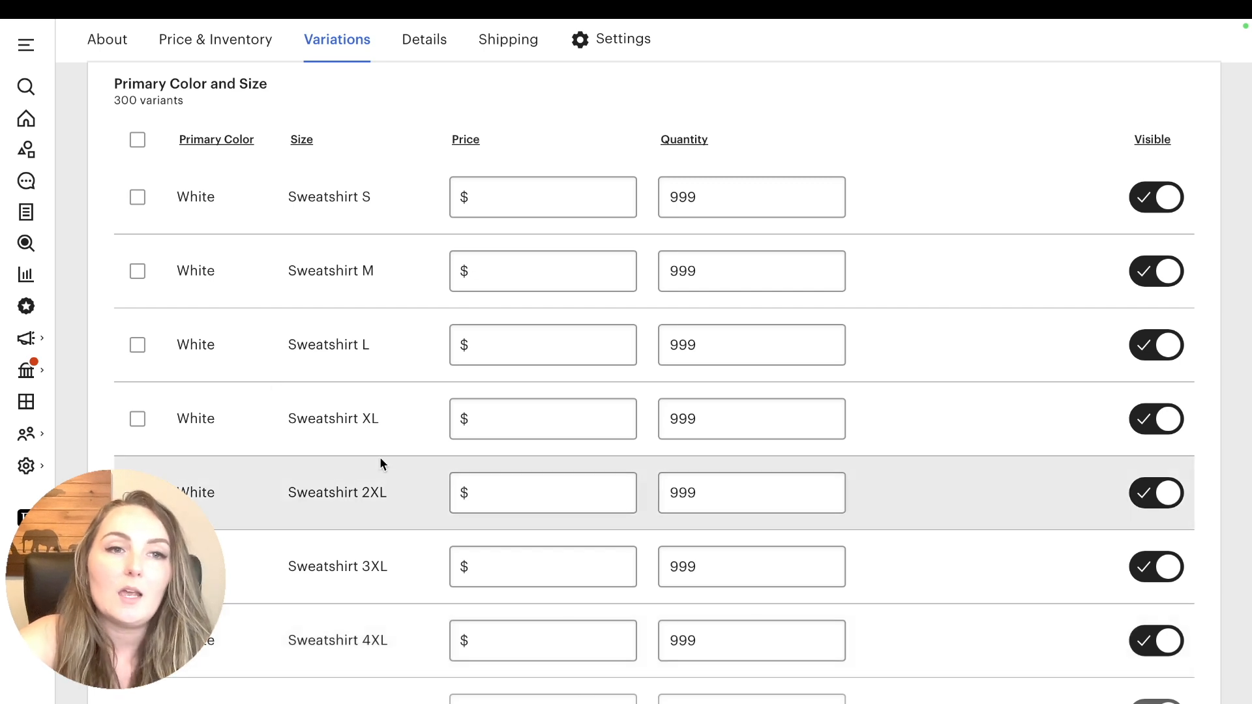
left_click(144, 148)
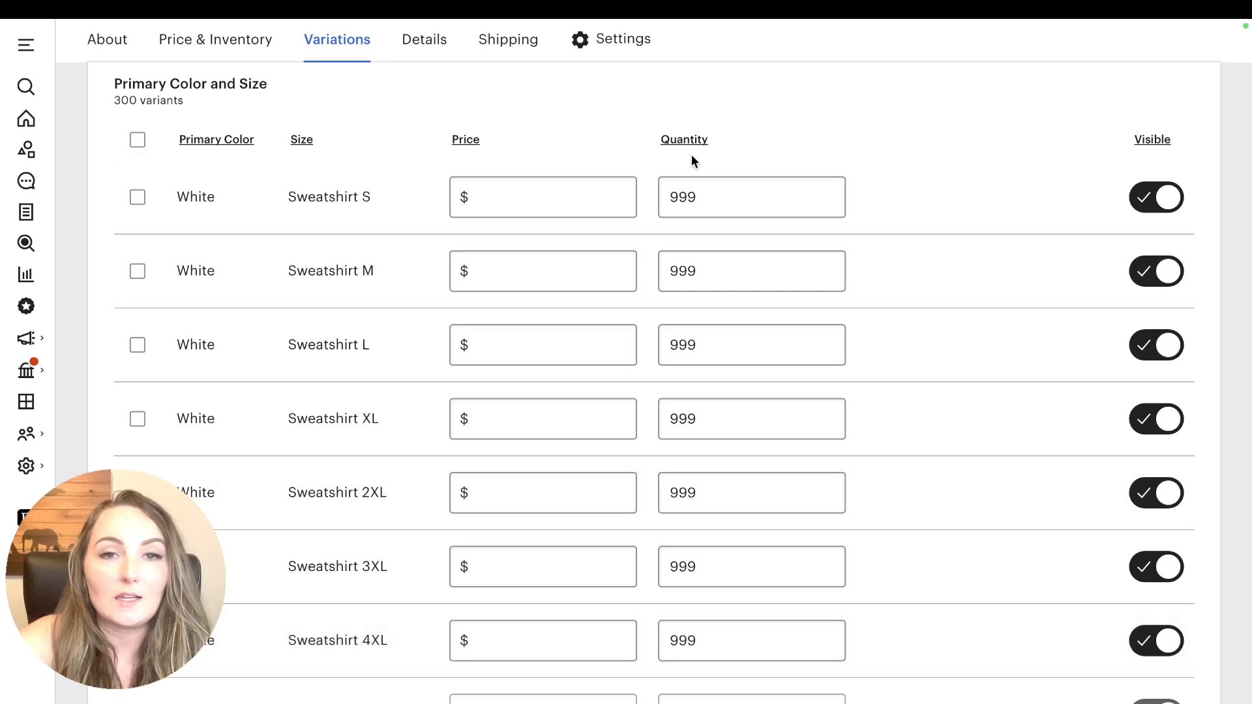
left_click(1145, 118)
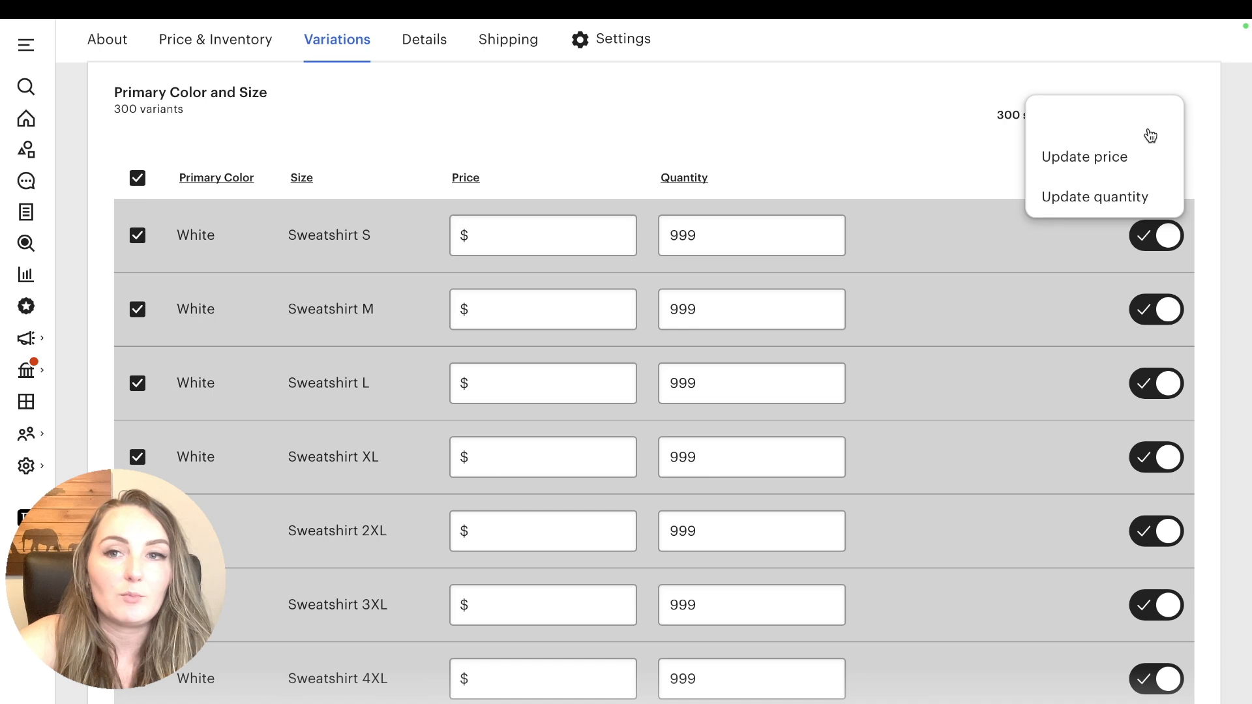
left_click(1143, 161)
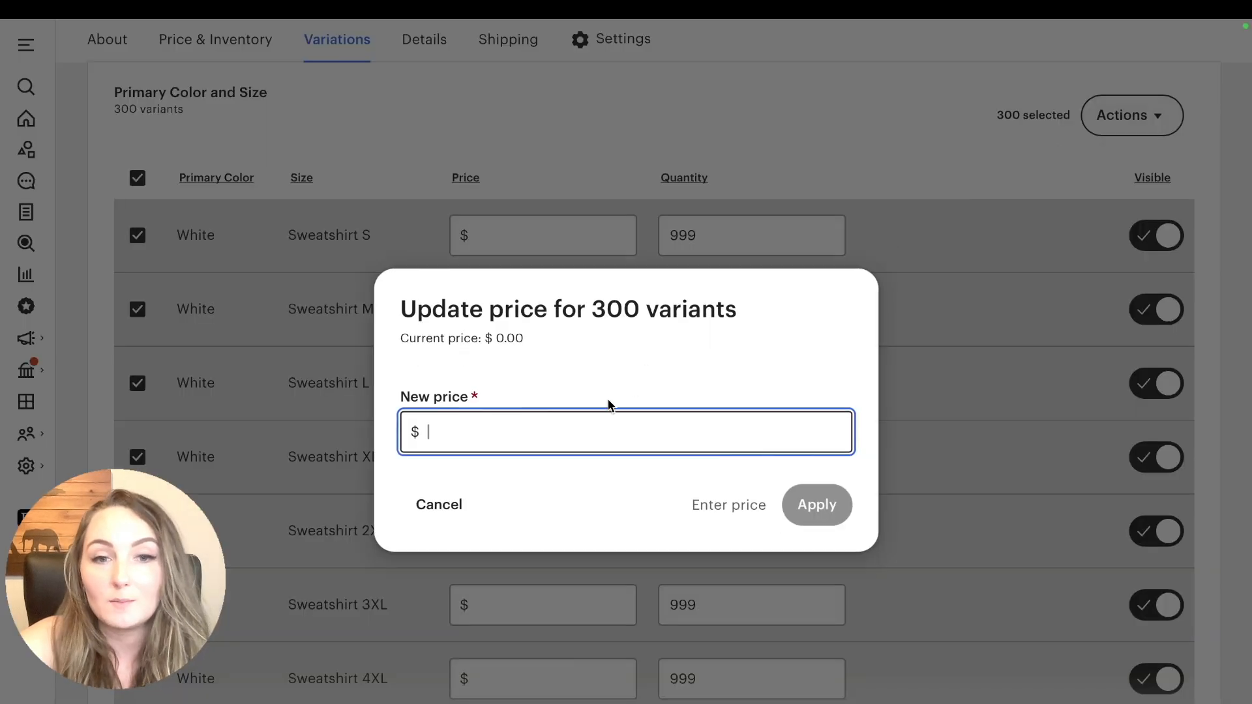
type("35.99")
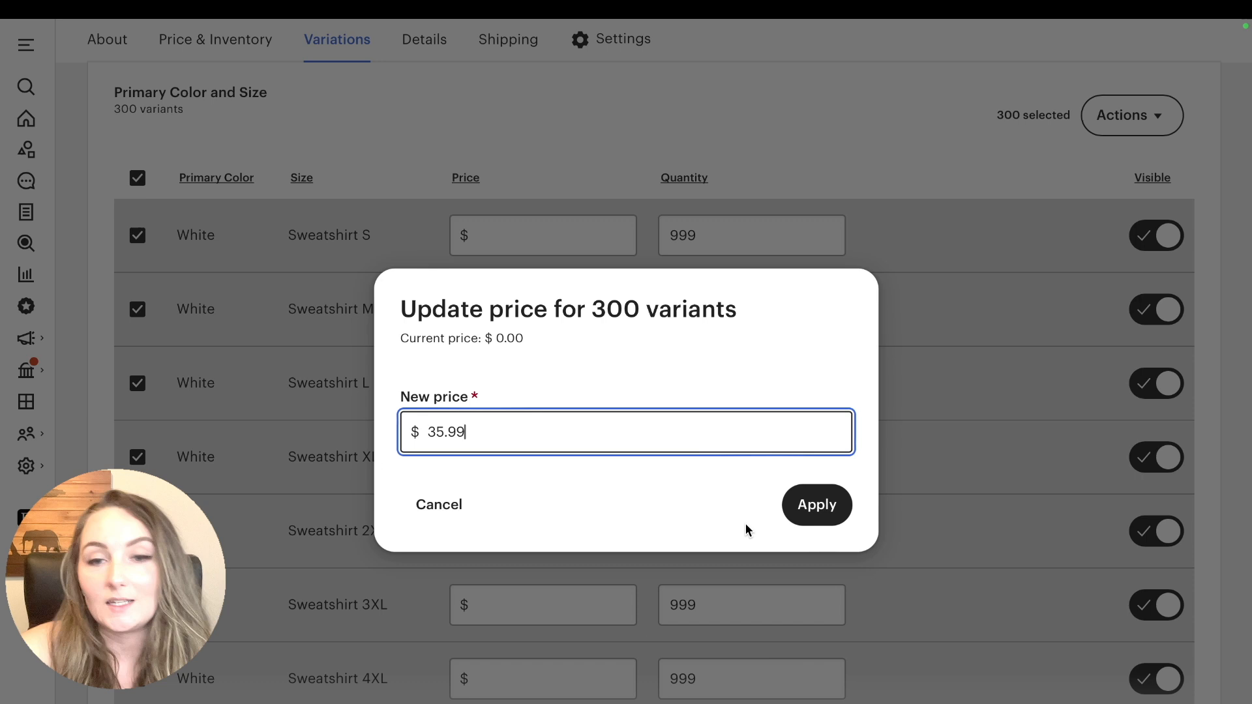
left_click(808, 507)
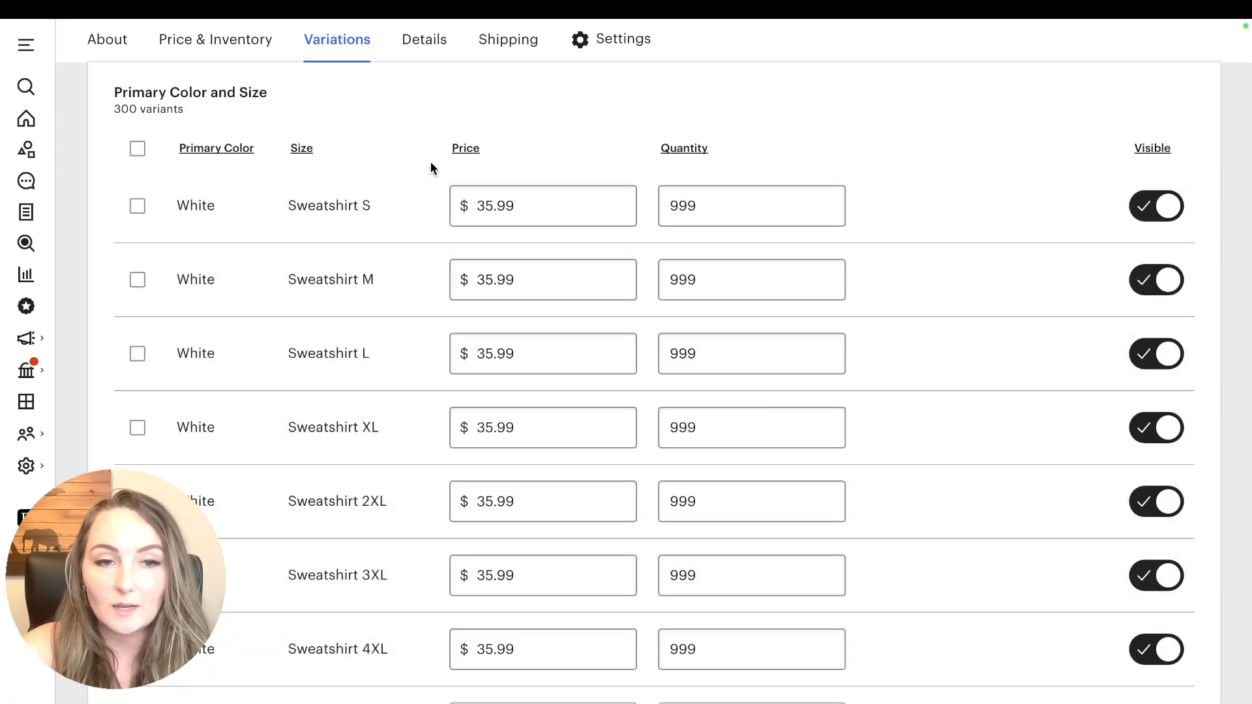
Set the price of the White Sweatshirt 2XL variant to $37.99 and of the White Sweatshirt 3XL variant to $38.99
scroll(338, 360, "down", 1)
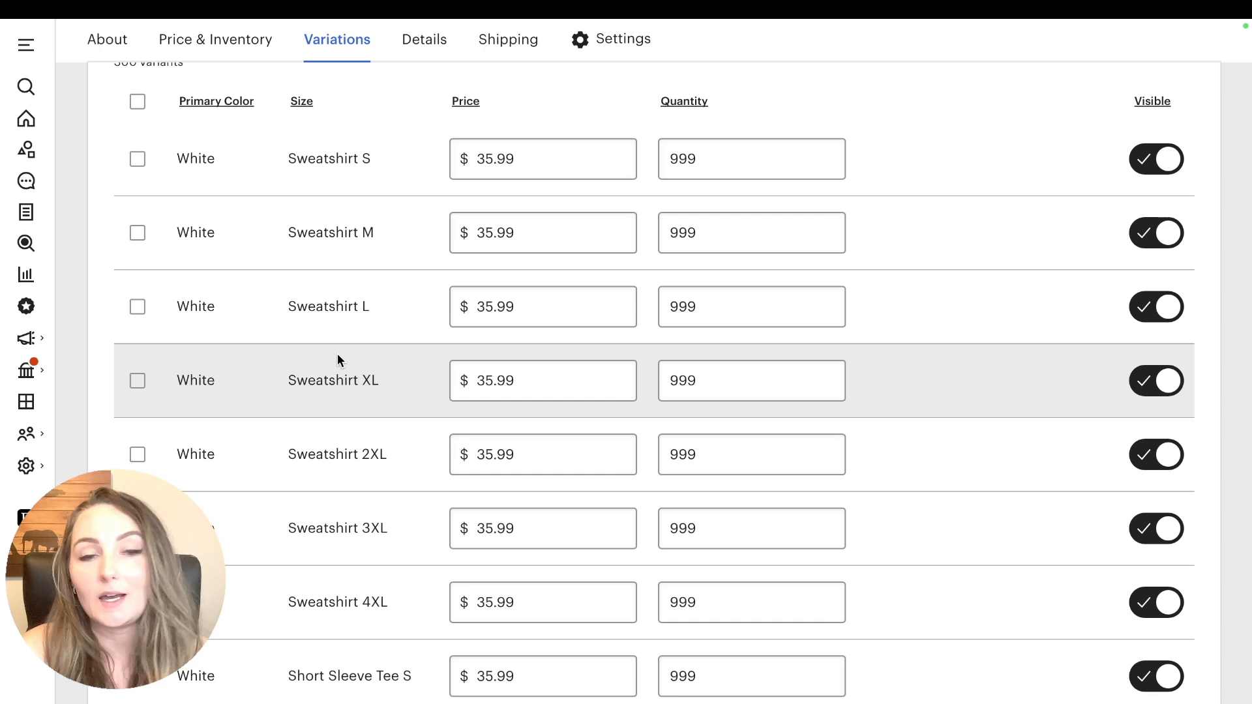
left_click(493, 455)
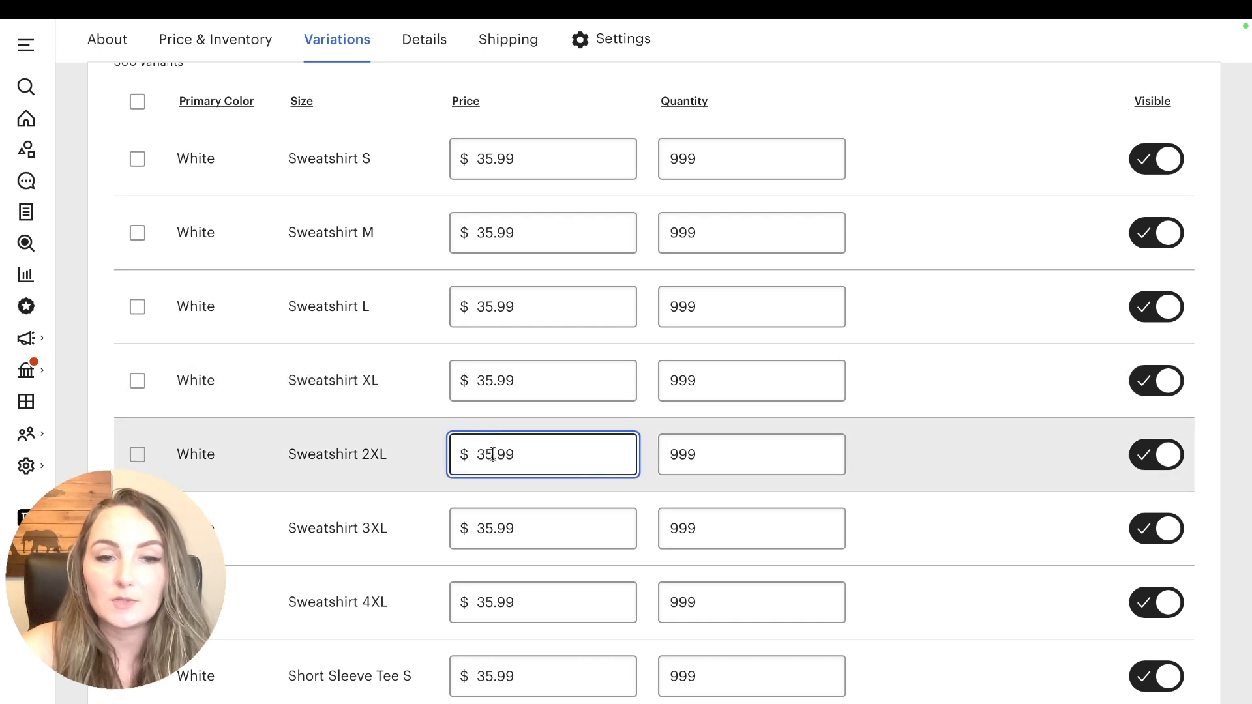
key("BackSpace")
type("7")
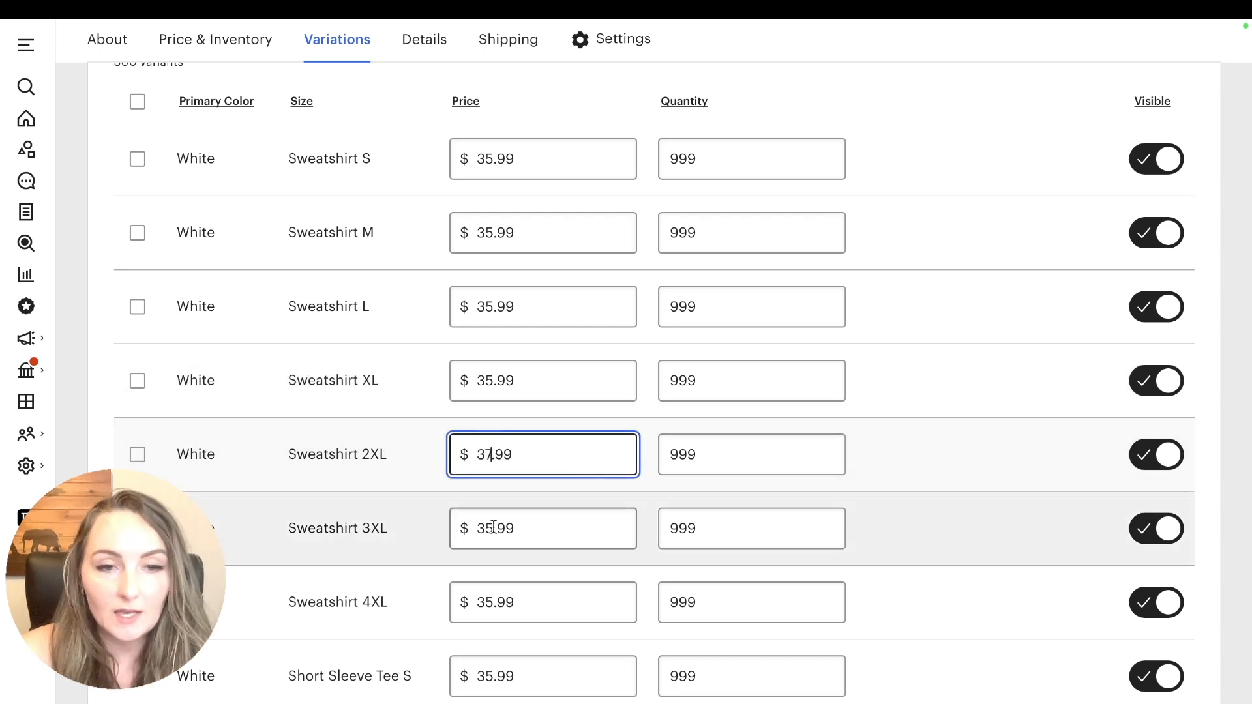
left_click(492, 527)
key("BackSpace")
type("8")
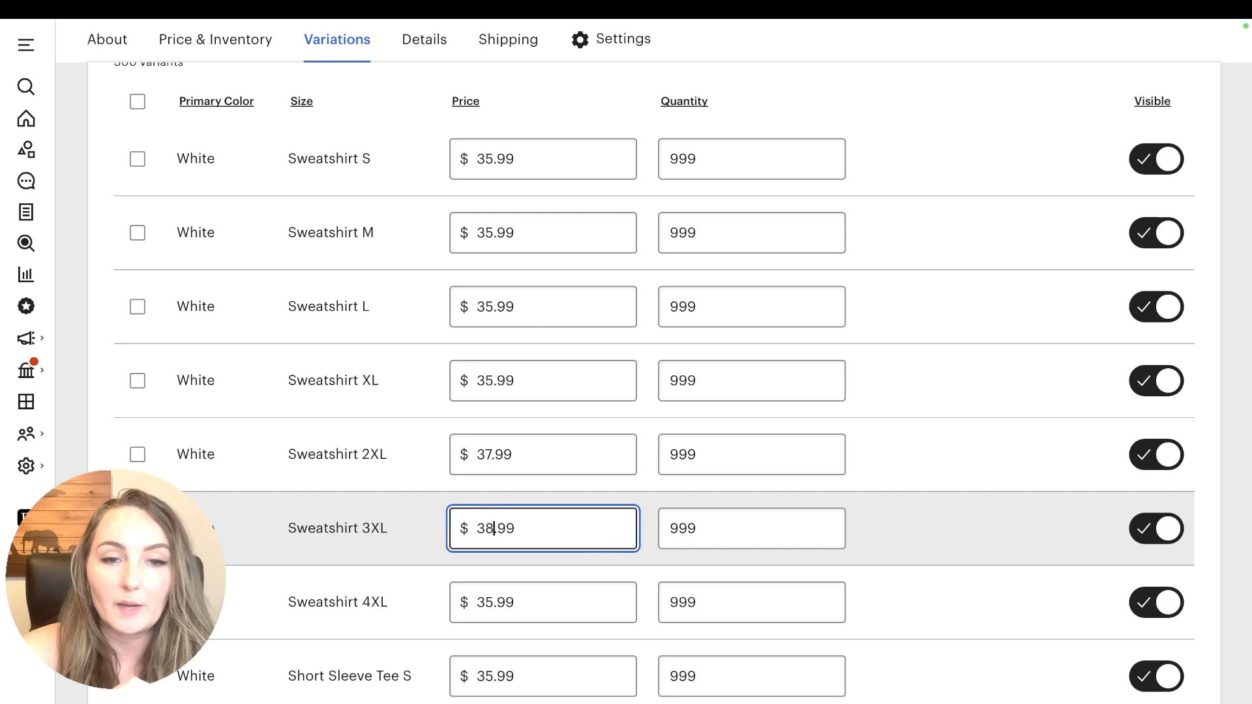
Select the White Short Sleeve Tee variants in sizes S, M, L and 3XL in the variations table
scroll(579, 553, "down", 6)
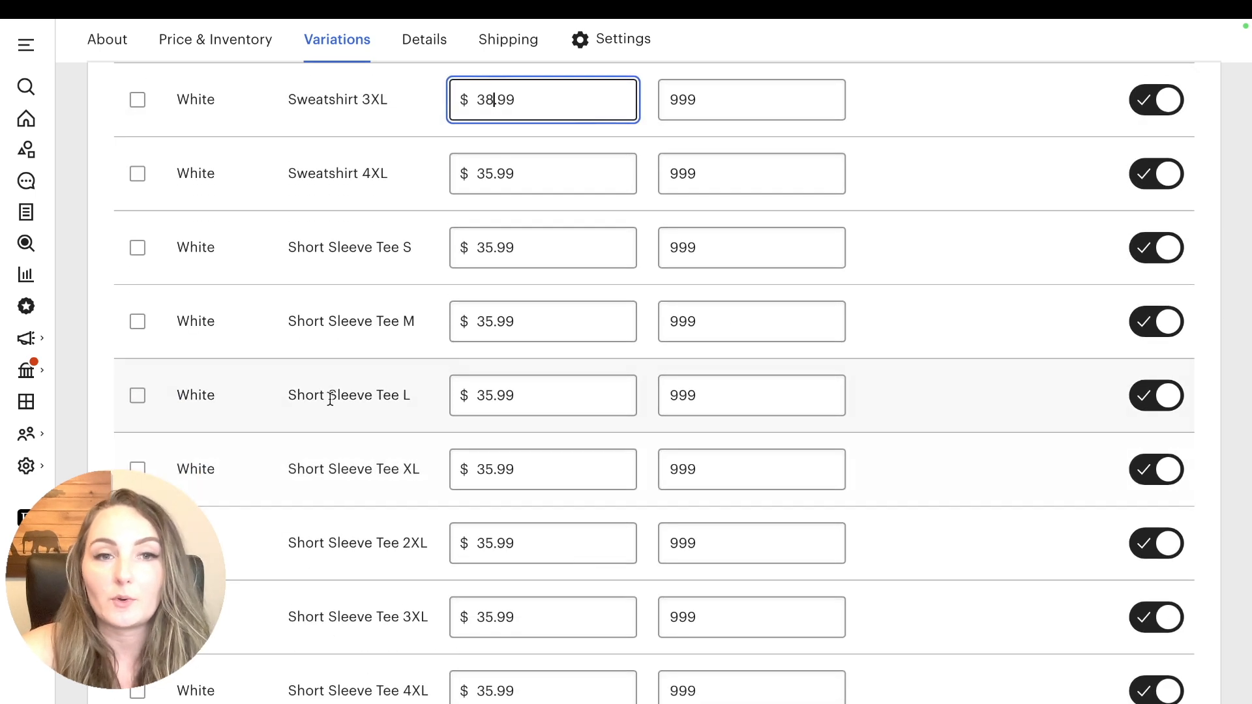
left_click(137, 247)
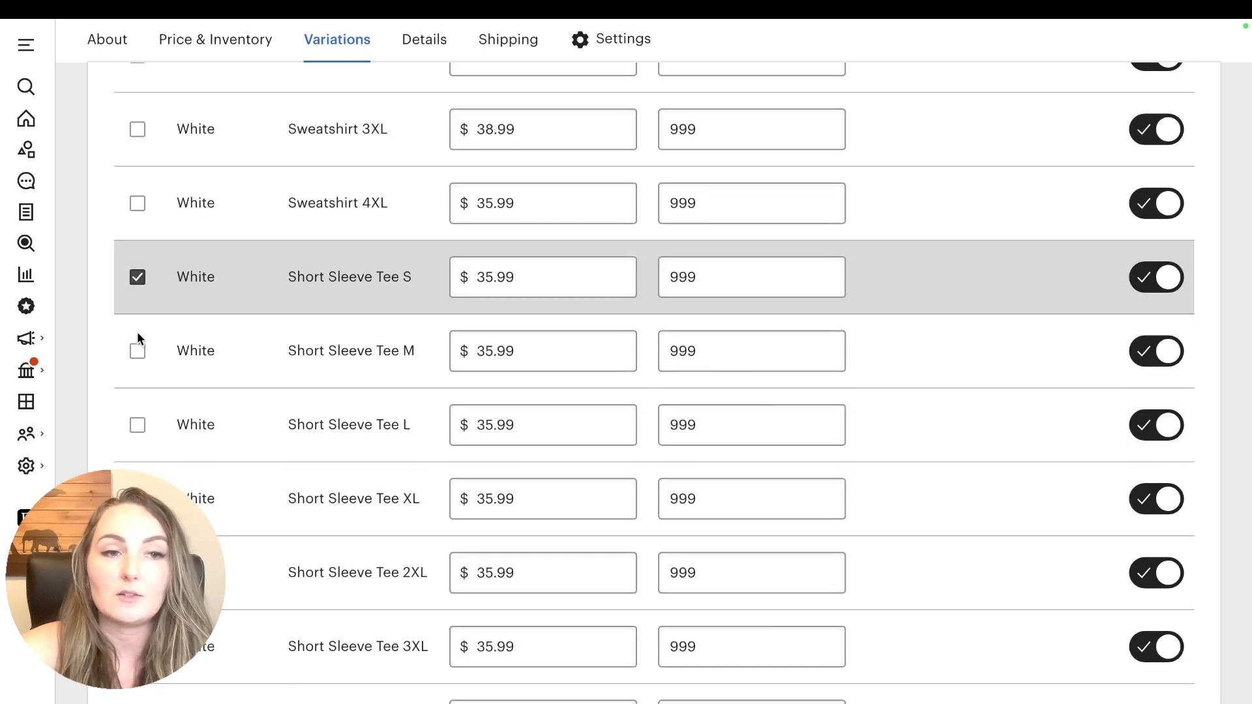
left_click(137, 351)
left_click(138, 425)
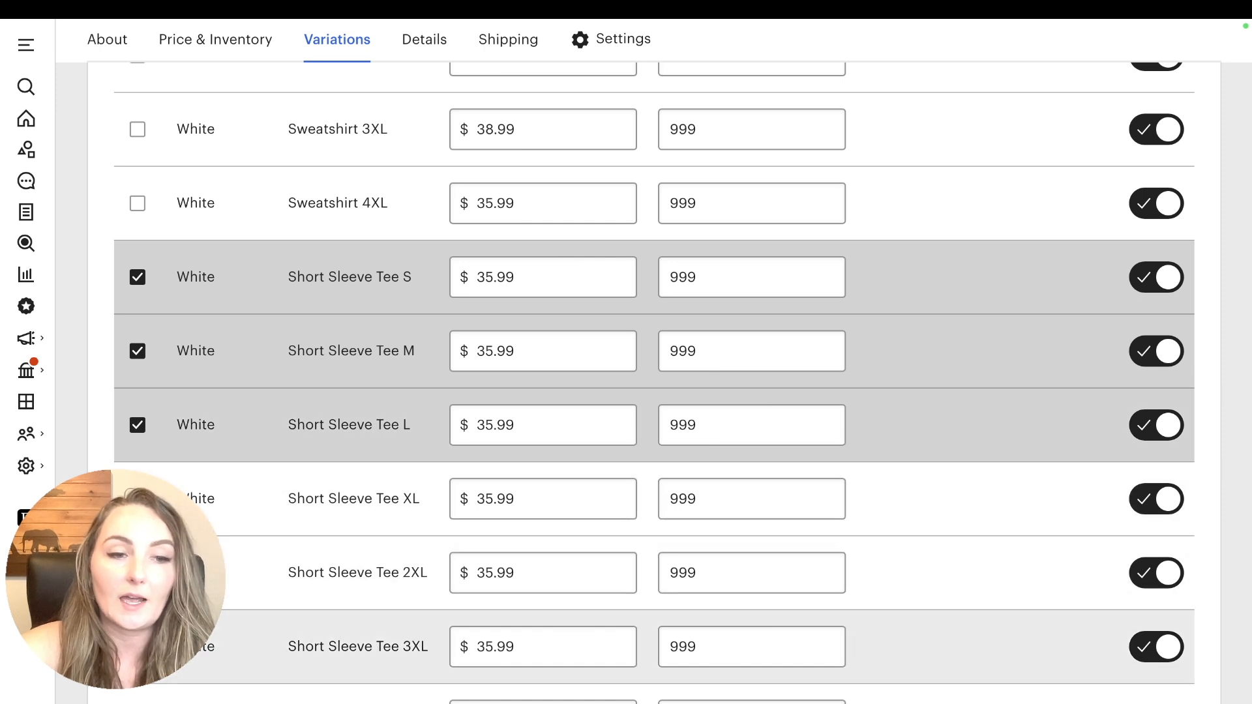
left_click(137, 647)
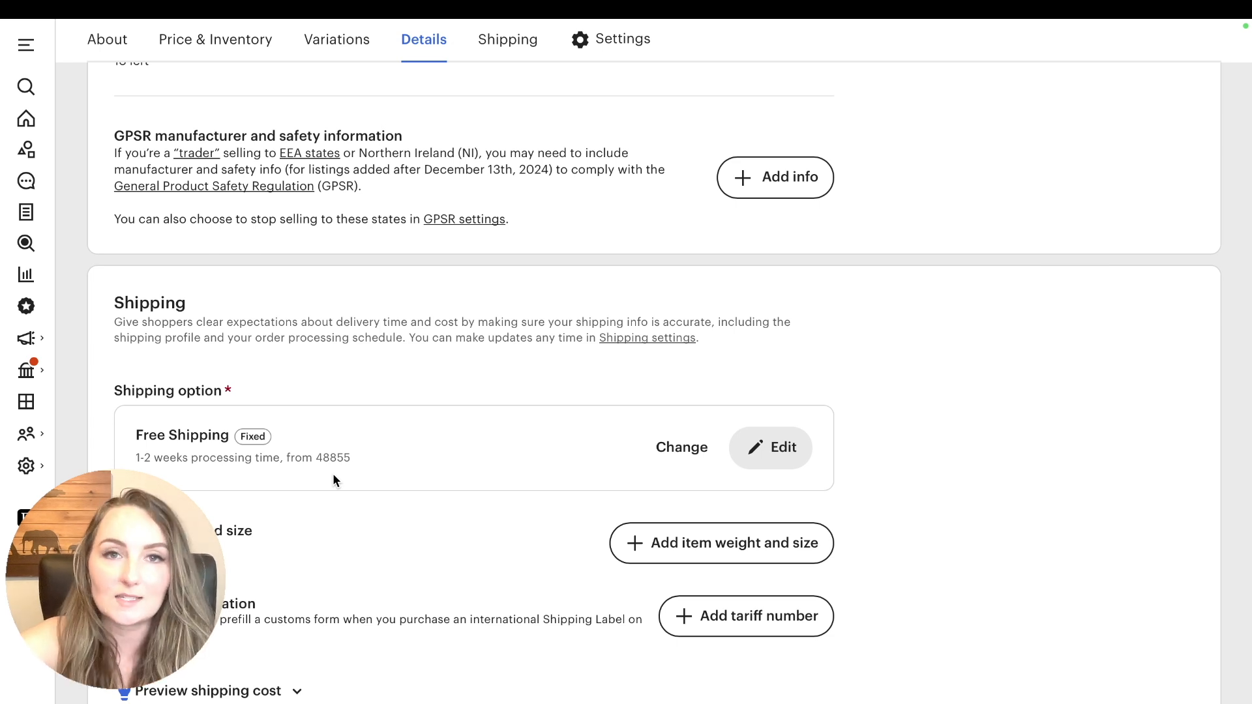
Copy the Comfort Colors Shirt/Sweatshirt/Long Sleeve Template draft and check the Primary Color and Size variations in the copy
scroll(333, 476, "down", 7)
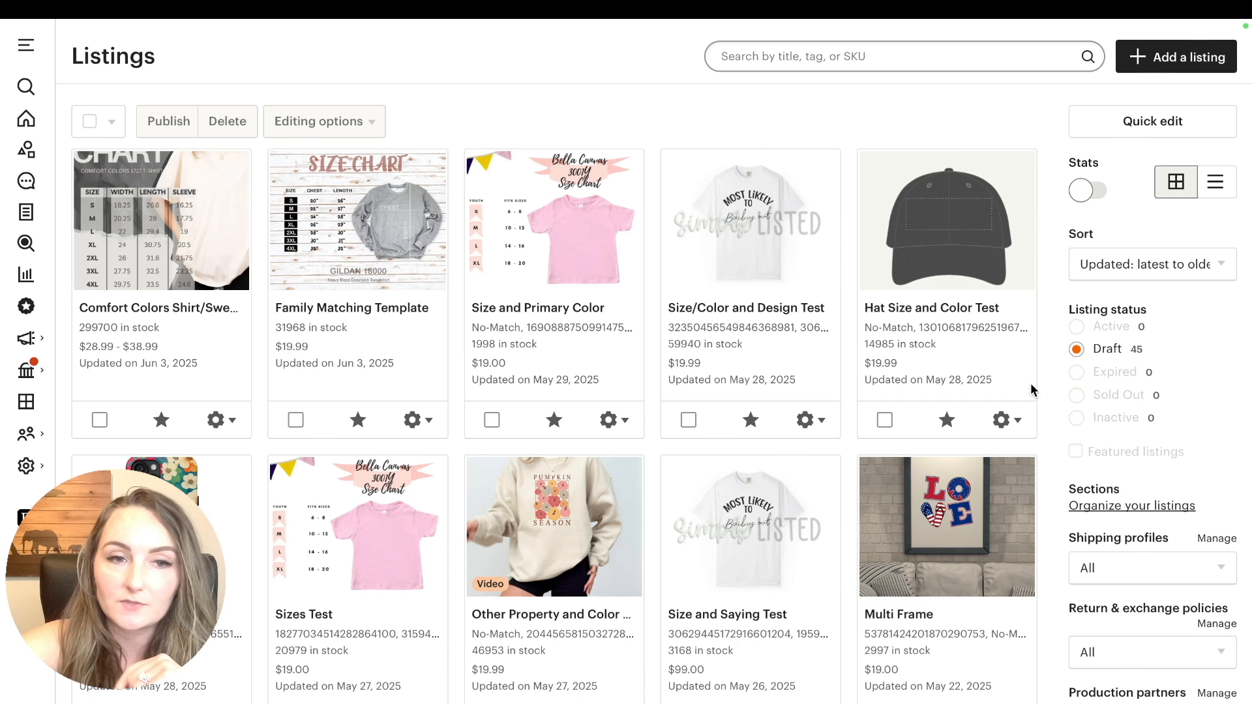
left_click(212, 424)
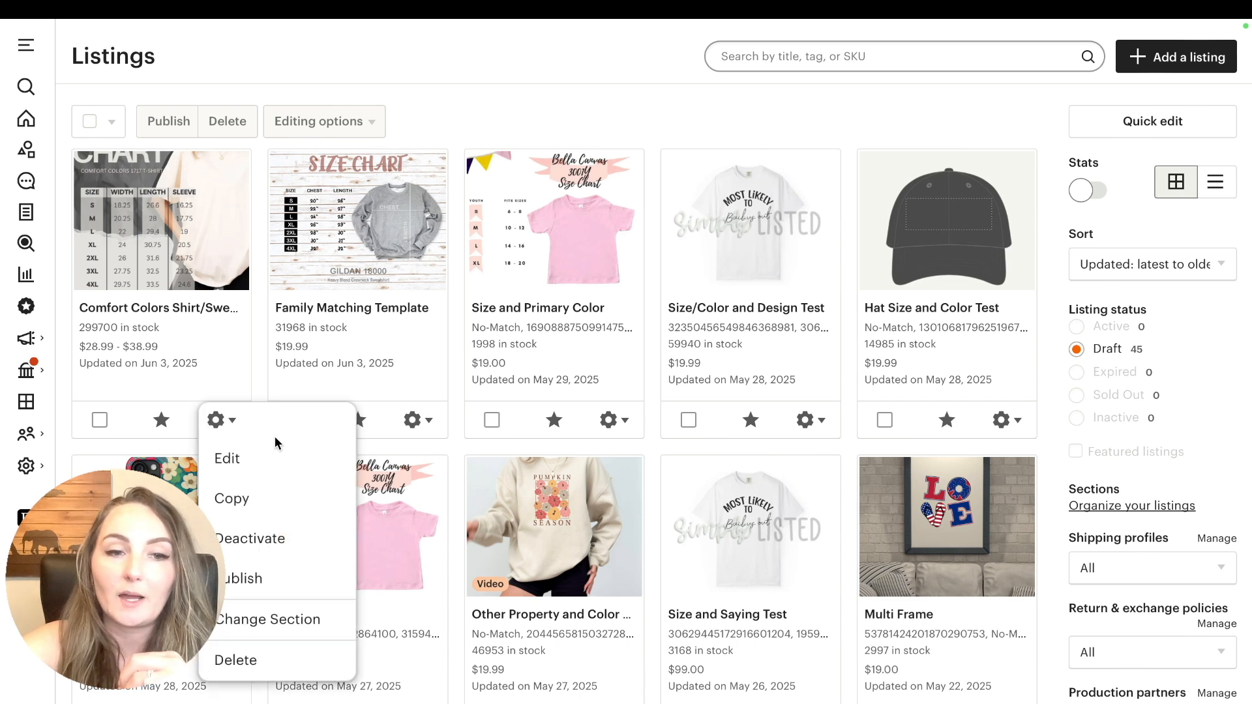
left_click(280, 499)
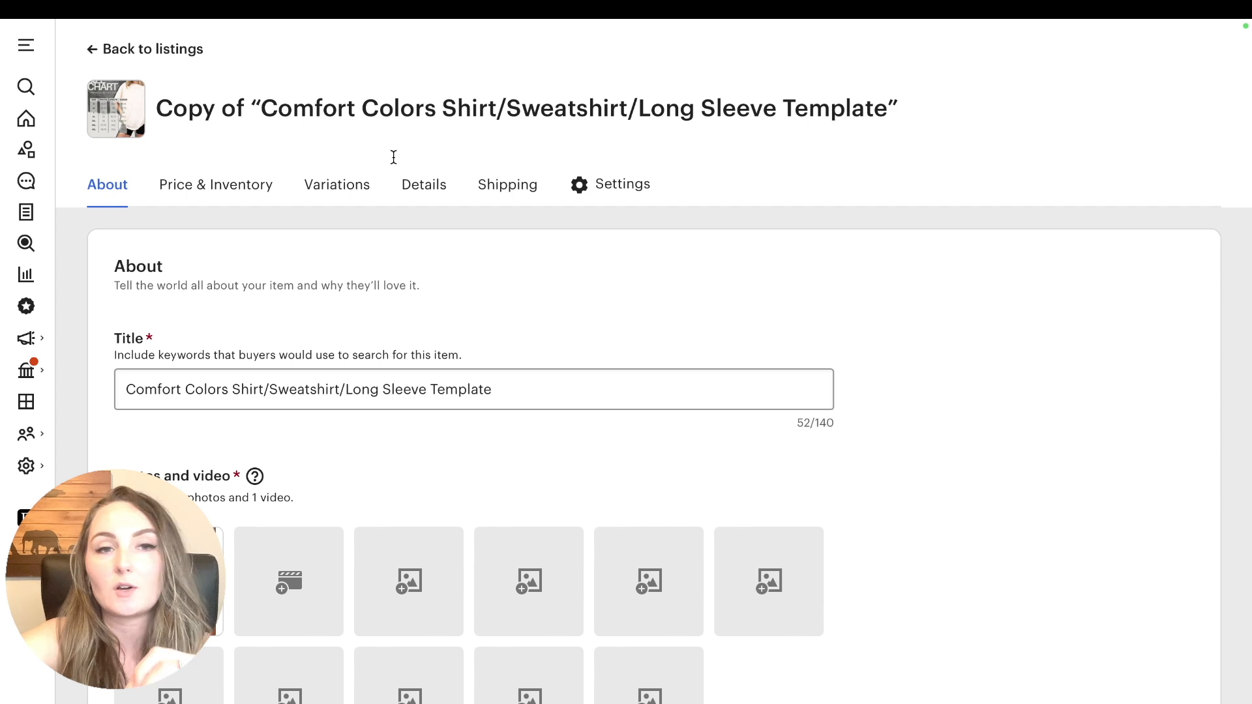
left_click(360, 184)
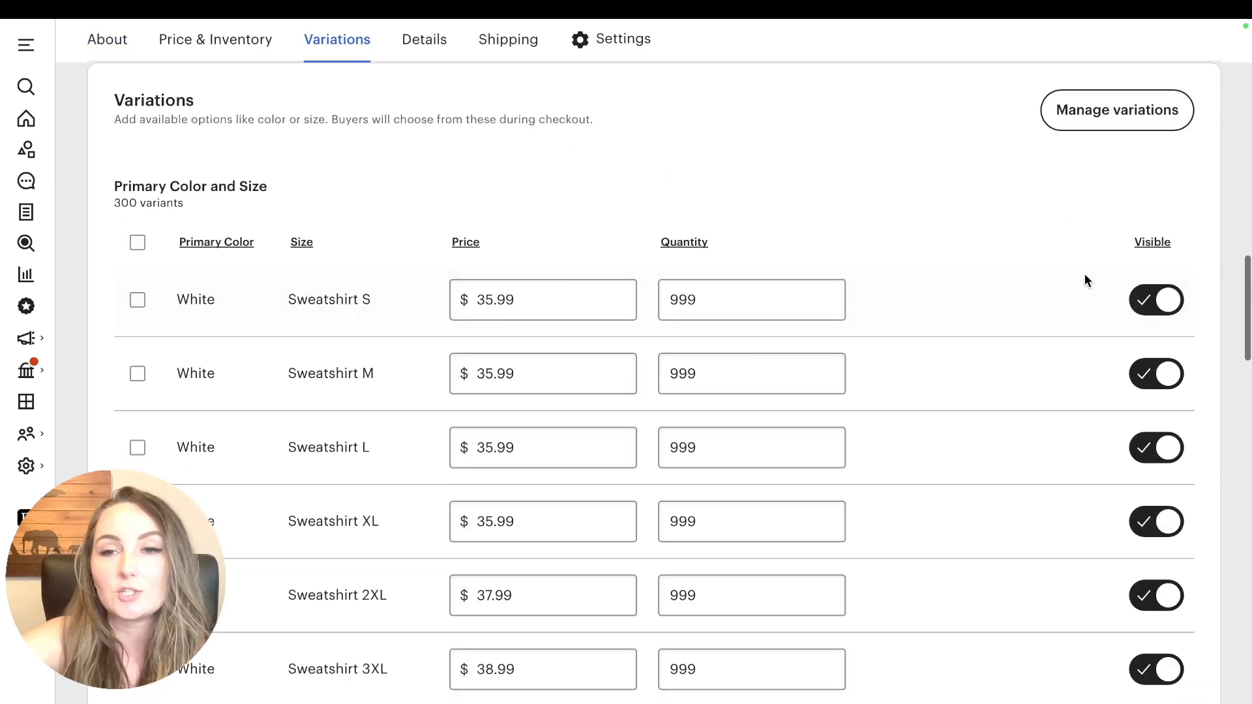
scroll(874, 304, "up", 20)
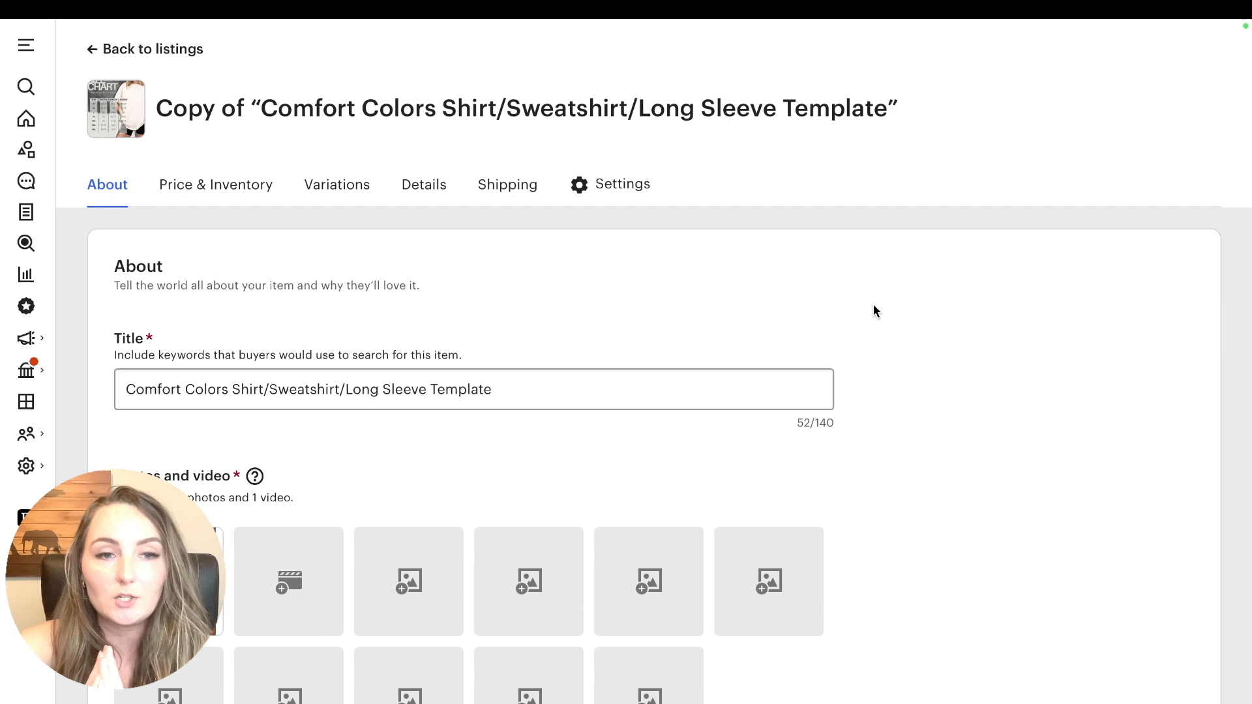
Change the copied listing's title to "Dentist Shirt, Gift For Dentist" and review its description section
left_click(523, 385)
left_click_drag(522, 385, 108, 379)
type("D")
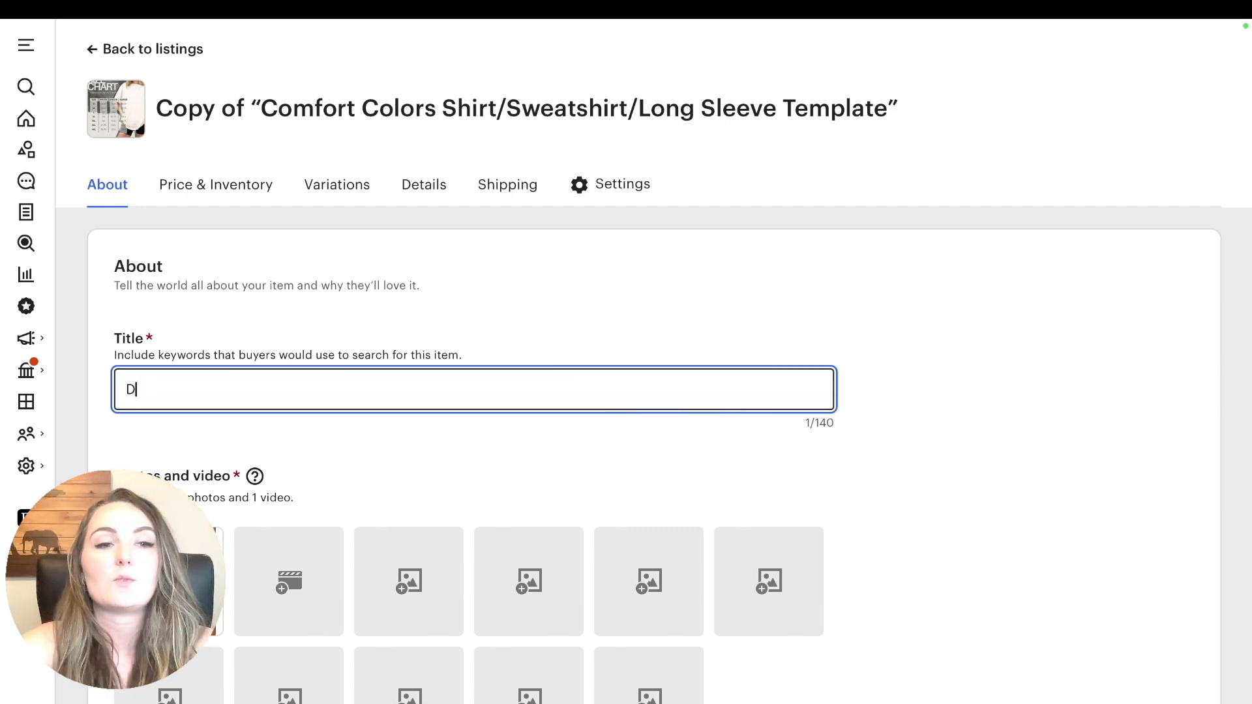
type("entist Shirt, Gift For Dentist")
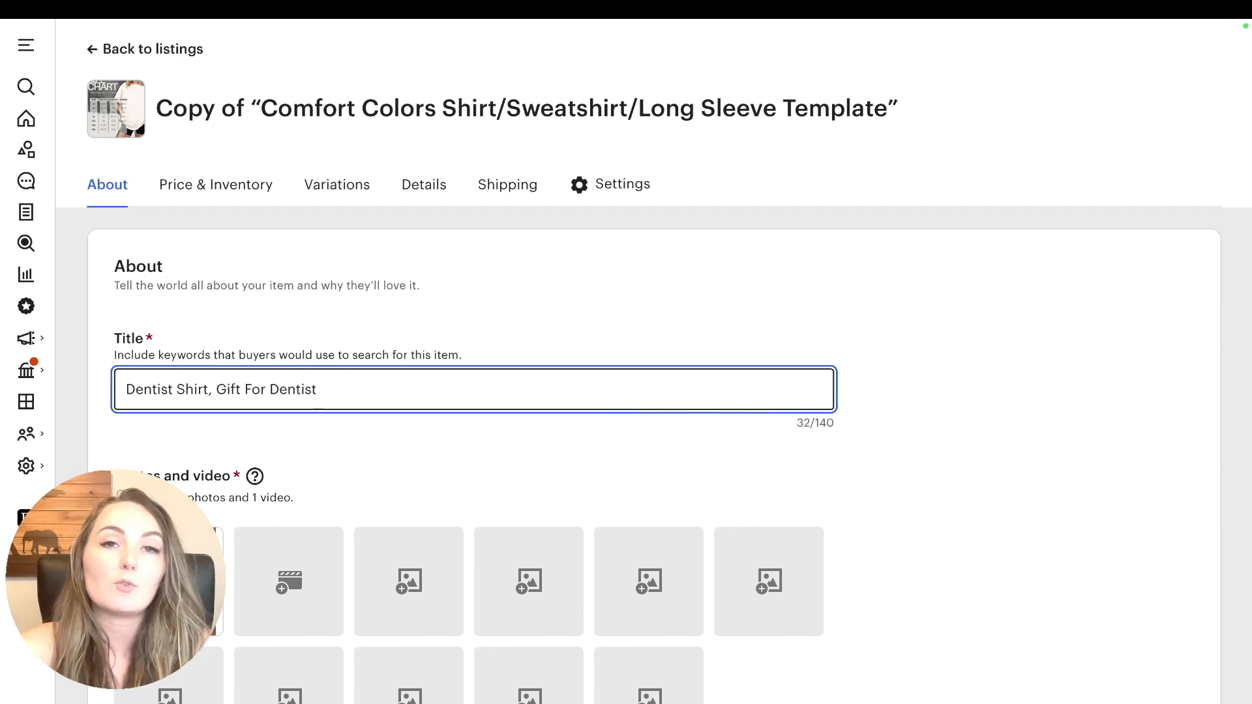
scroll(652, 391, "down", 15)
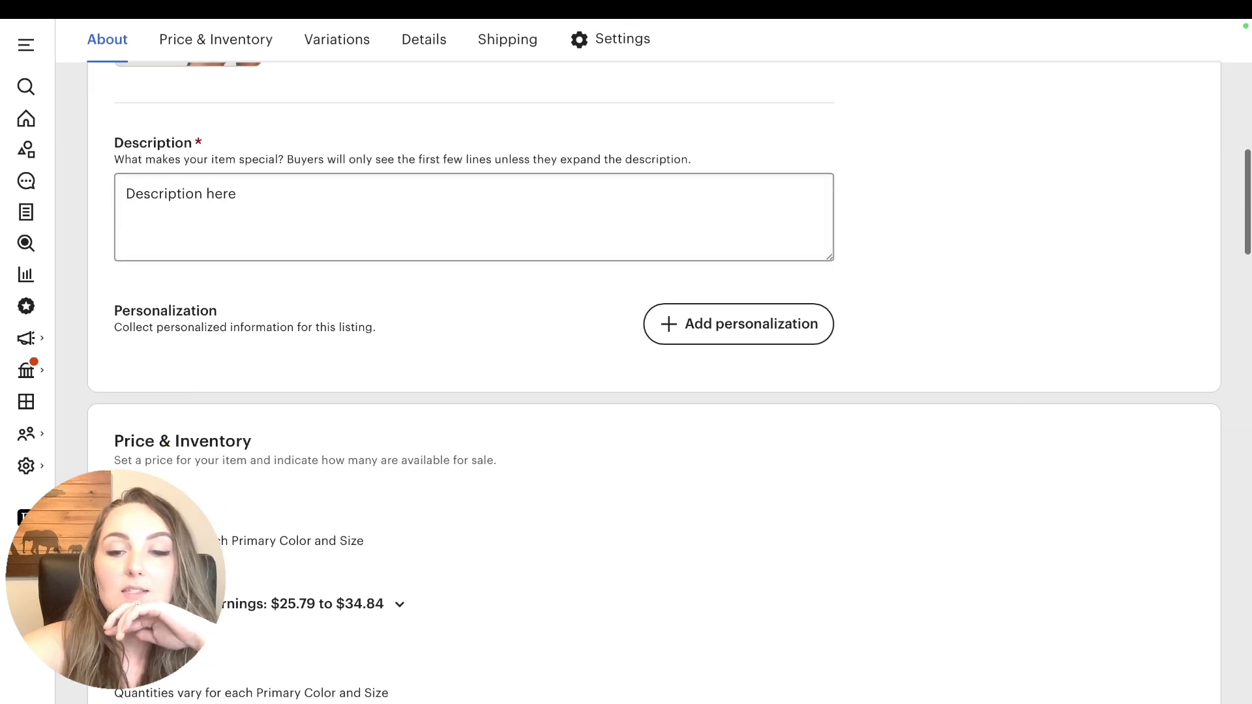
scroll(705, 574, "up", 15)
mouse_move(623, 65)
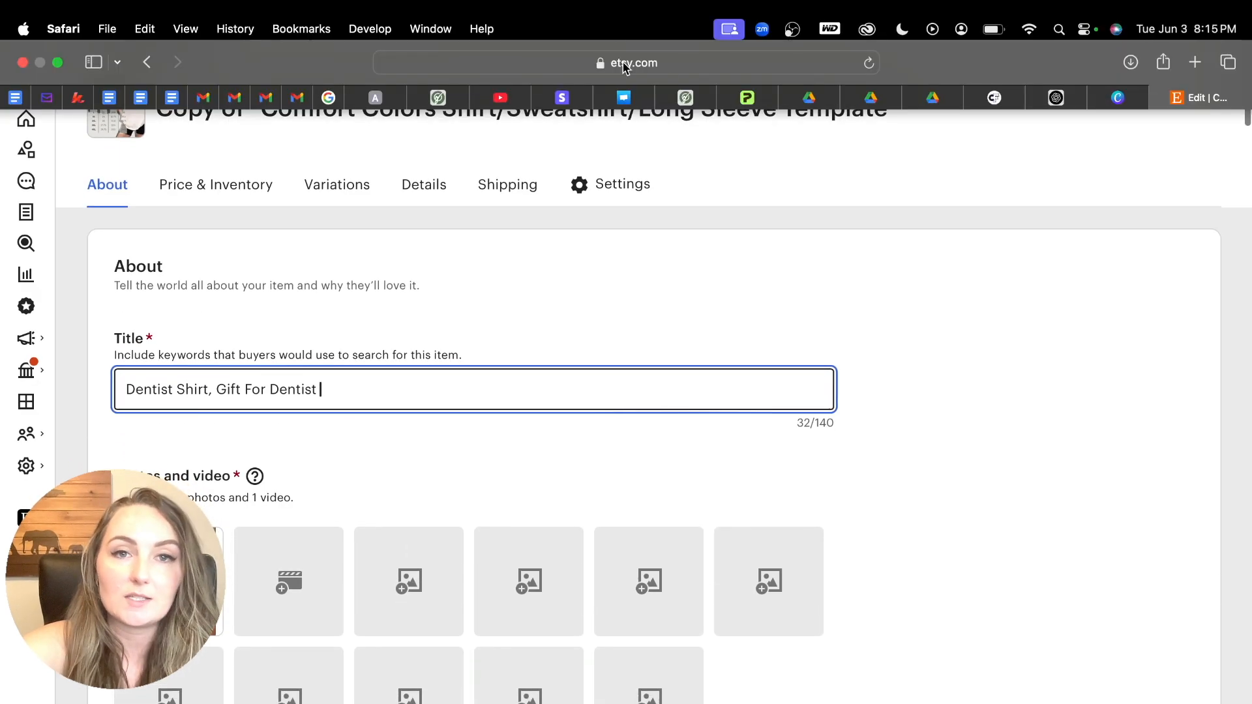
left_click(678, 63)
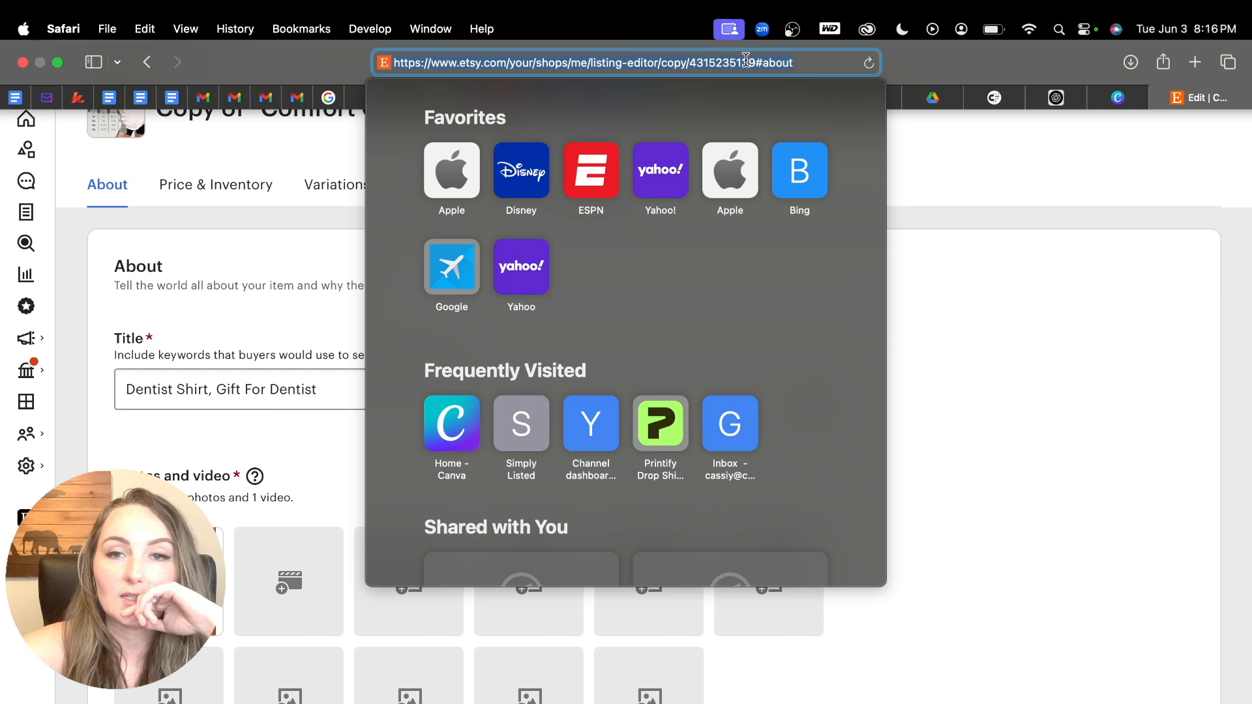
left_click(954, 219)
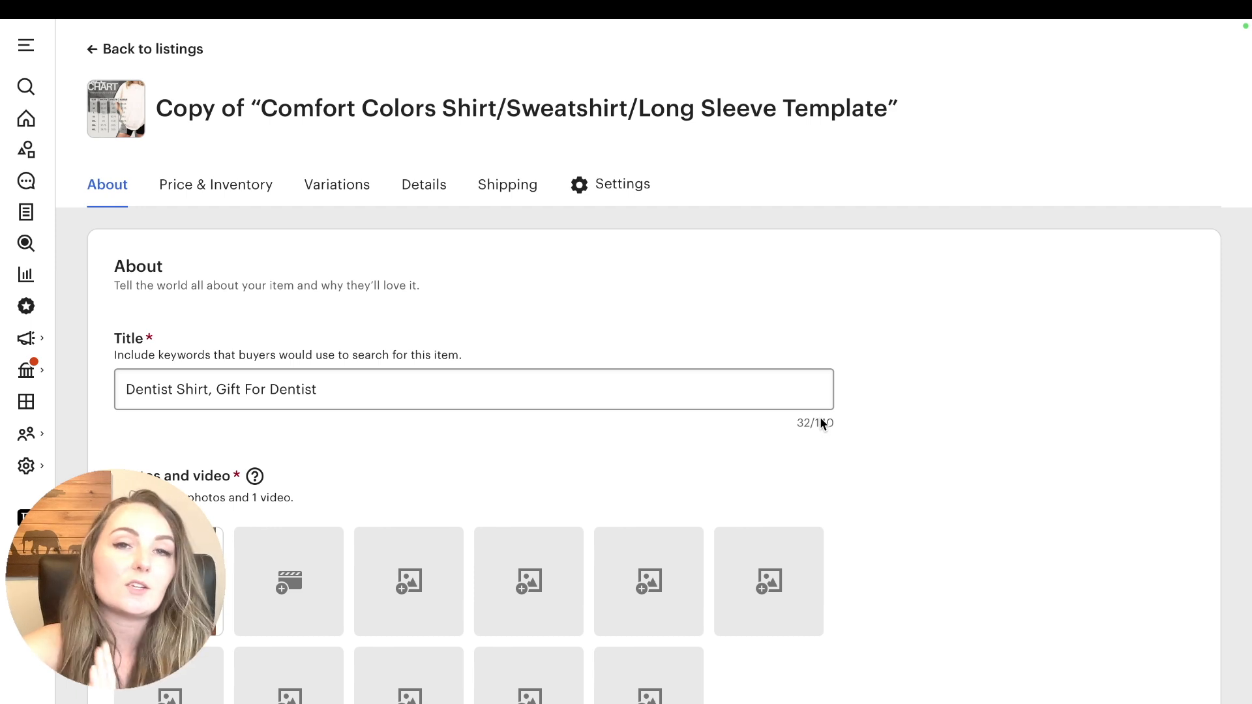
Switch to Printify and examine the Comfort Colors 1717, 6014 and 1566 Multi Item Listing Template products, including the 1717 tee's mockup
key("super+[")
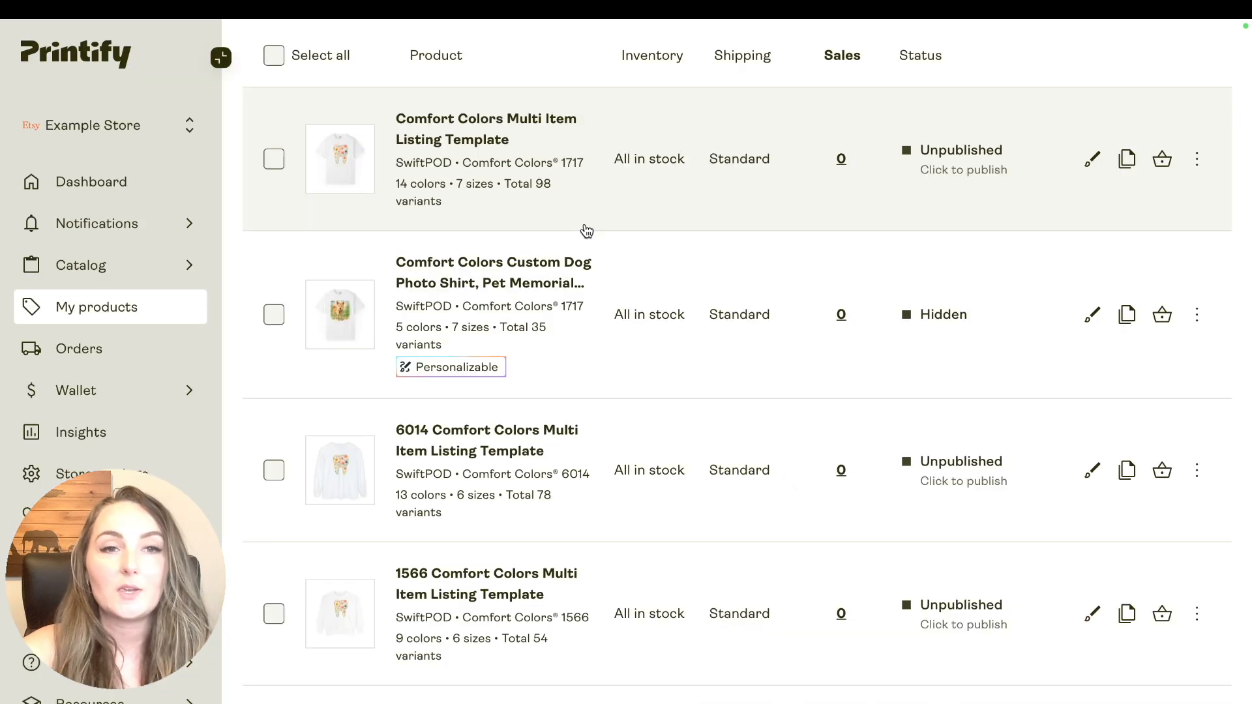
left_click(336, 162)
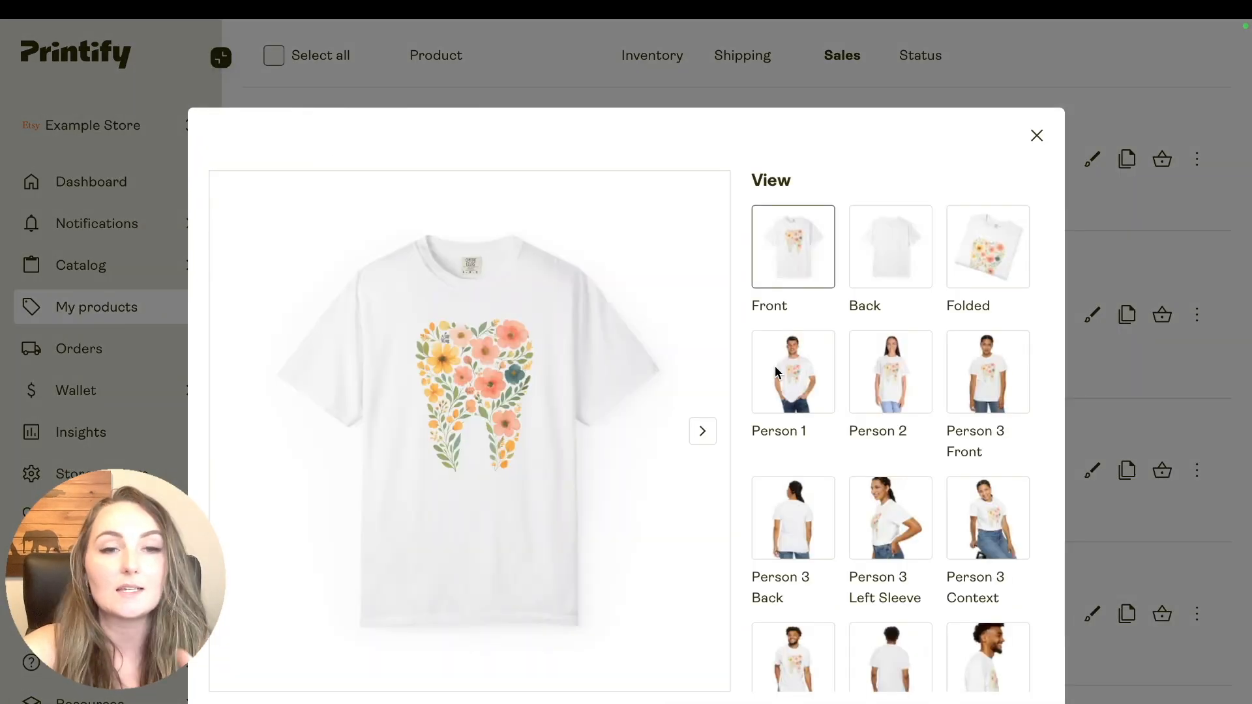
left_click(1037, 135)
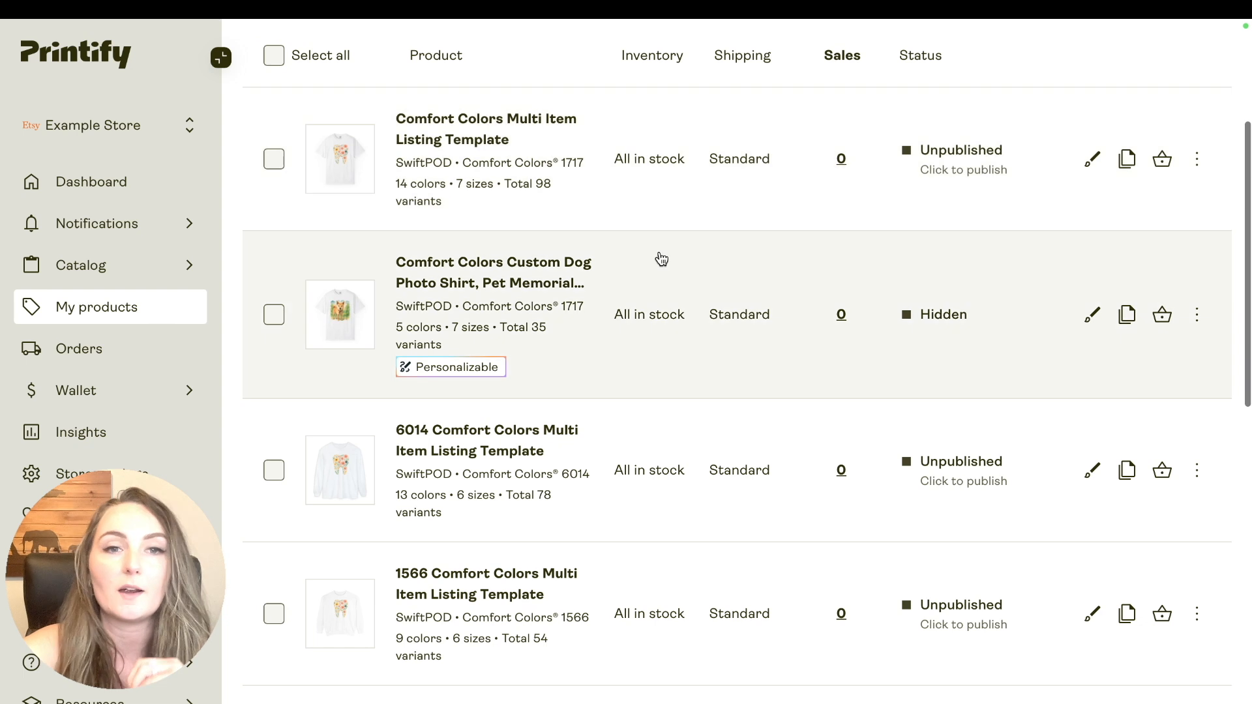
scroll(626, 248, "up", 1)
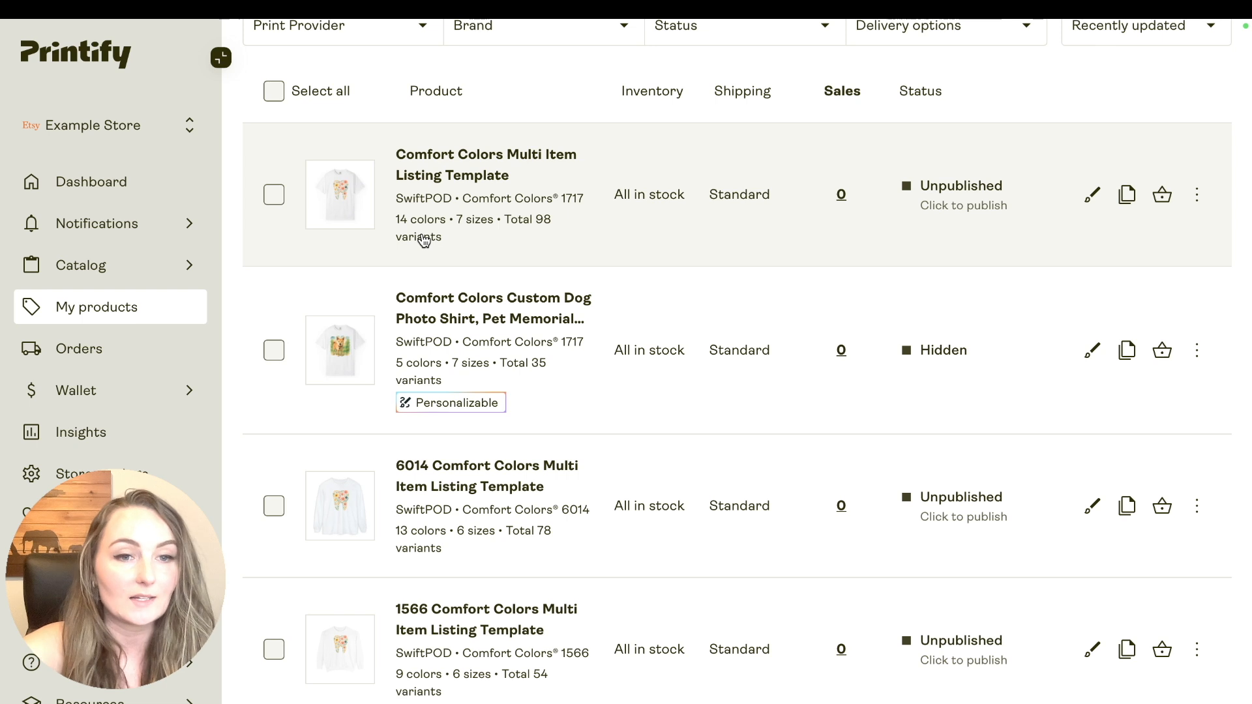
scroll(405, 515, "down", 3)
mouse_move(321, 348)
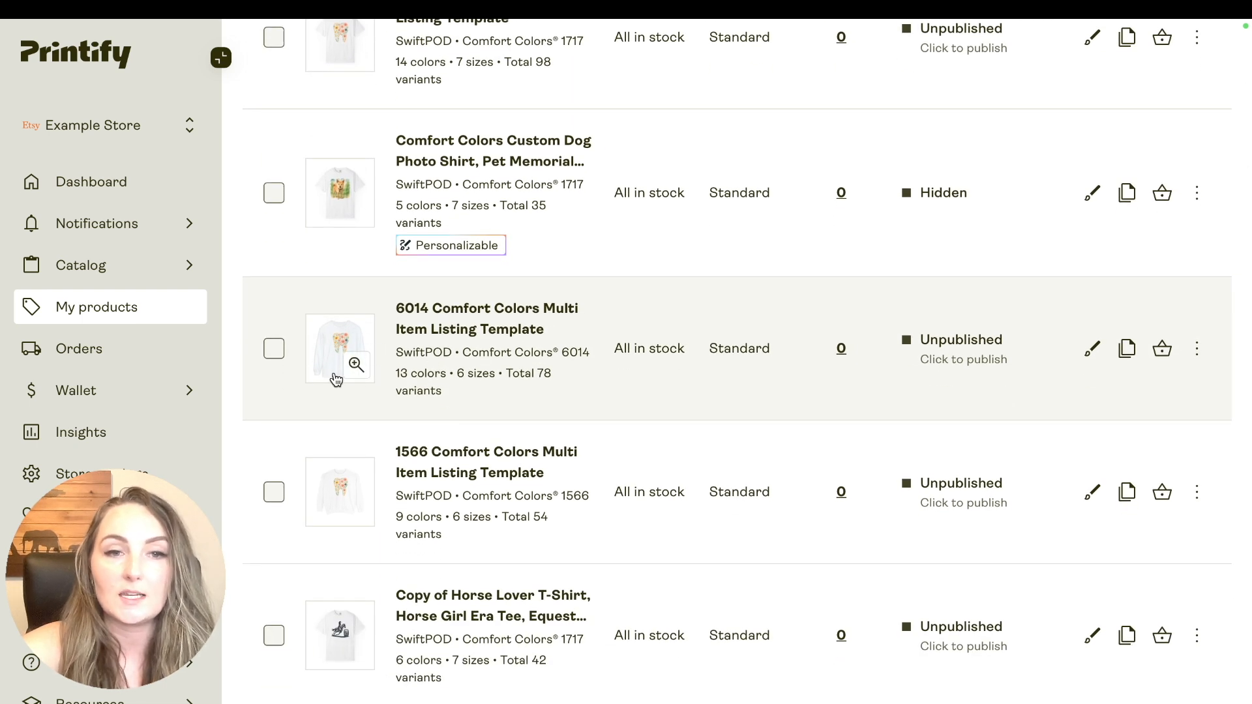
scroll(356, 378, "down", 2)
mouse_move(351, 398)
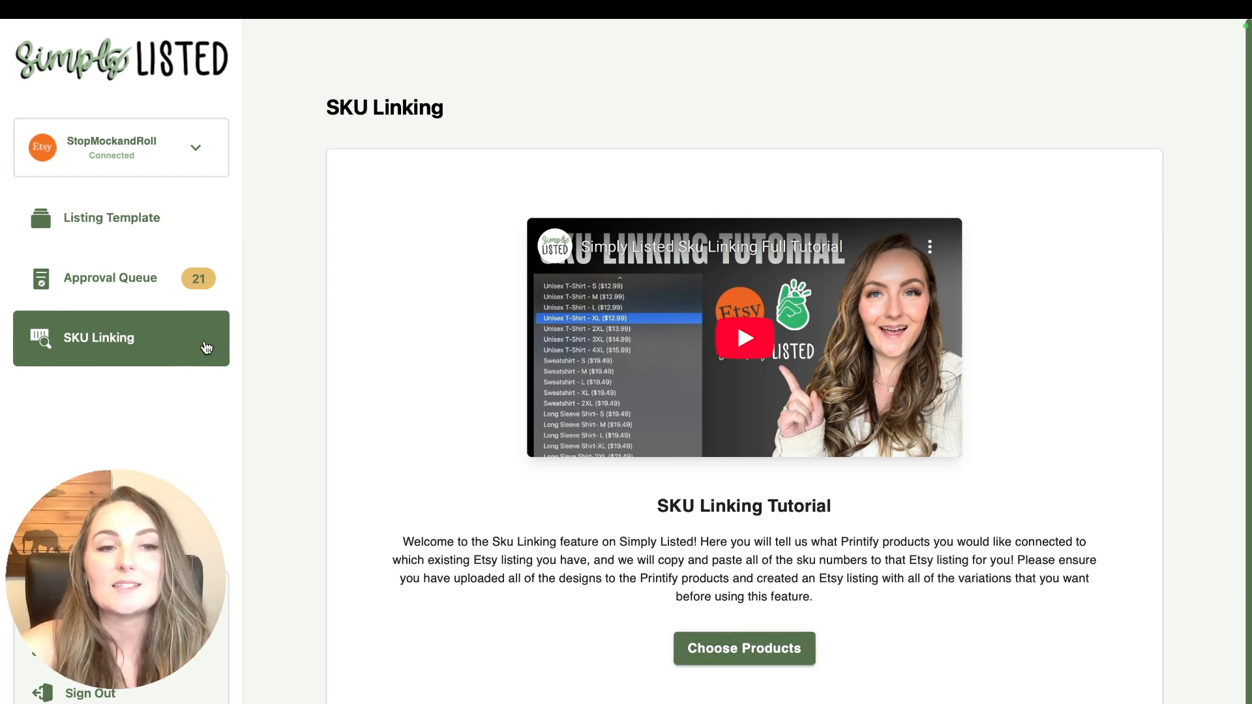
In Simply Listed's SKU Linking, resync the Printify products and choose the Comfort Colors 1717, 1566 and 6014 Multi Item Listing Templates for linking
left_click(780, 656)
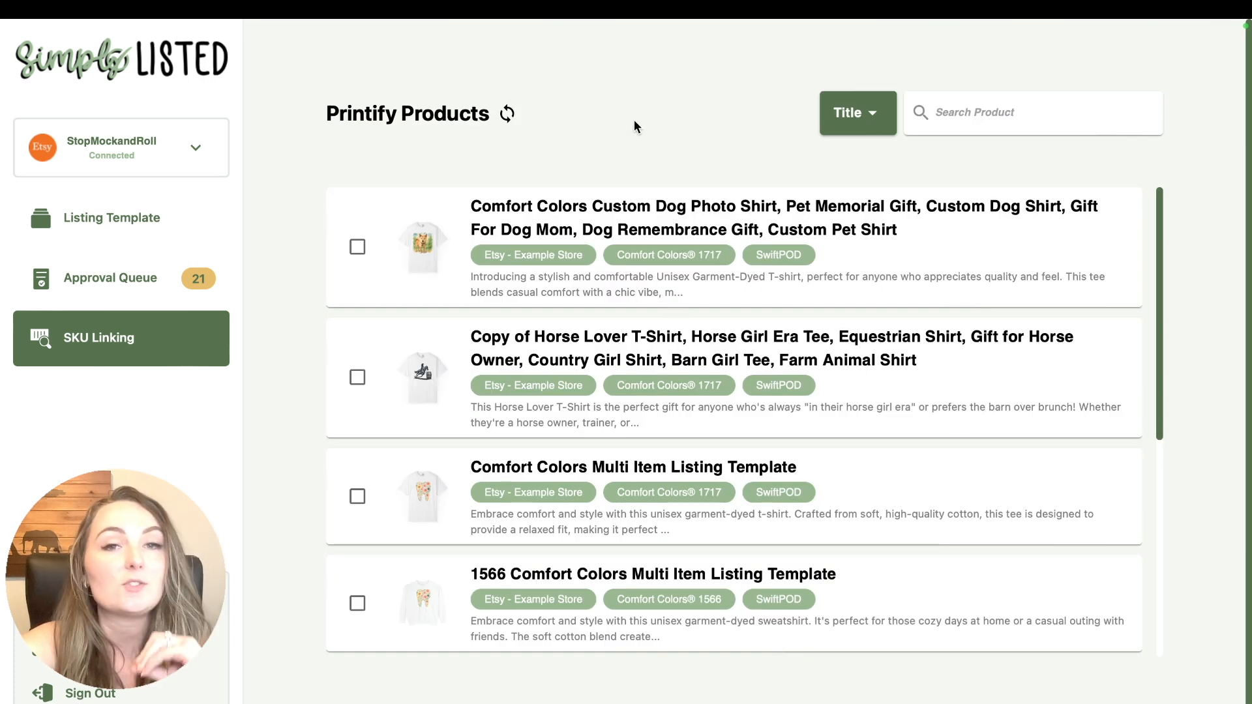
left_click(508, 114)
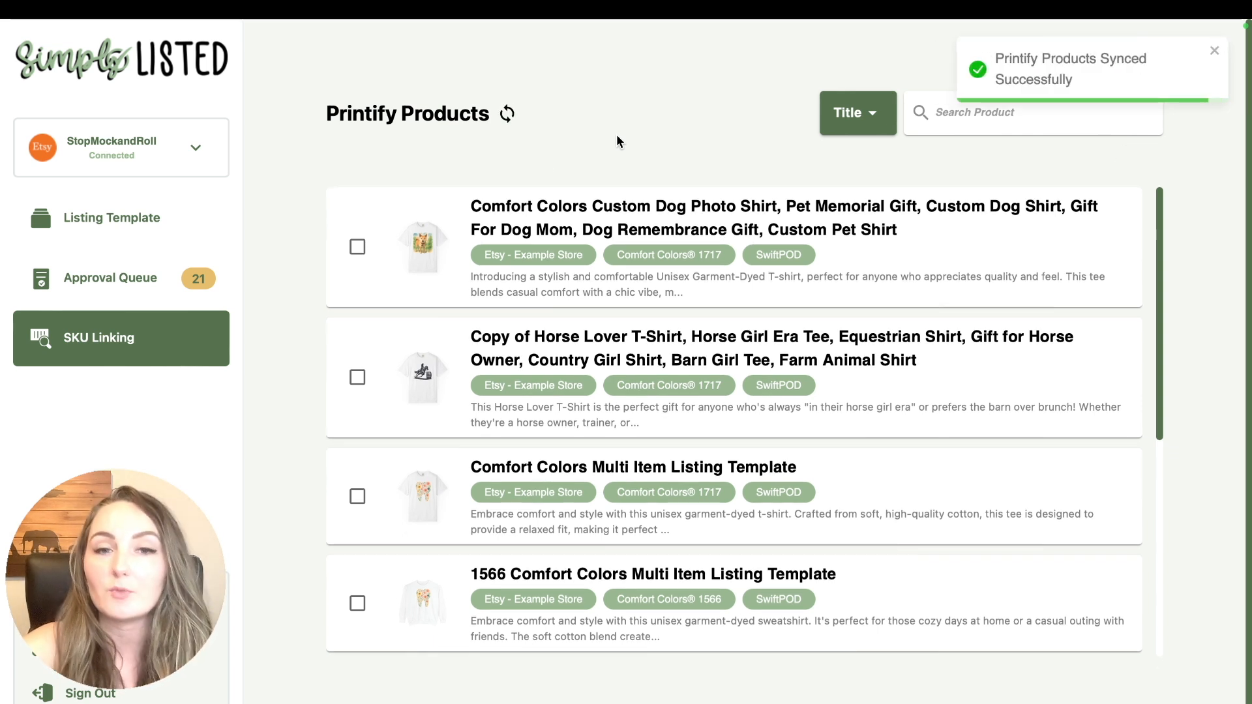
scroll(617, 247, "down", 5)
scroll(612, 324, "down", 1)
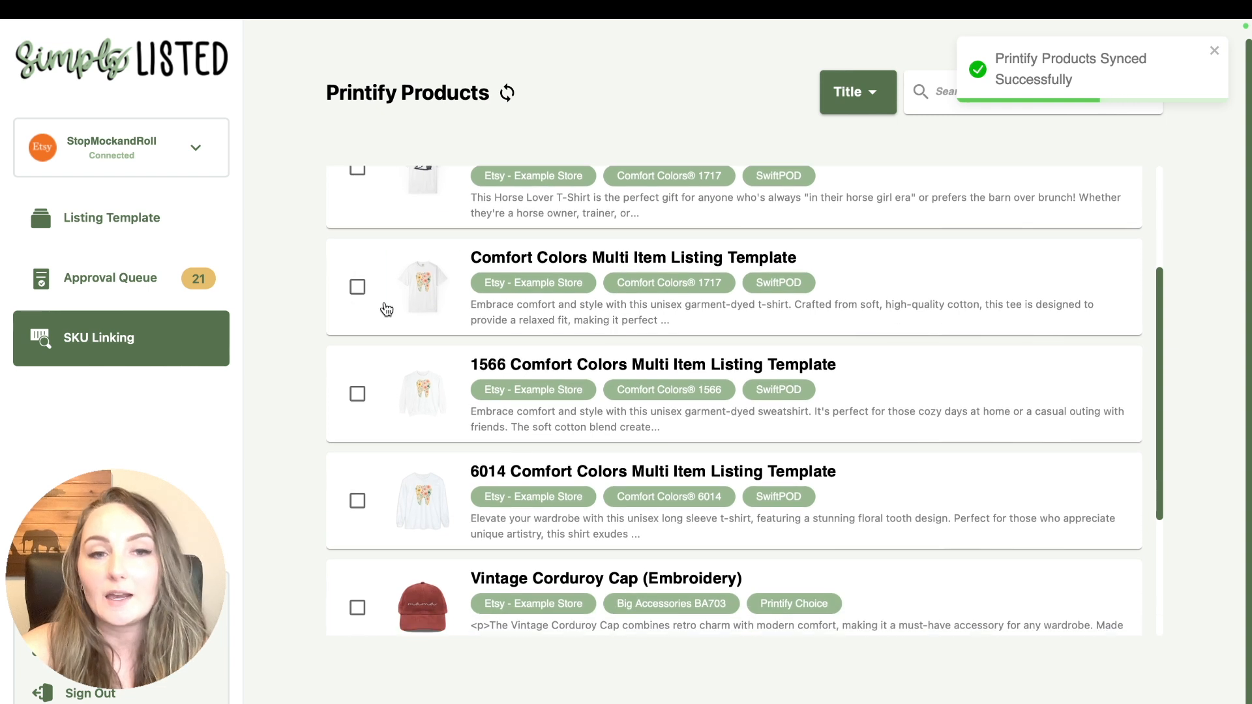
left_click(358, 287)
left_click(358, 393)
left_click(358, 499)
left_click(1119, 698)
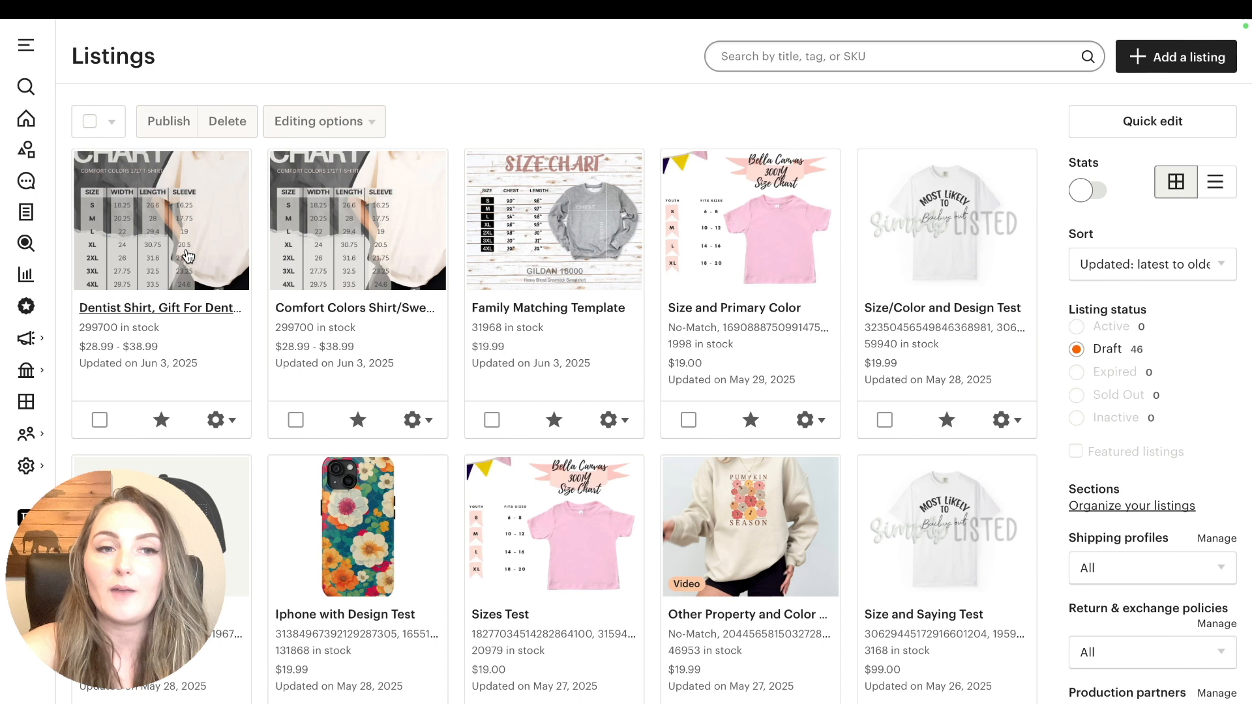
Switch to Etsy, open the Dentist Shirt, Gift For Dentist draft and copy the listing ID from its web address
left_click(188, 255)
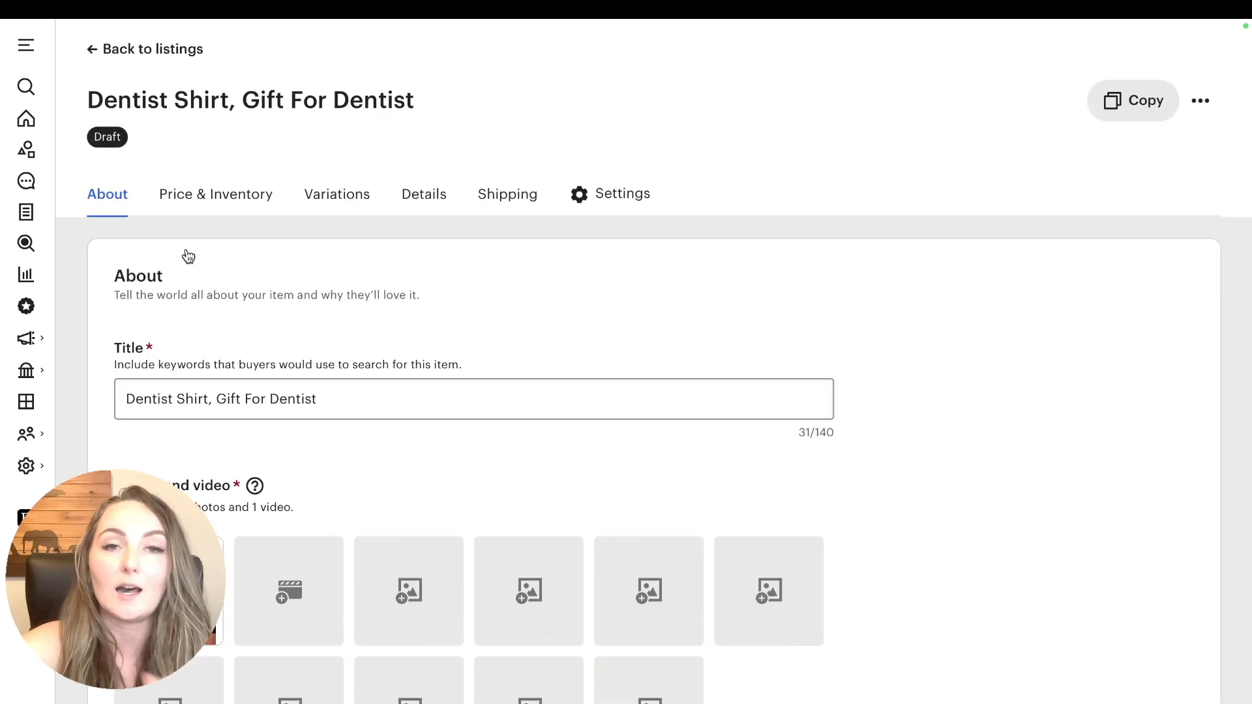
mouse_move(711, 20)
left_click(703, 63)
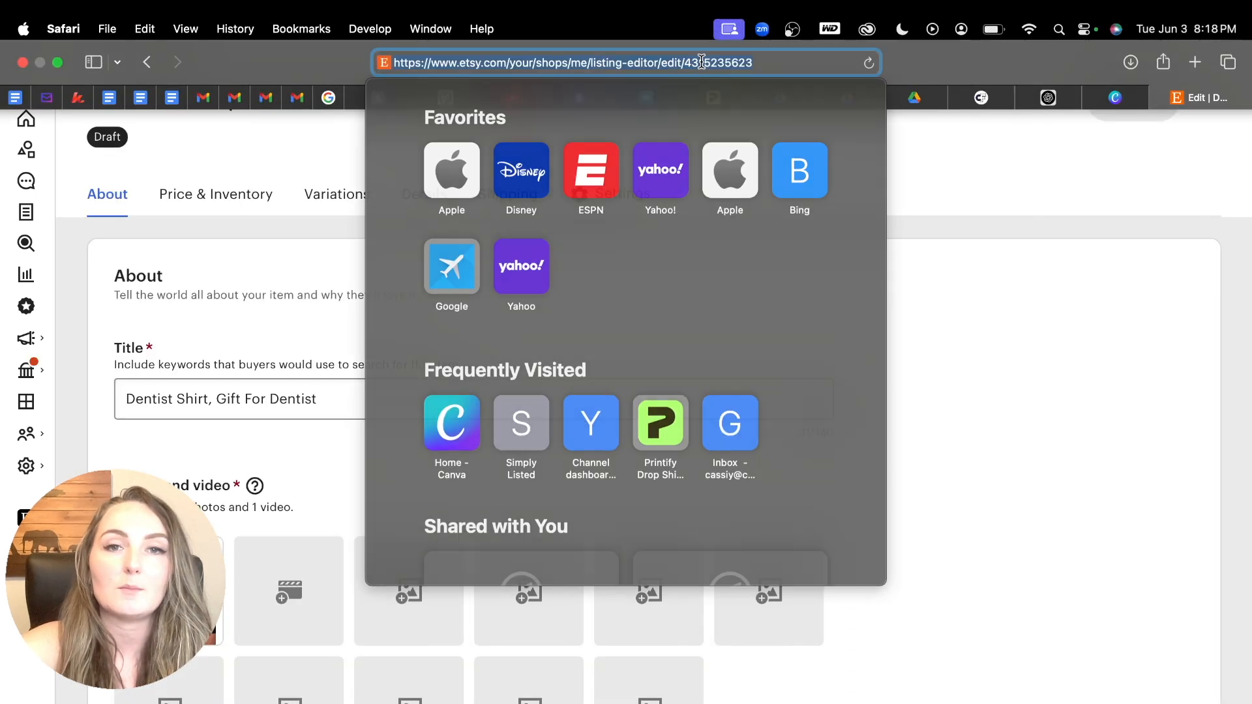
left_click_drag(769, 63, 686, 58)
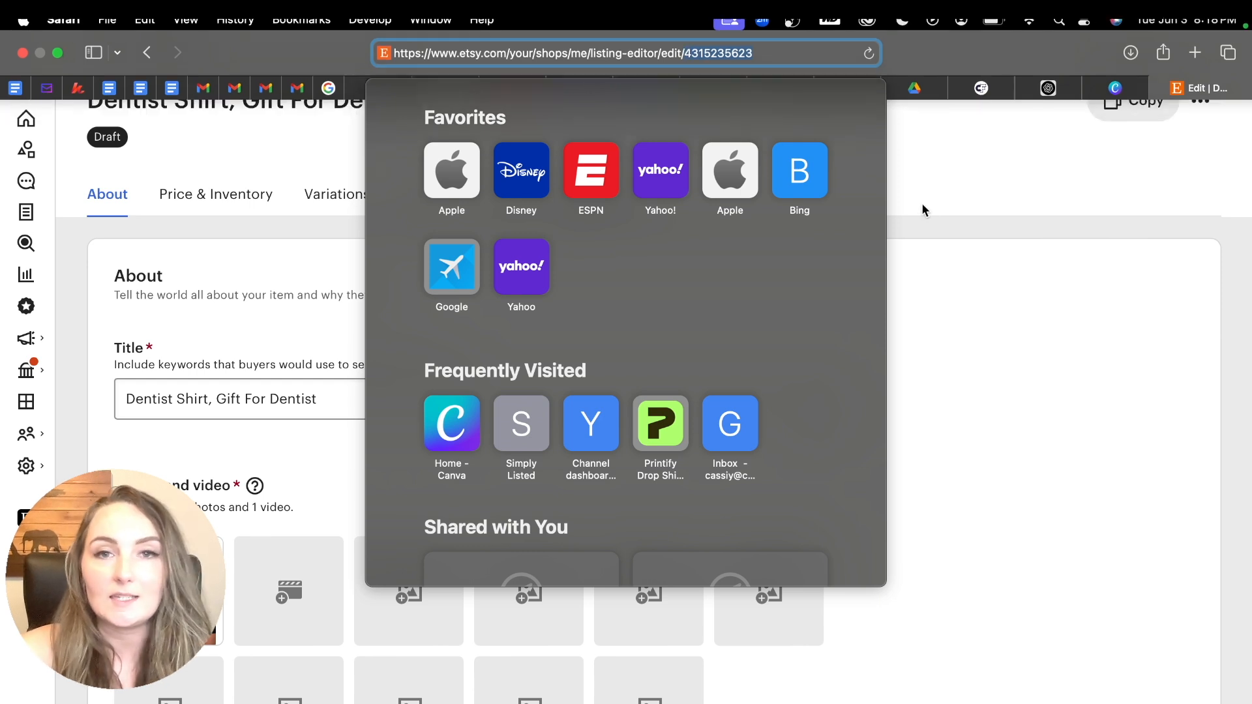
left_click(986, 187)
mouse_move(958, 25)
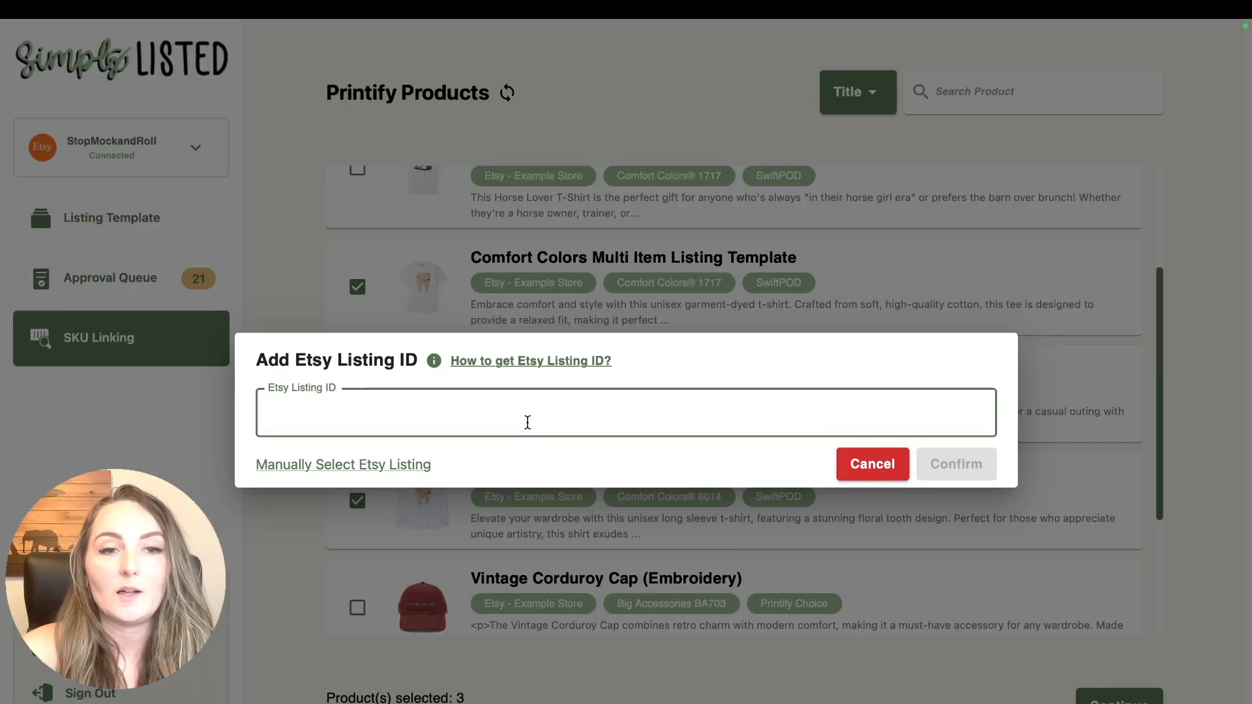
key("super+v")
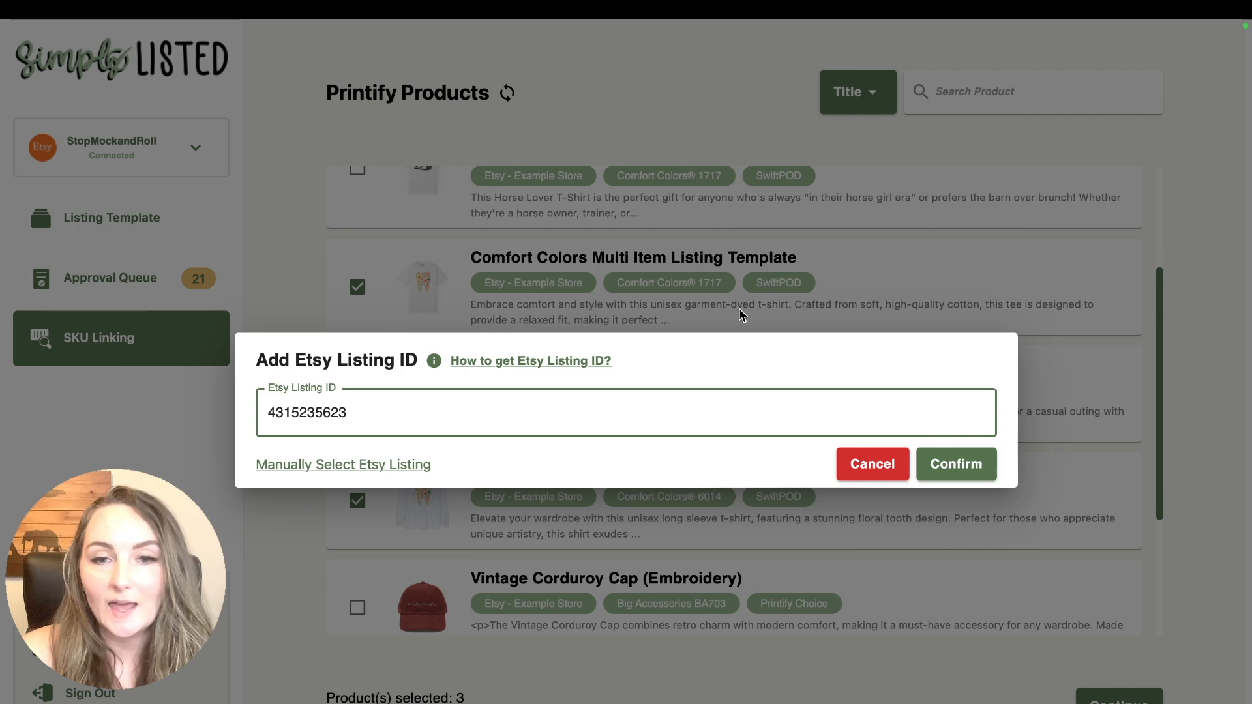
key("Return")
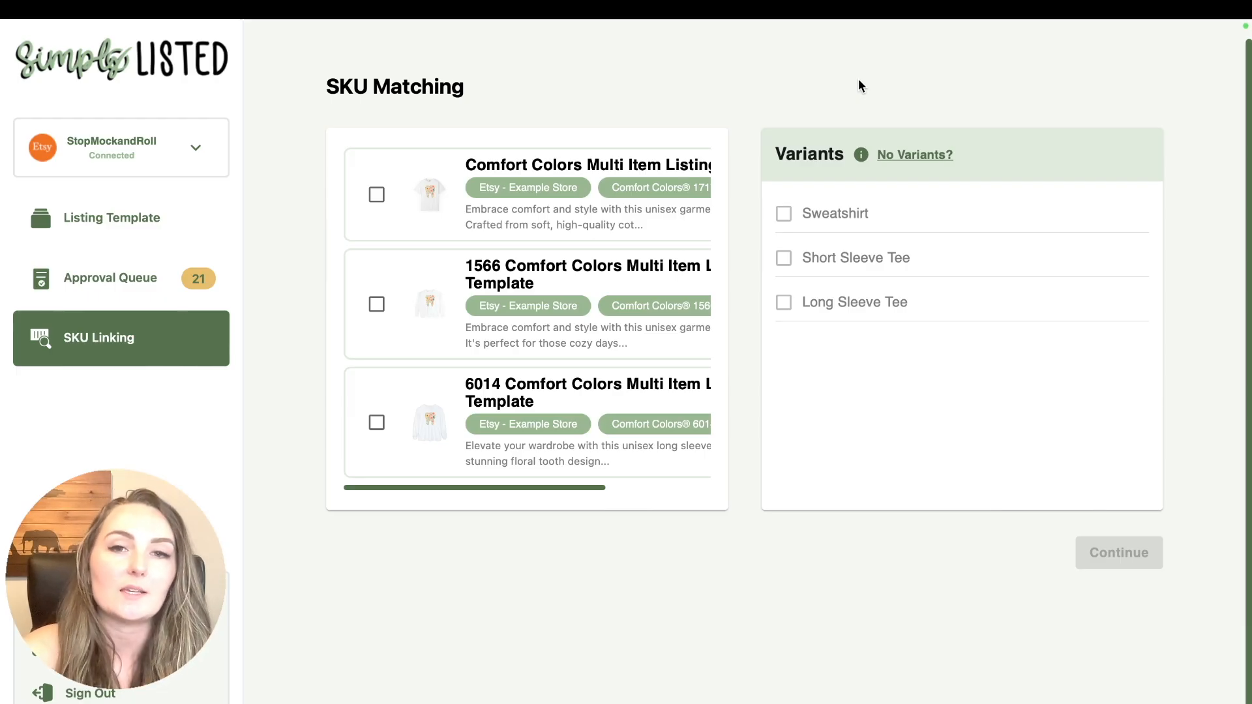
Match the 1717 product to Short Sleeve Tee, 1566 to Sweatshirt and 6014 to Long Sleeve Tee, and continue the SKU matching
left_click(376, 194)
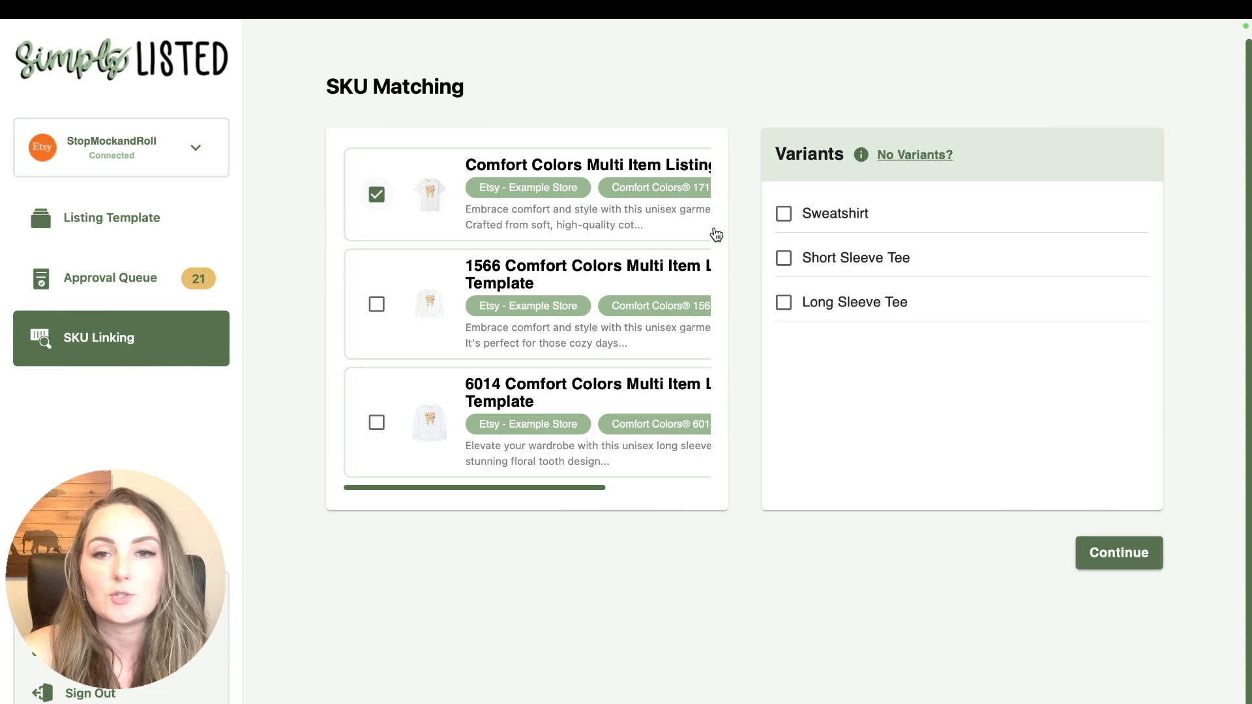
left_click(783, 258)
left_click(371, 303)
left_click(787, 219)
left_click(376, 423)
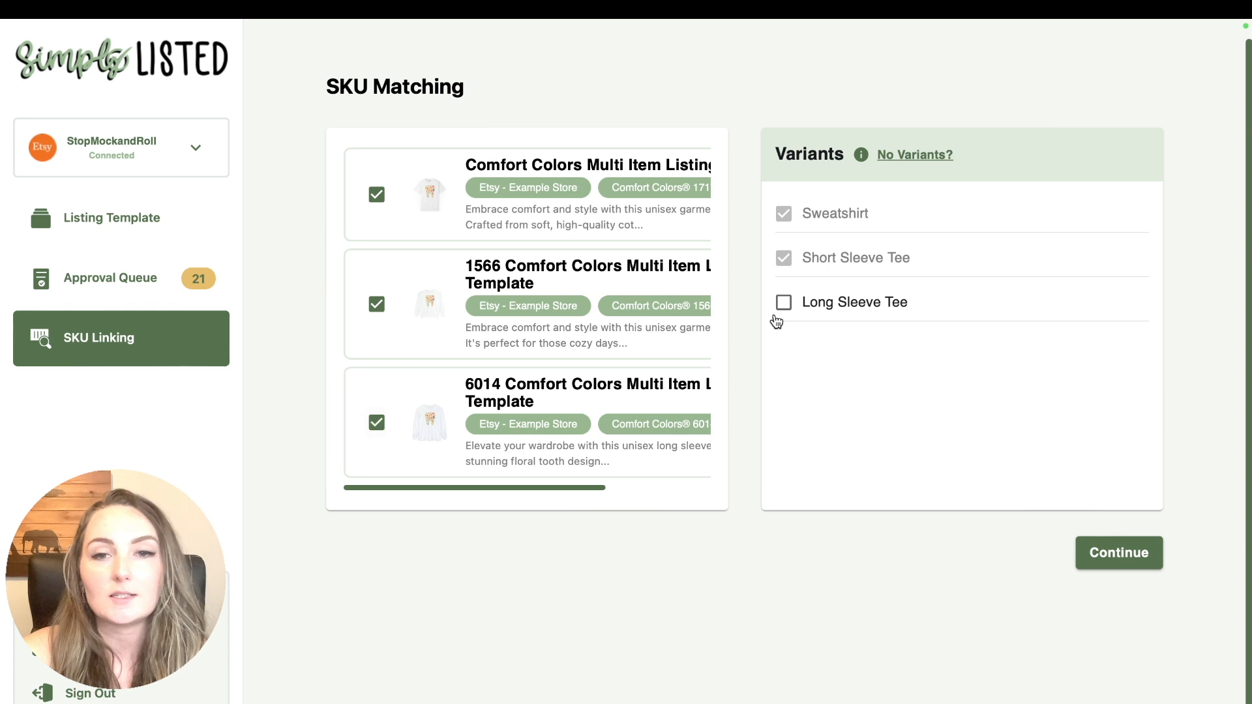
left_click(783, 304)
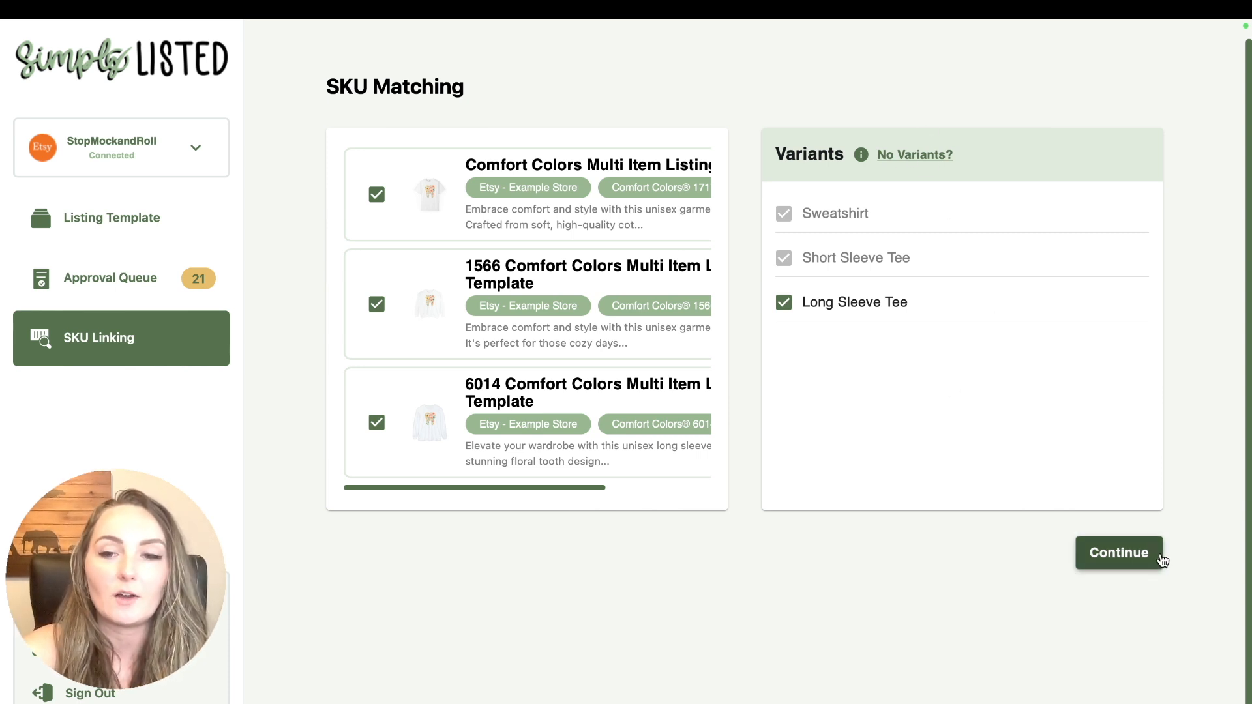
left_click(1132, 561)
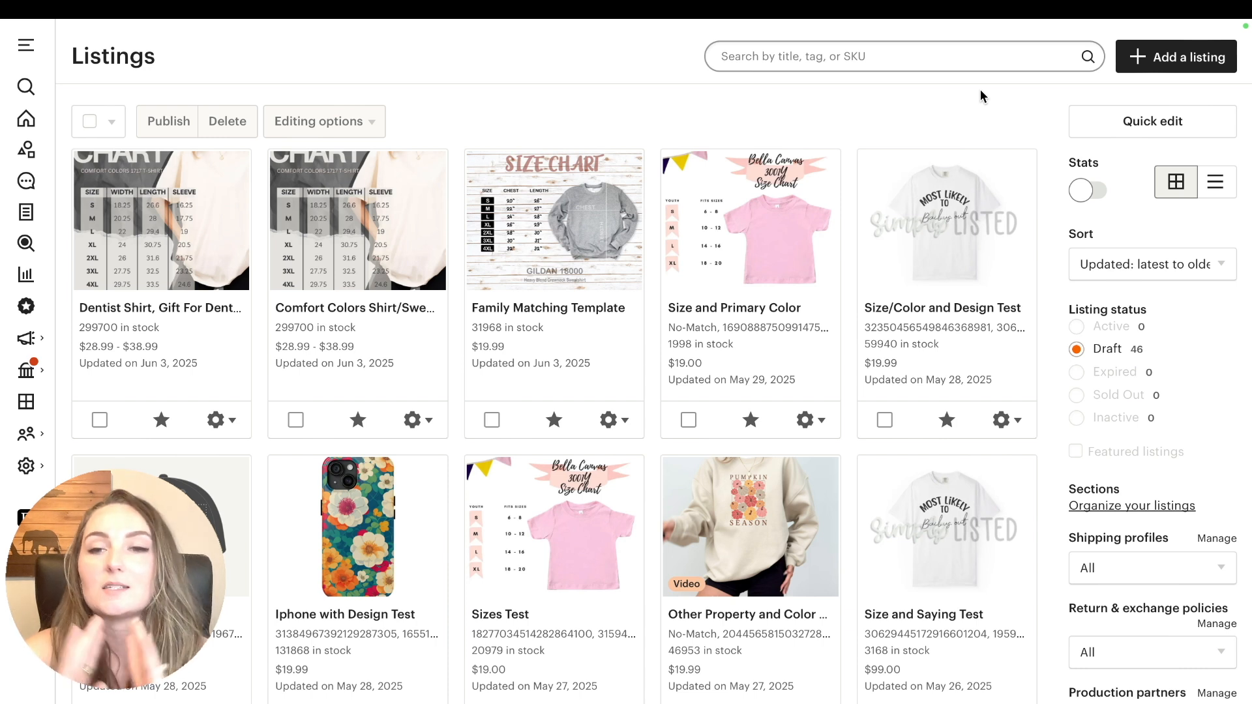
On Etsy, open the Size/Color and Design Test draft and inspect the options of its custom Size/Color variation
left_click(976, 241)
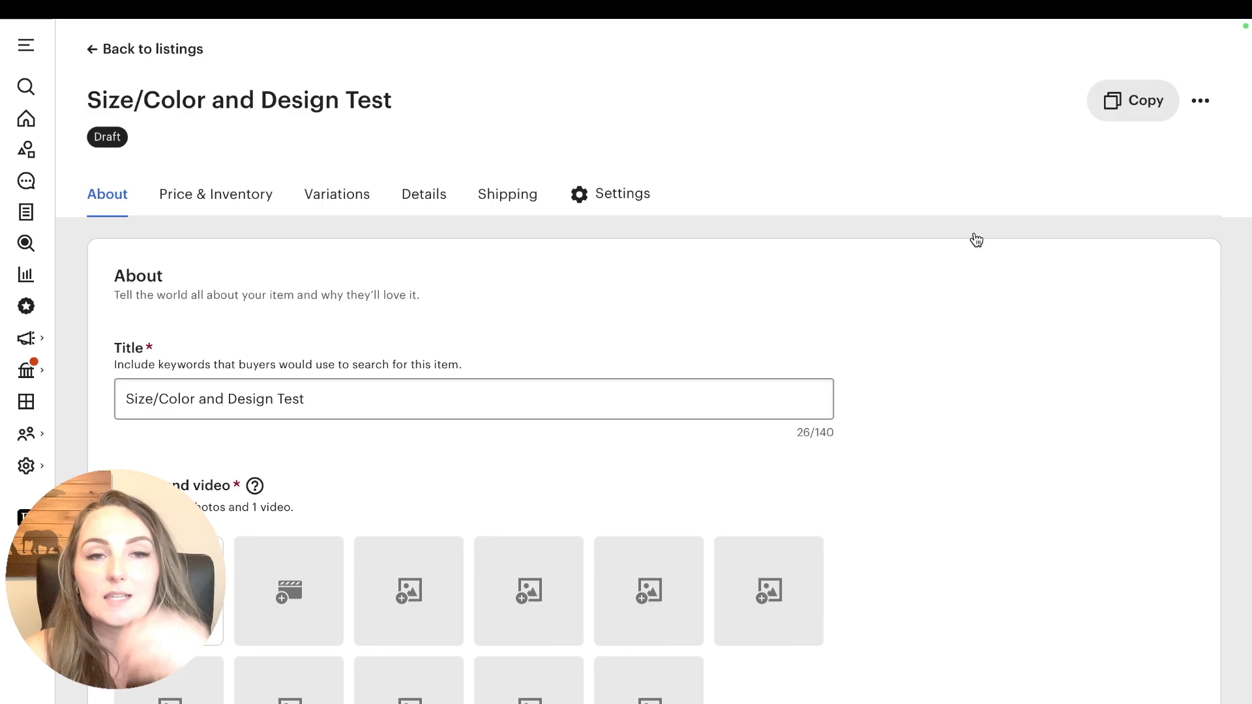
left_click(353, 199)
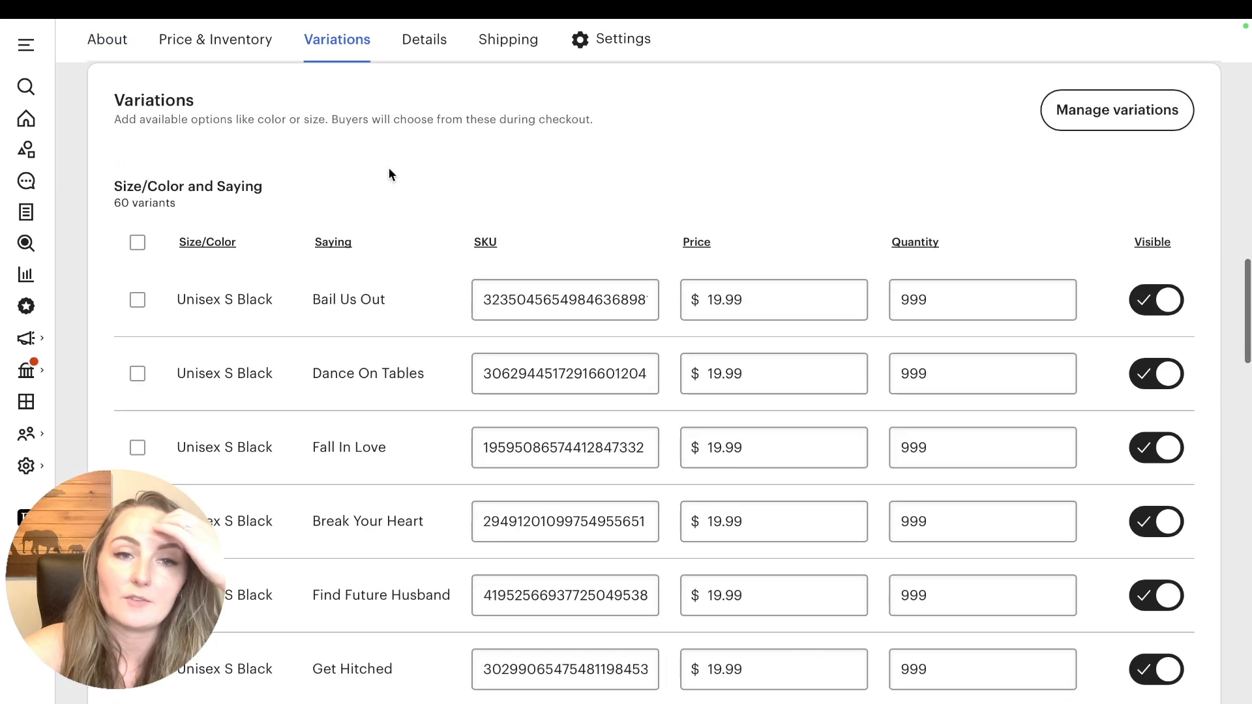
left_click(1134, 121)
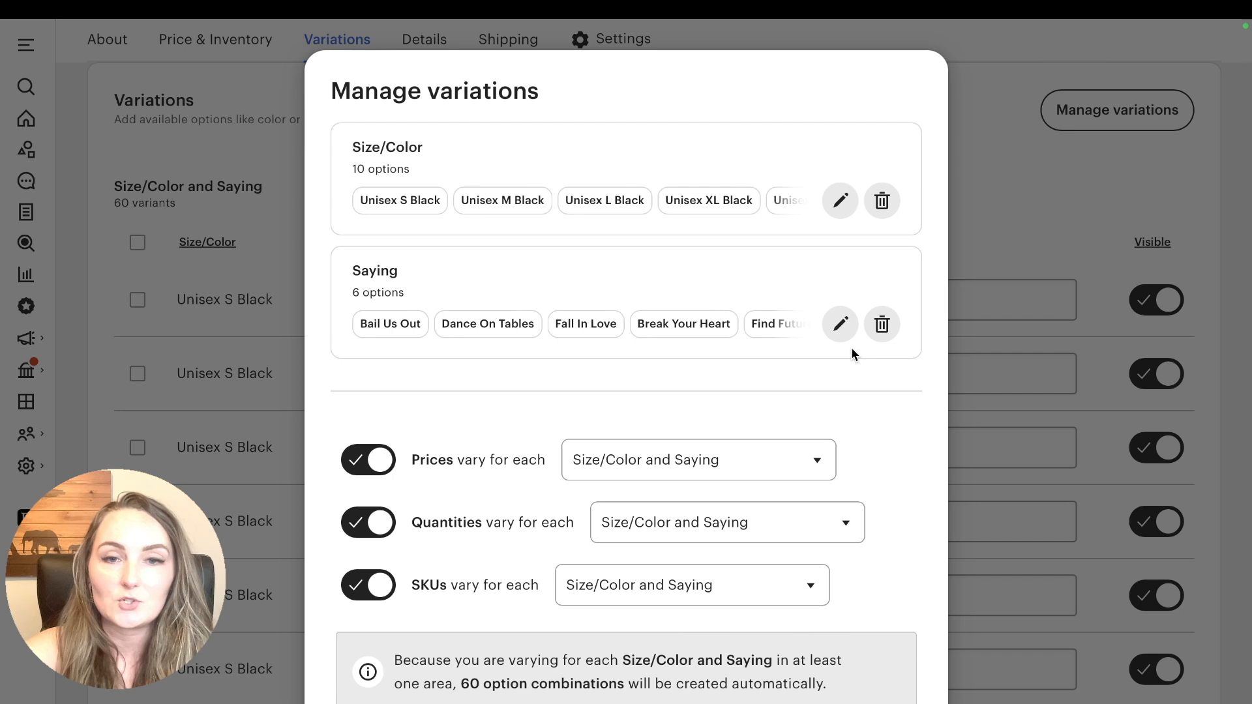
left_click(840, 202)
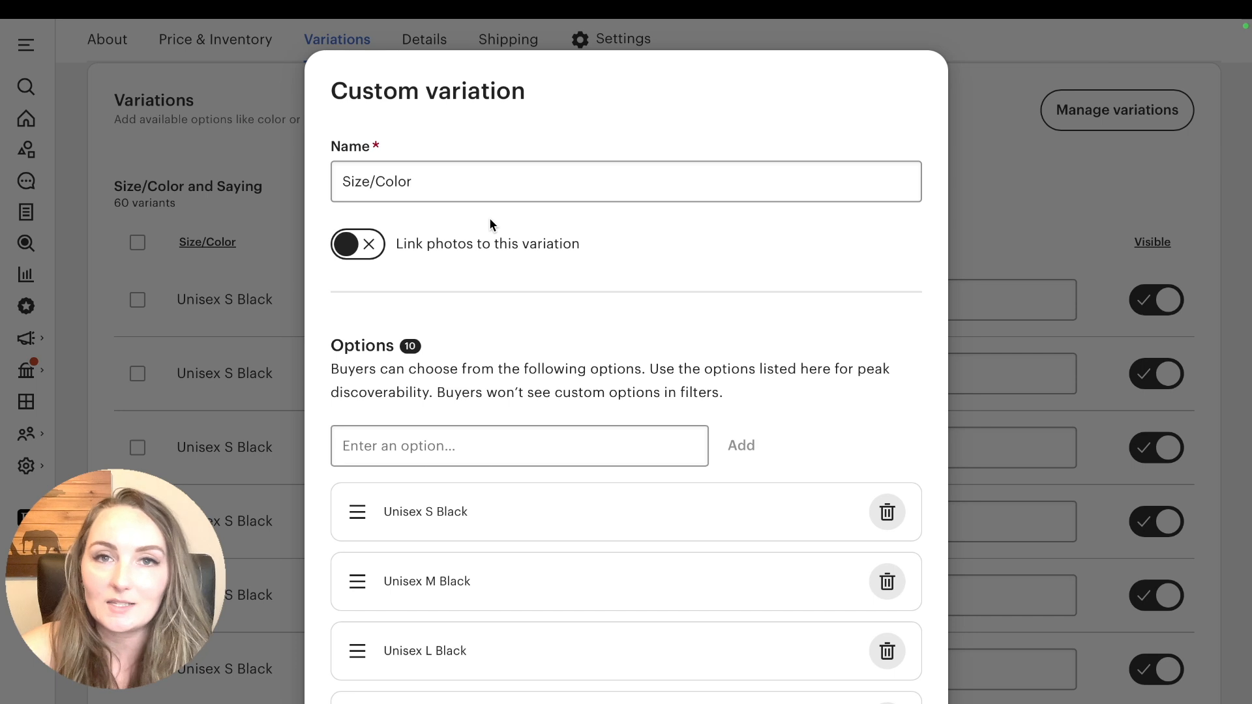
Review all Size/Color options, close that variation, and examine the Saying variation's name and options
scroll(502, 273, "down", 4)
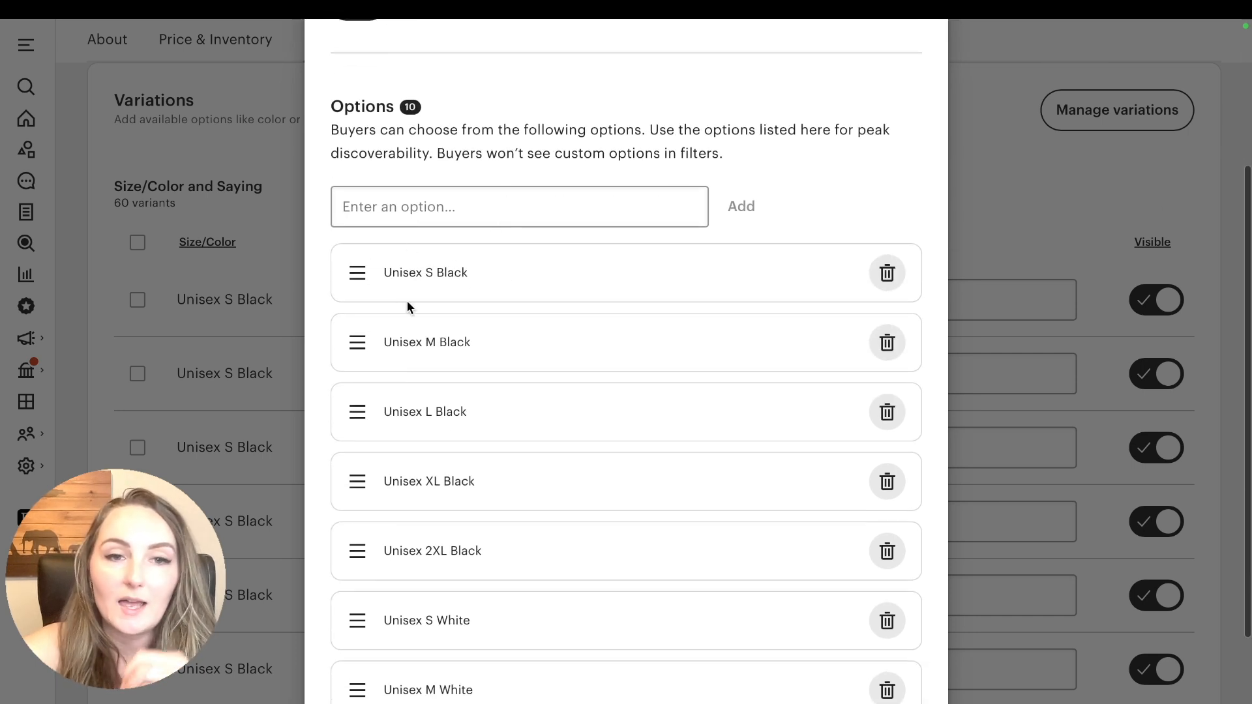
scroll(460, 451, "down", 4)
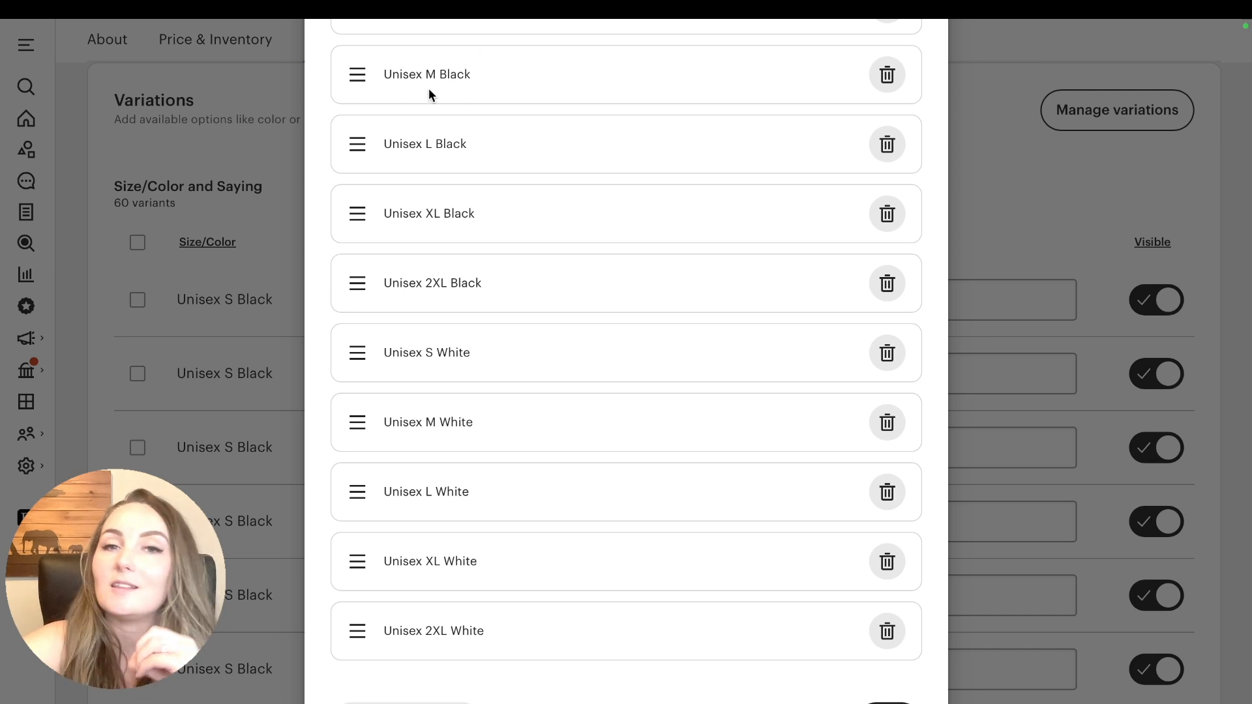
left_click(887, 702)
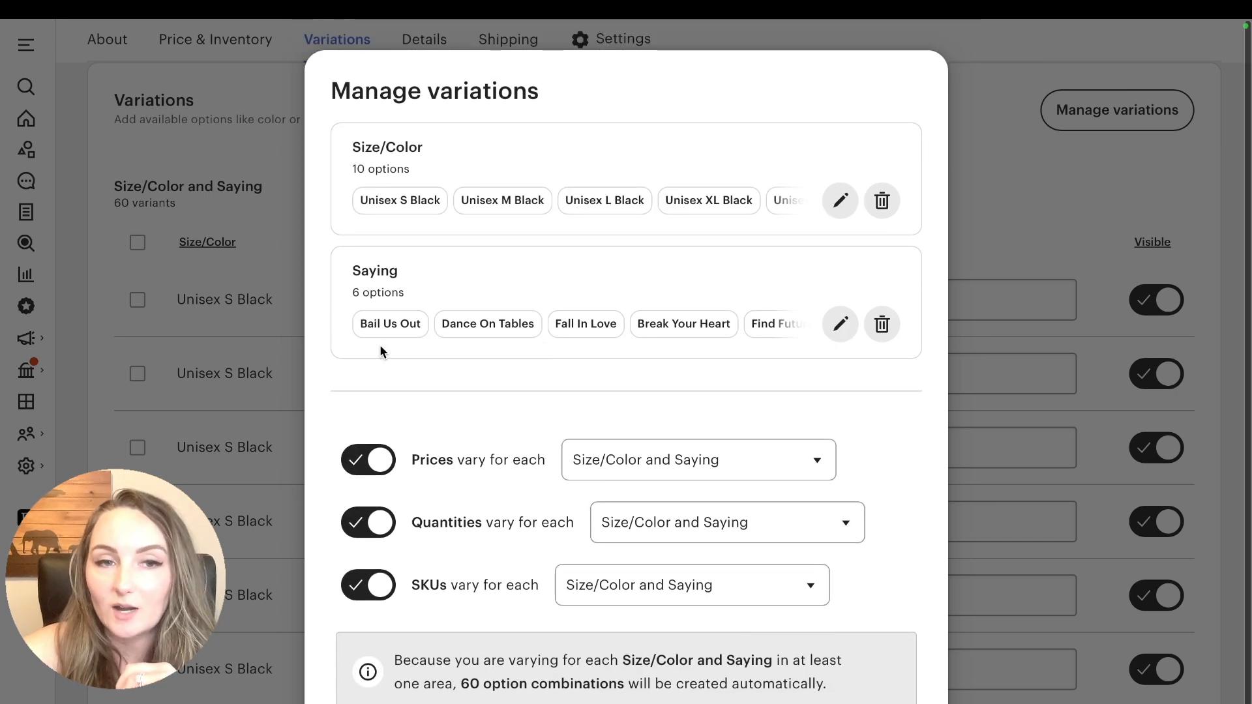
left_click(841, 326)
scroll(743, 499, "down", 3)
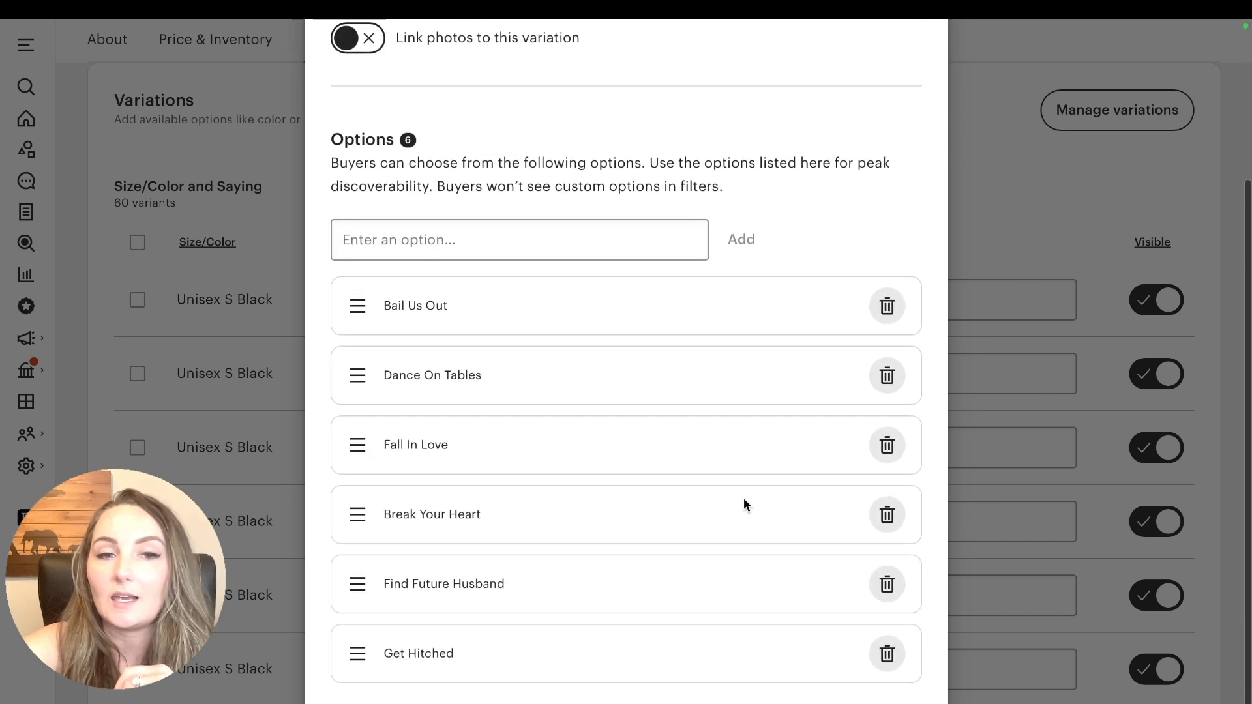
scroll(556, 363, "up", 2)
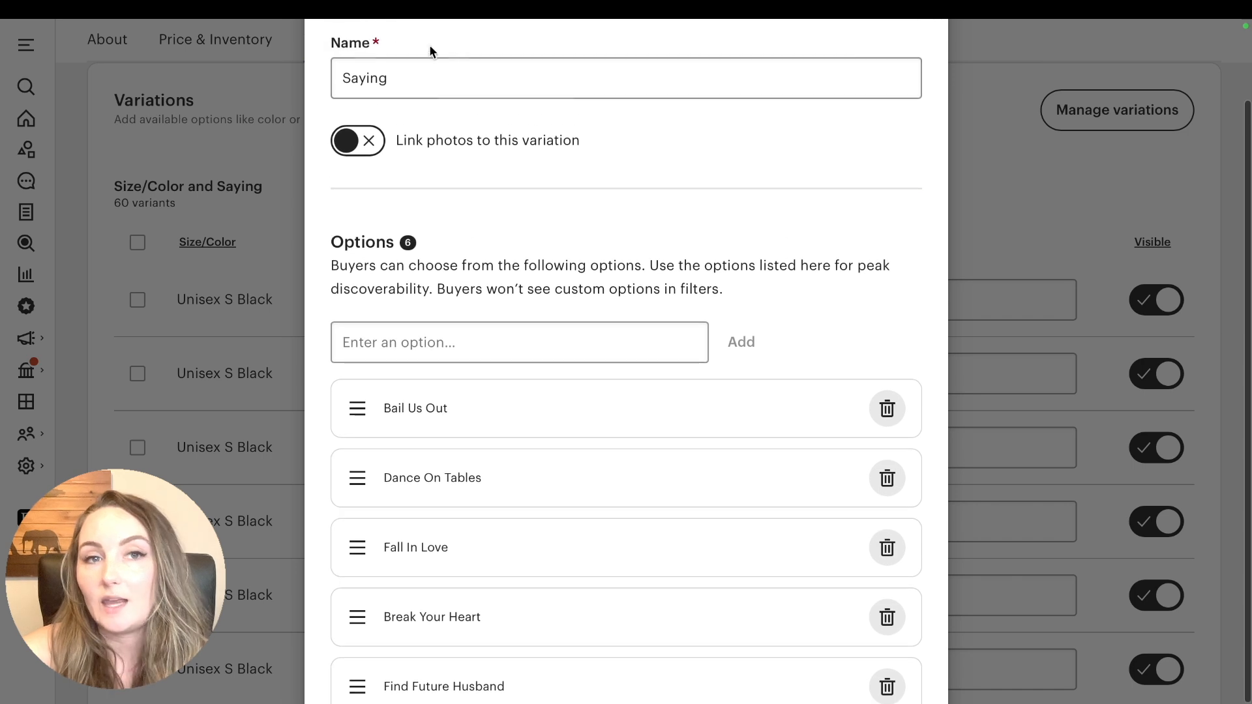
scroll(534, 246, "down", 2)
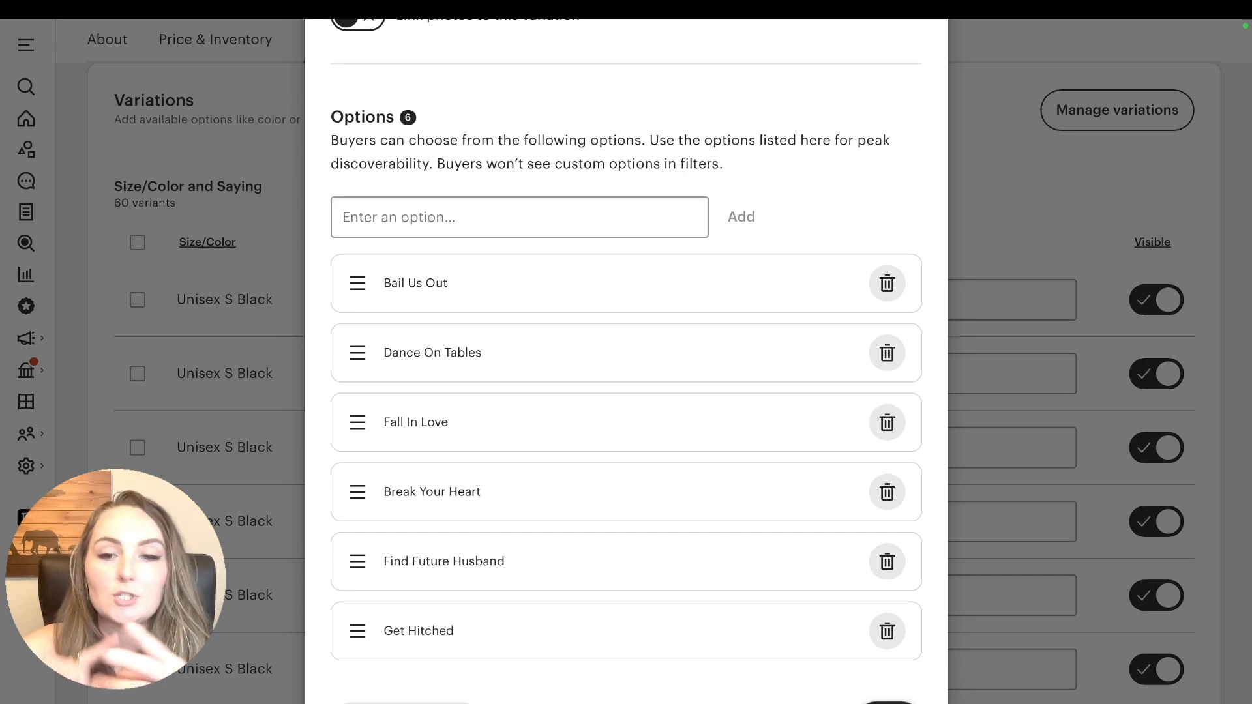
left_click(430, 703)
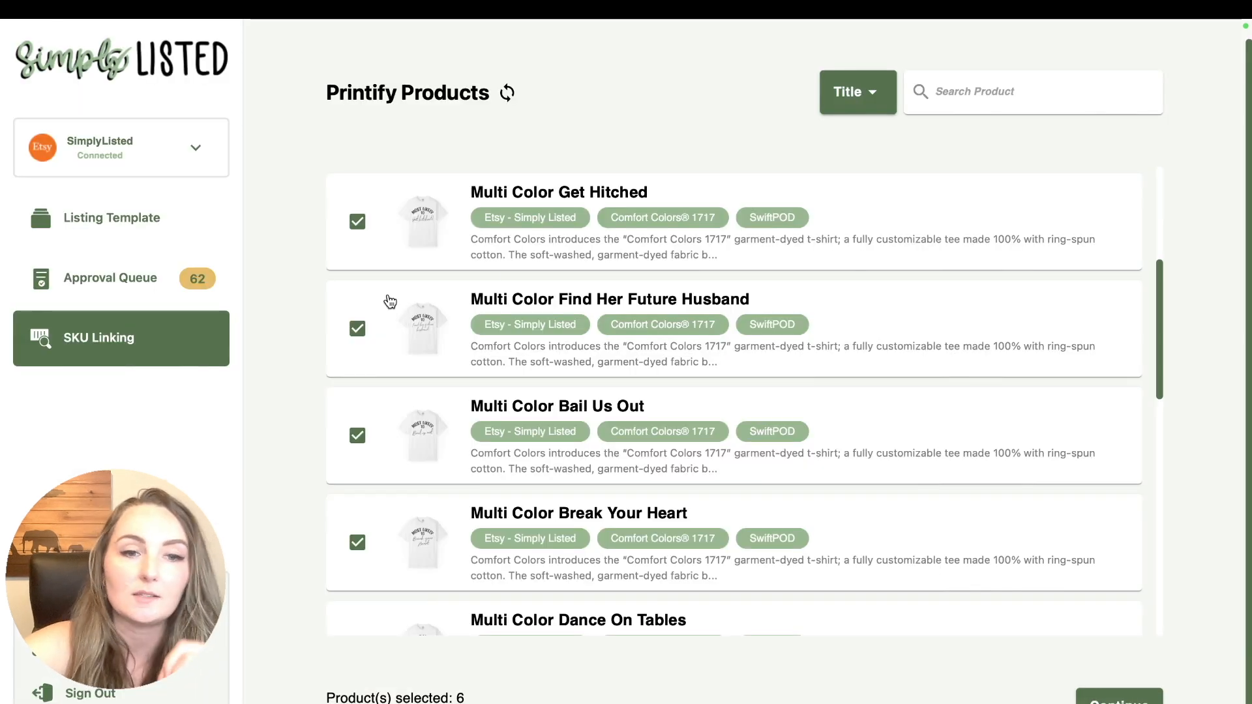
In Simply Listed, continue with the selected Multi Color products and match Multi Color Bail Us Out to the Bail Us Out variant
scroll(396, 596, "down", 2)
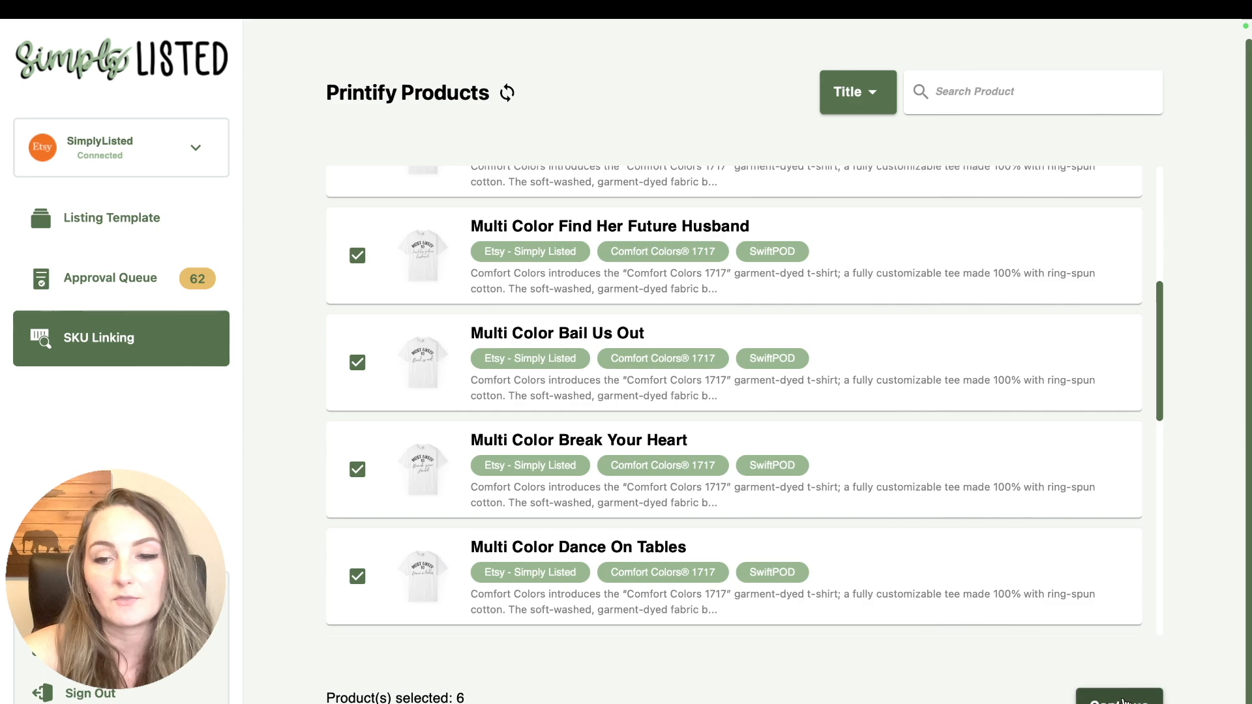
left_click(1122, 699)
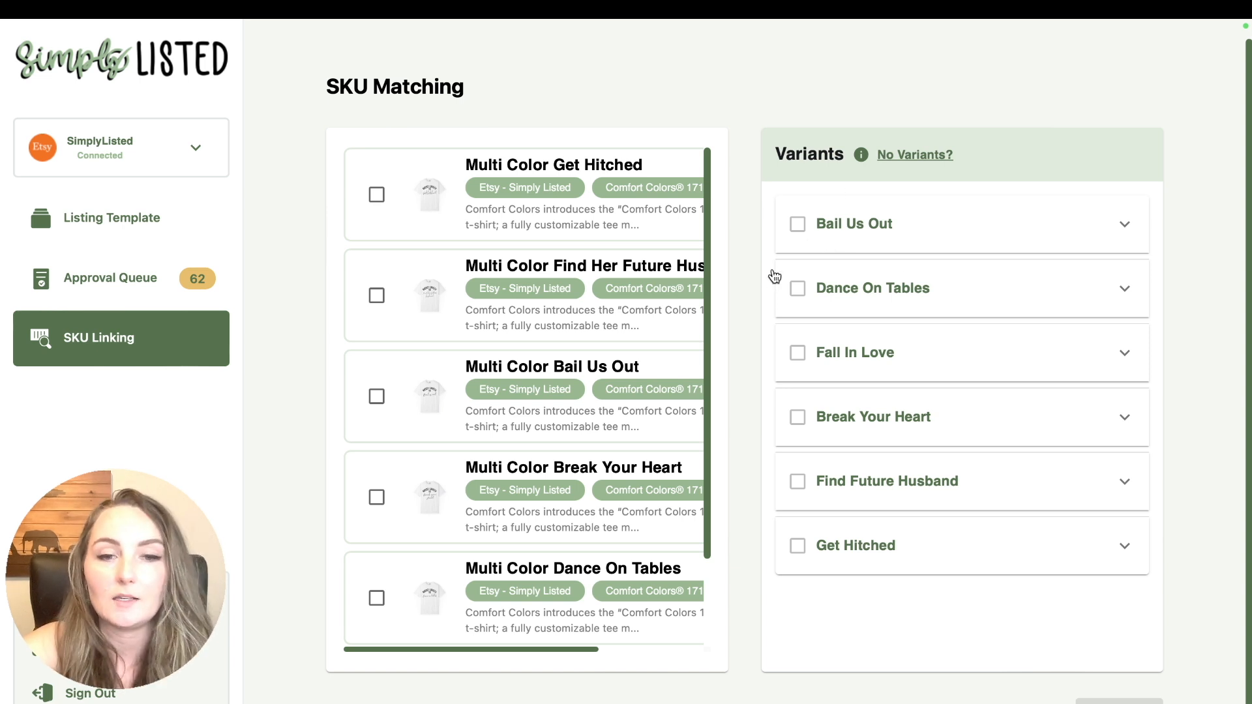
scroll(595, 437, "down", 3)
left_click(377, 290)
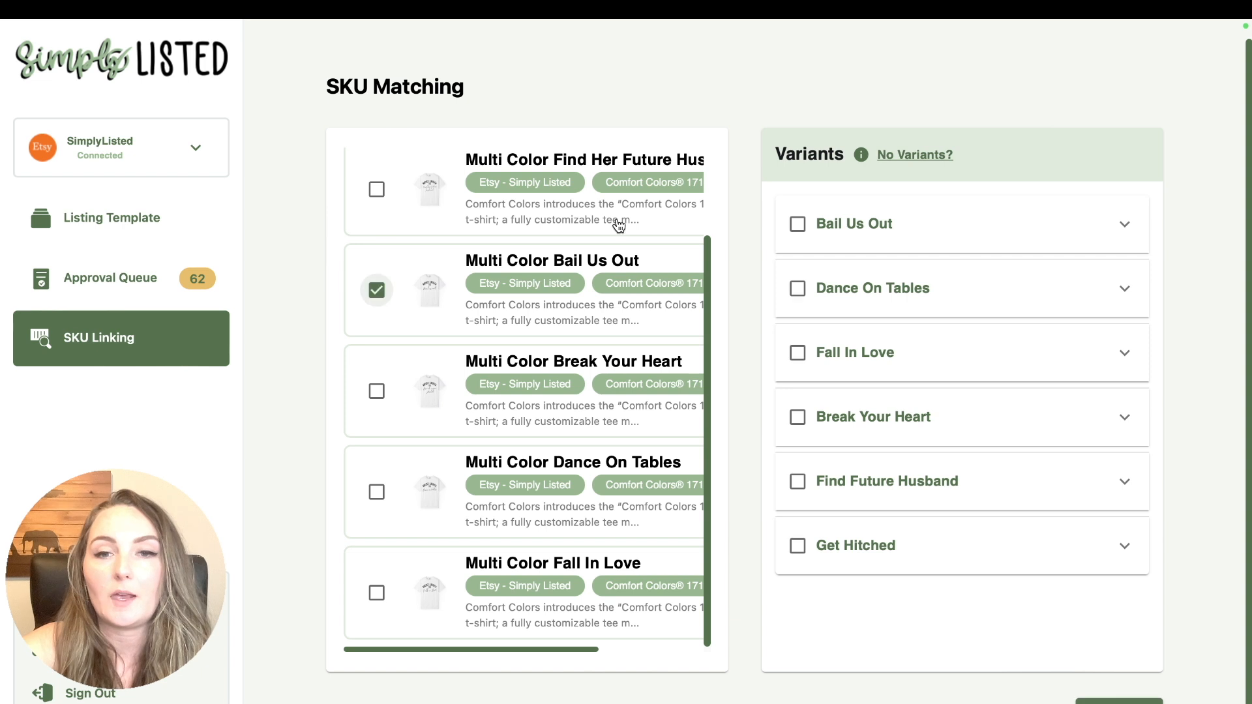
left_click(796, 223)
Match Multi Color Find Her Future Husband to Find Future Husband and Multi Color Dance On Tables to Dance On Tables
scroll(541, 289, "up", 1)
left_click(377, 226)
left_click(797, 484)
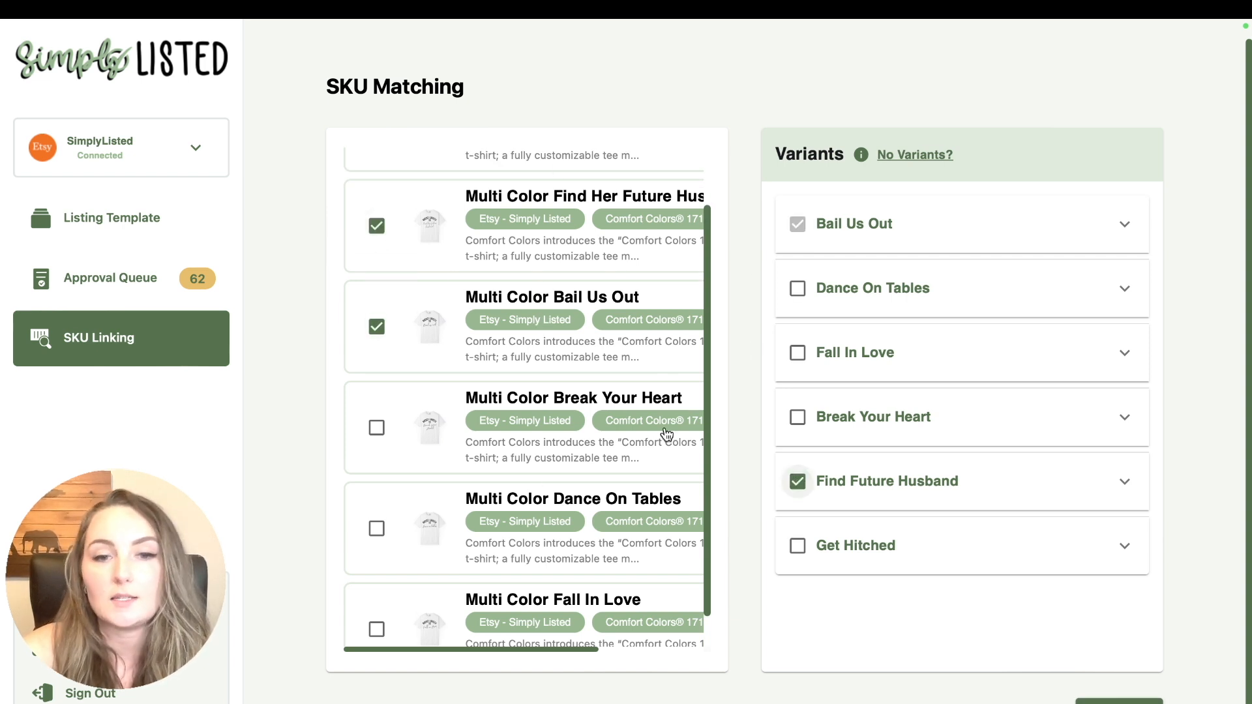
left_click(377, 528)
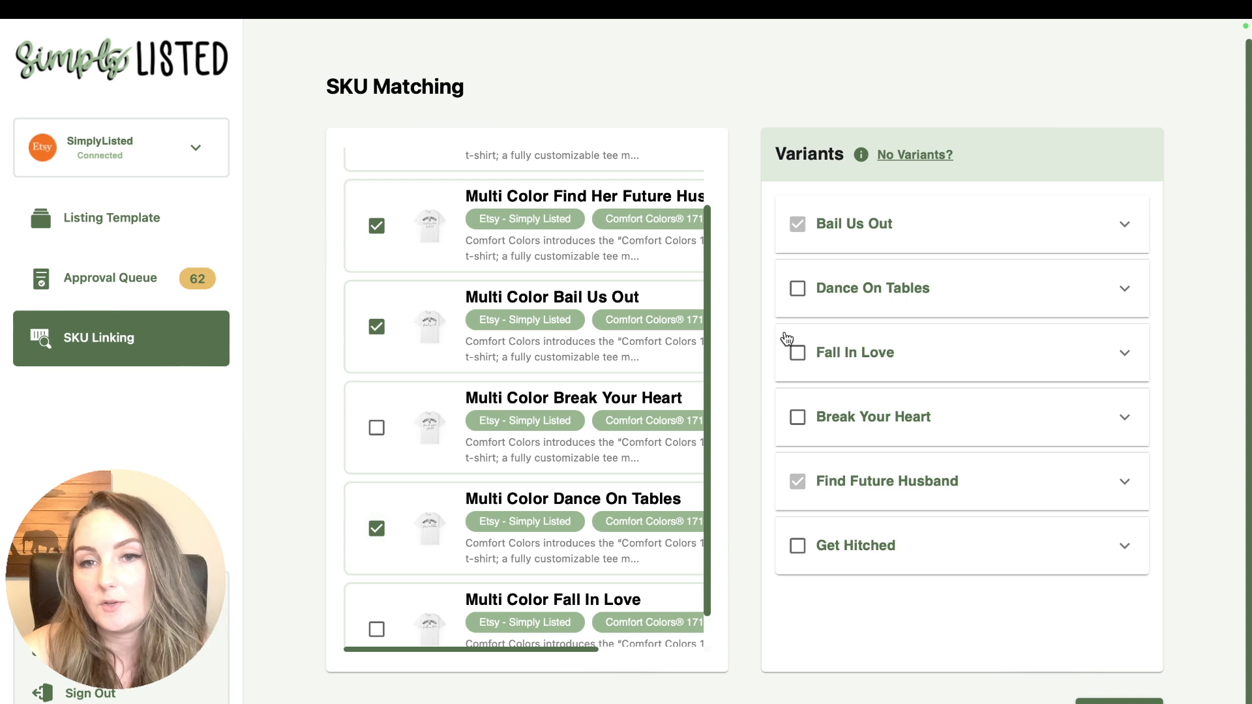
left_click(797, 289)
scroll(649, 456, "up", 1)
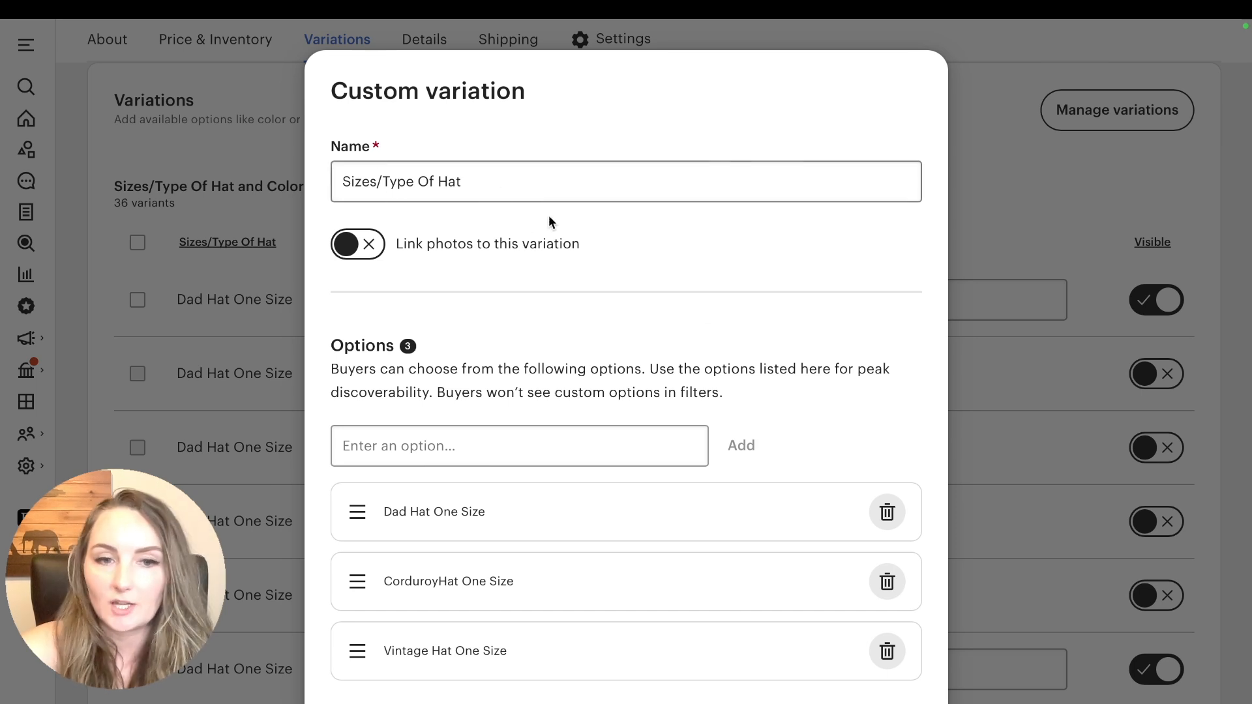
On Etsy, try entering Corduroy Hat One Size with a space as a Sizes/Type Of Hat option, clear it and leave the variation
scroll(550, 219, "down", 1)
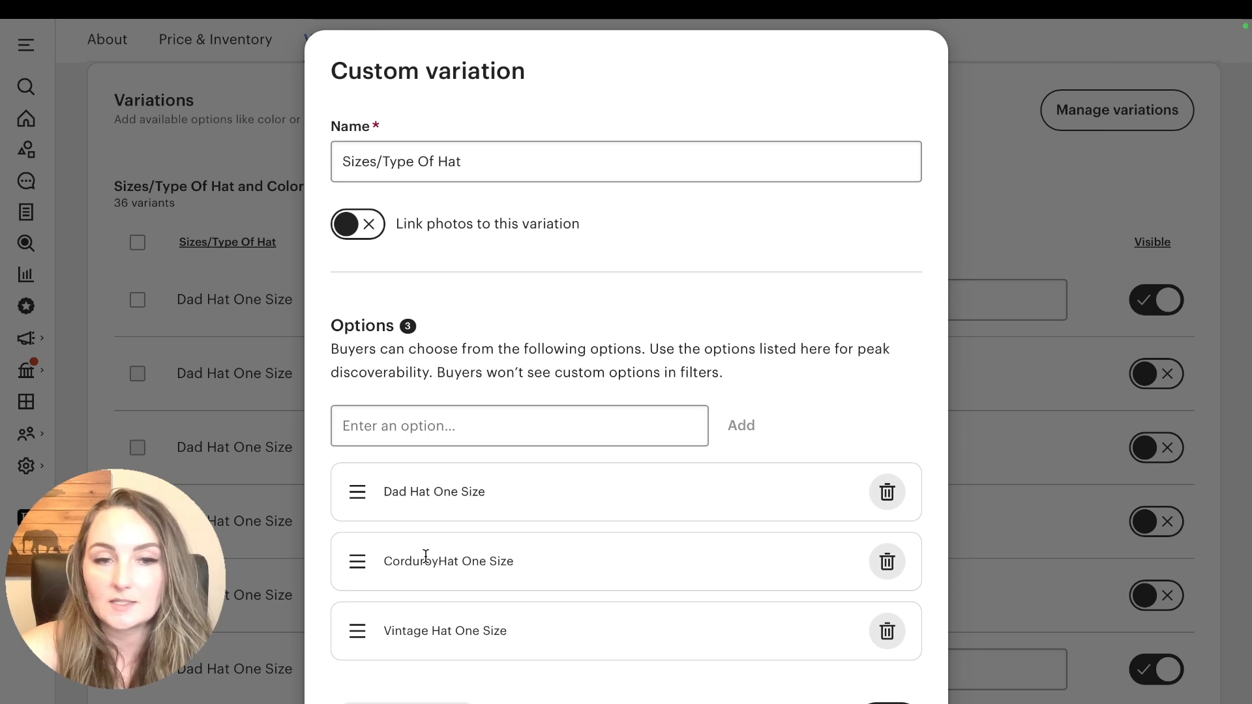
left_click_drag(515, 564, 385, 556)
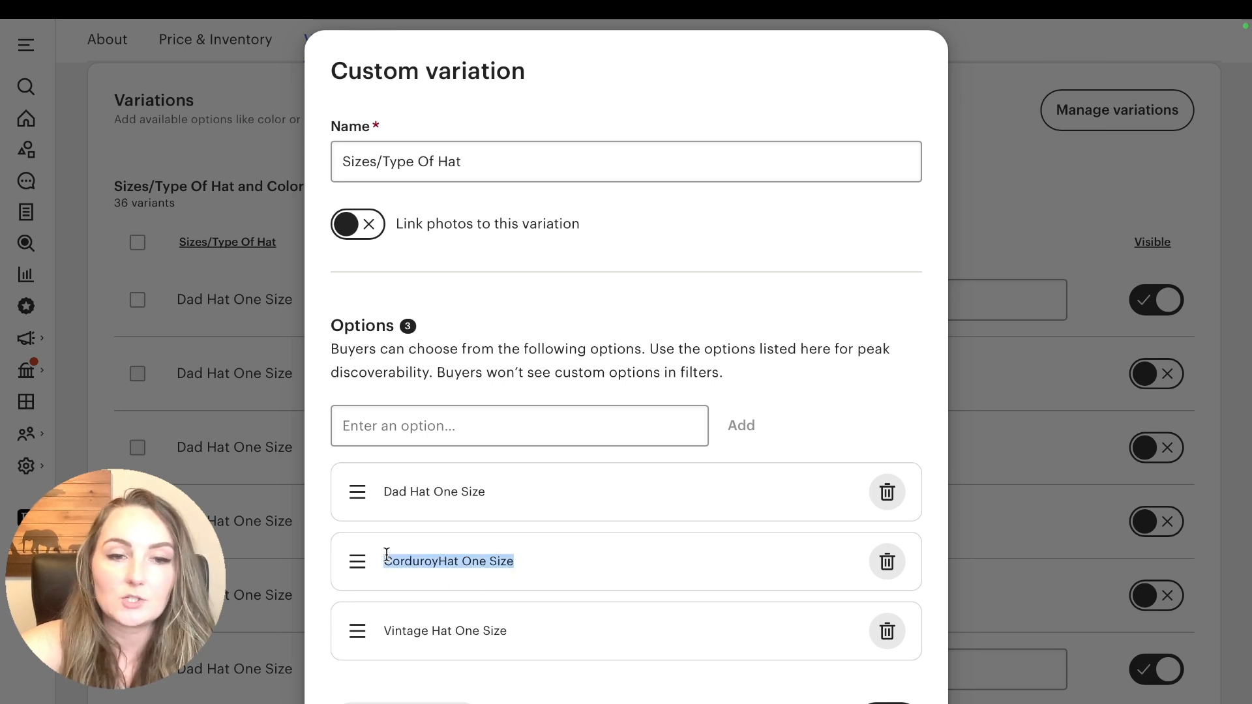
key("ctrl+c")
left_click(420, 438)
key("ctrl+v")
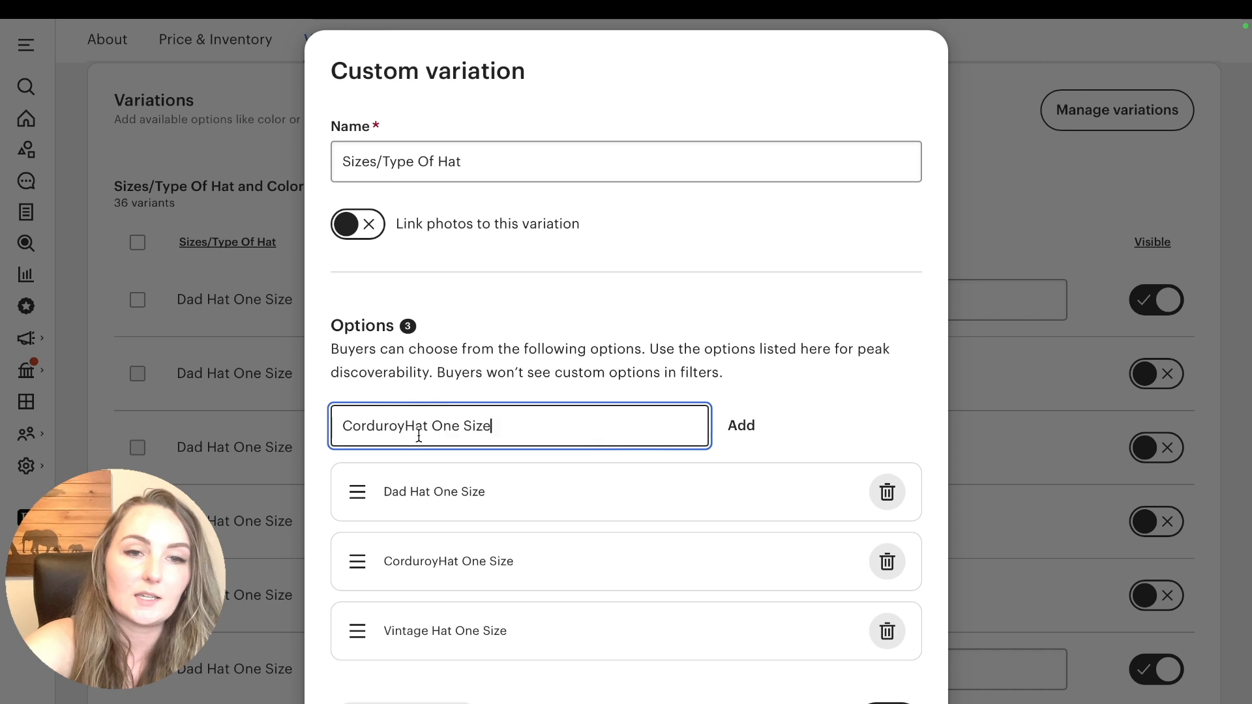
left_click(406, 427)
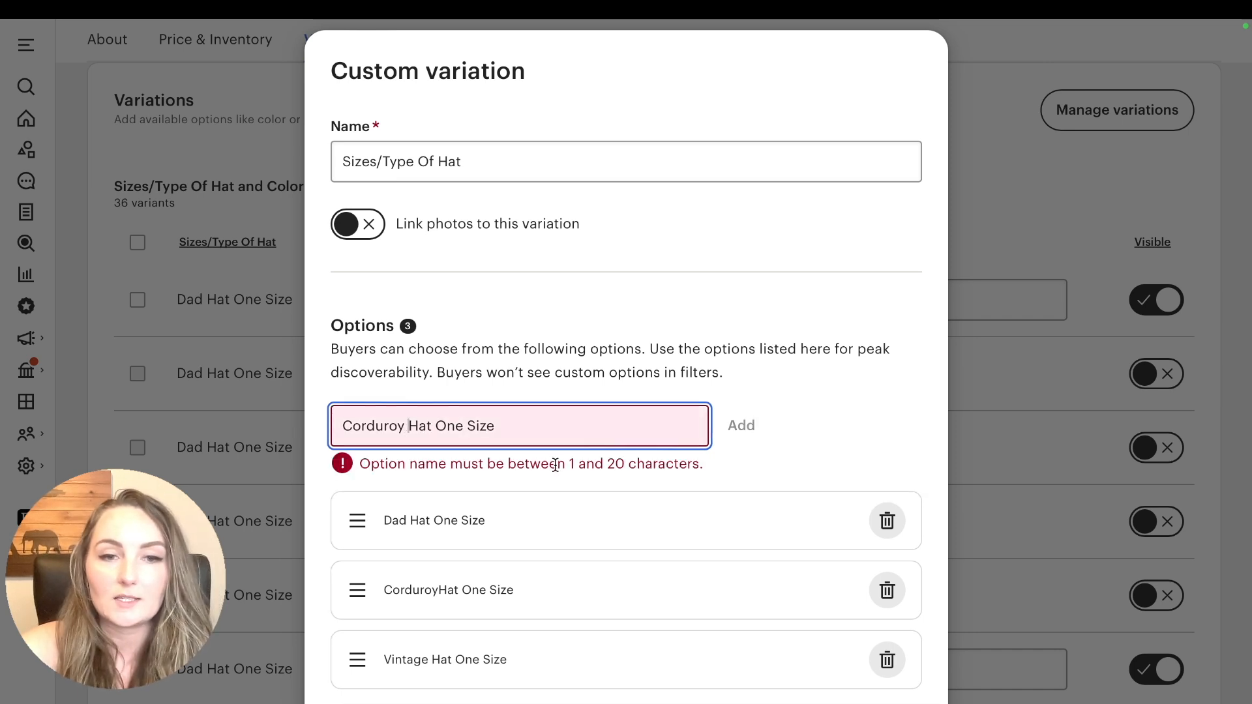
key("BackSpace")
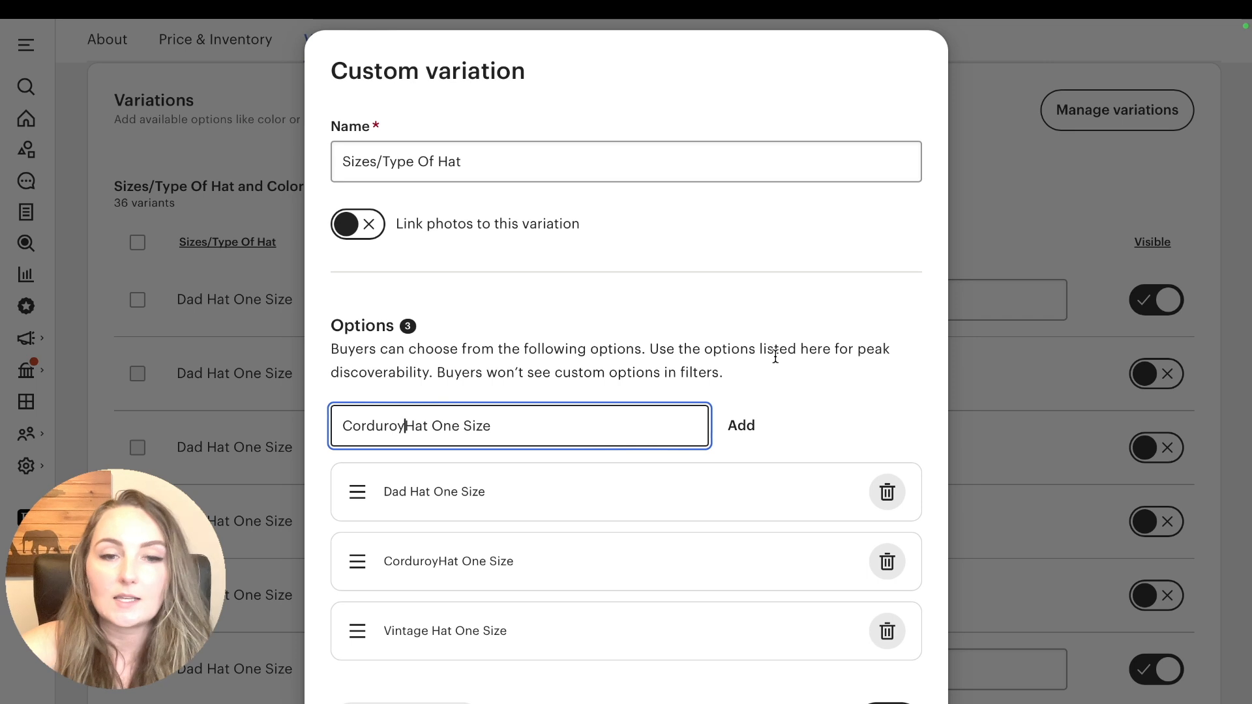
left_click_drag(655, 436, 231, 410)
key("BackSpace")
key("Escape")
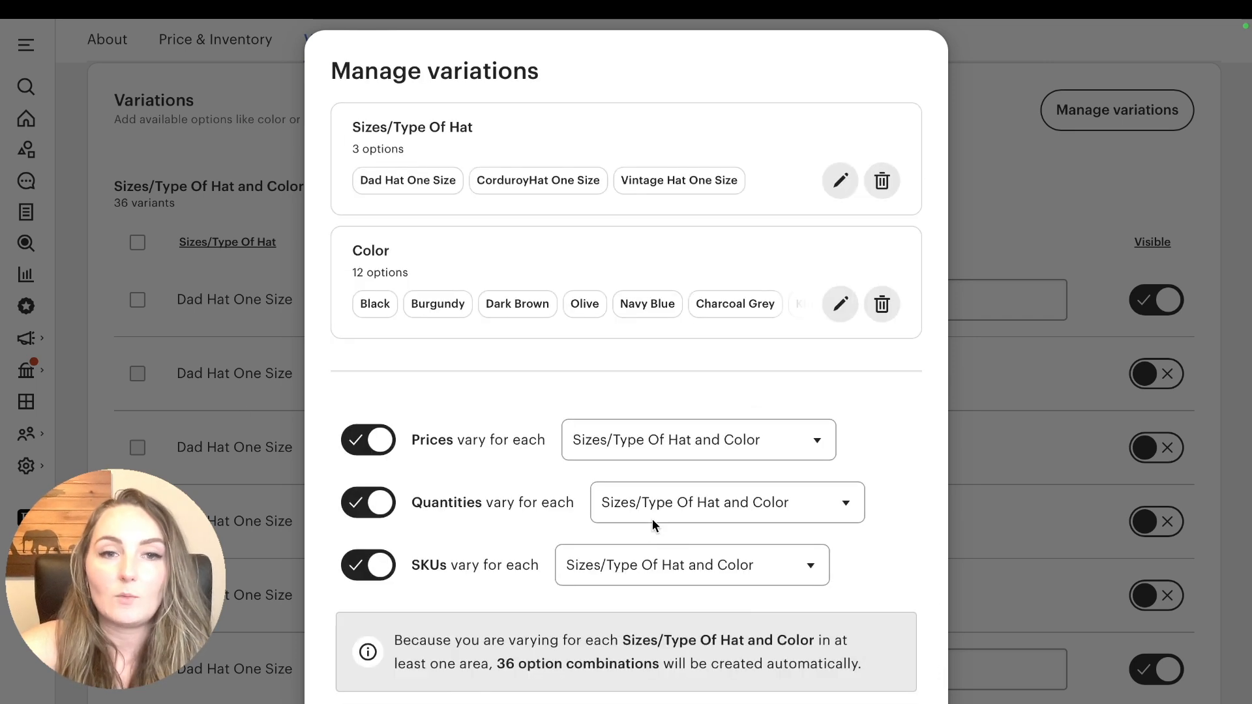
Open the hat listing's Color variation, examine its list of color options and close it
left_click(840, 304)
scroll(637, 517, "down", 10)
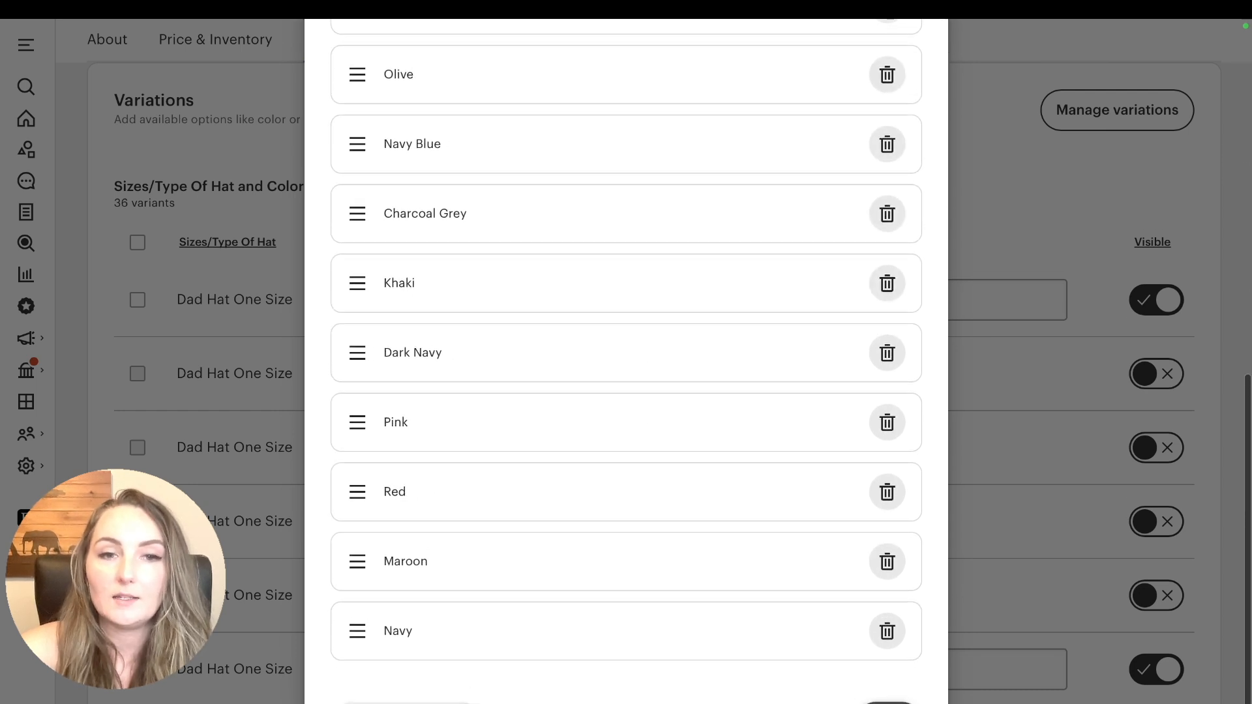
left_click(888, 703)
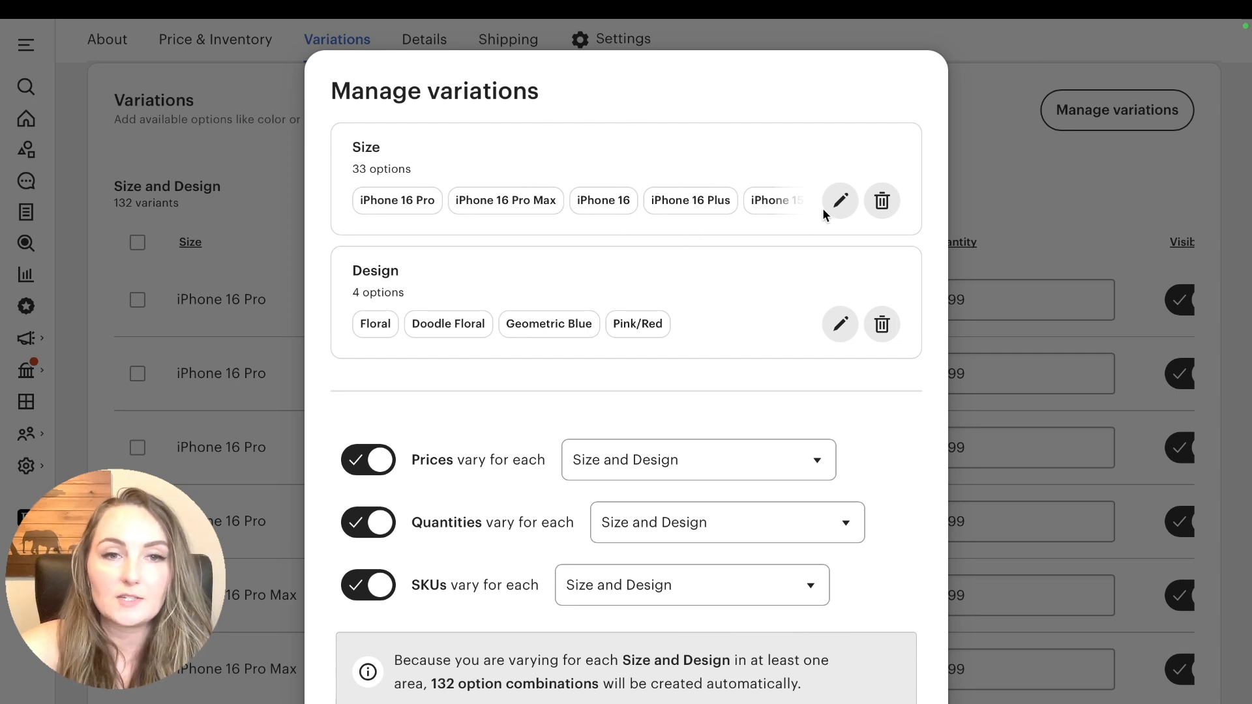
Examine the iPhone case listing's Size and Design variations, including the options inside the Design variation, and close it
scroll(660, 398, "down", 1)
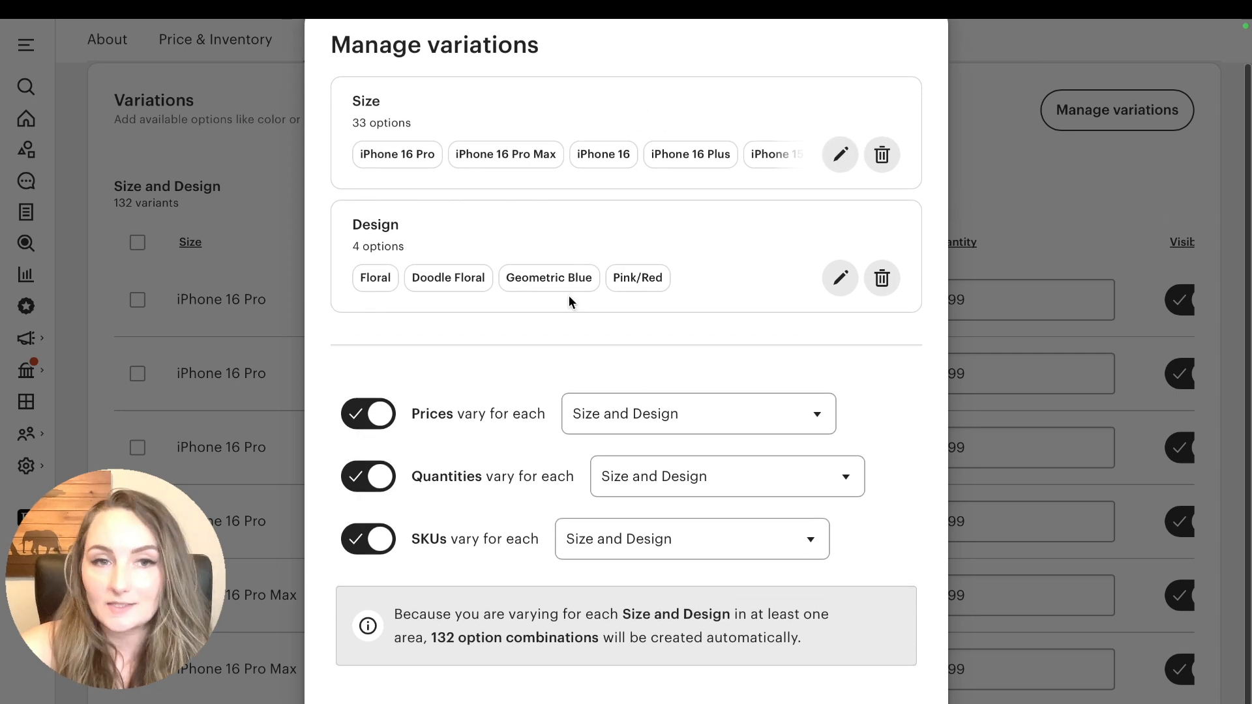
left_click(840, 277)
scroll(606, 448, "down", 1)
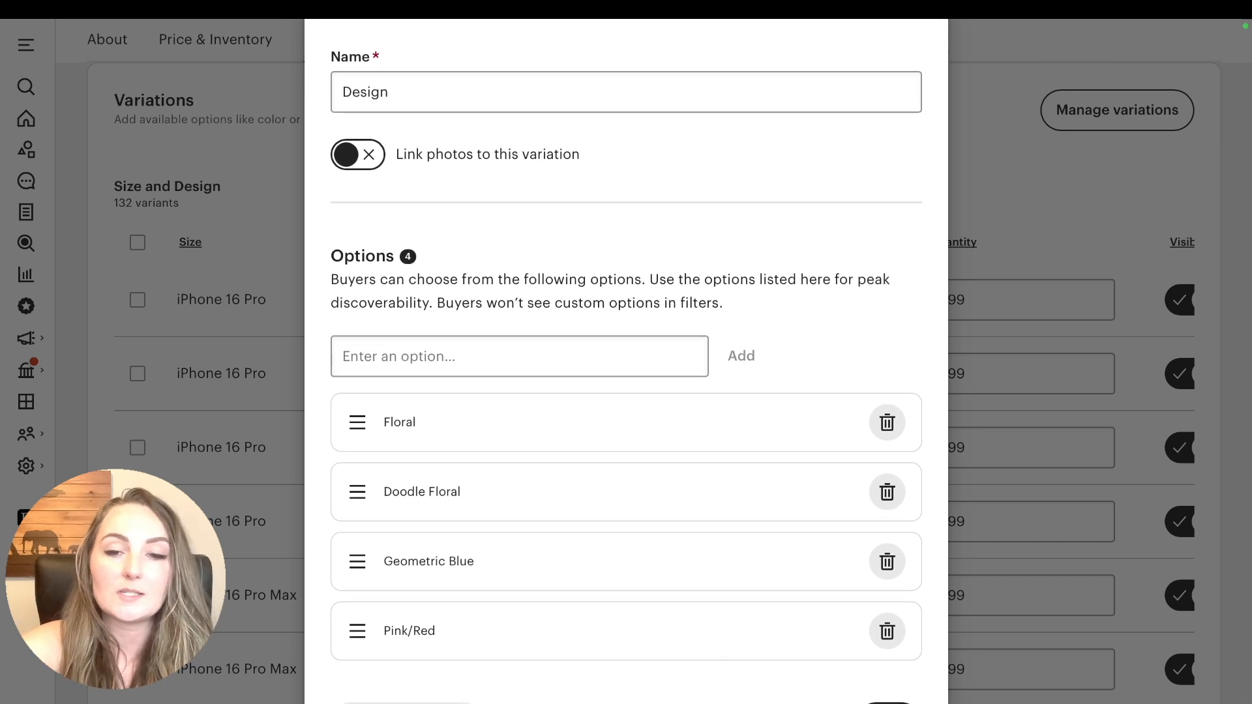
left_click(889, 702)
scroll(592, 494, "up", 1)
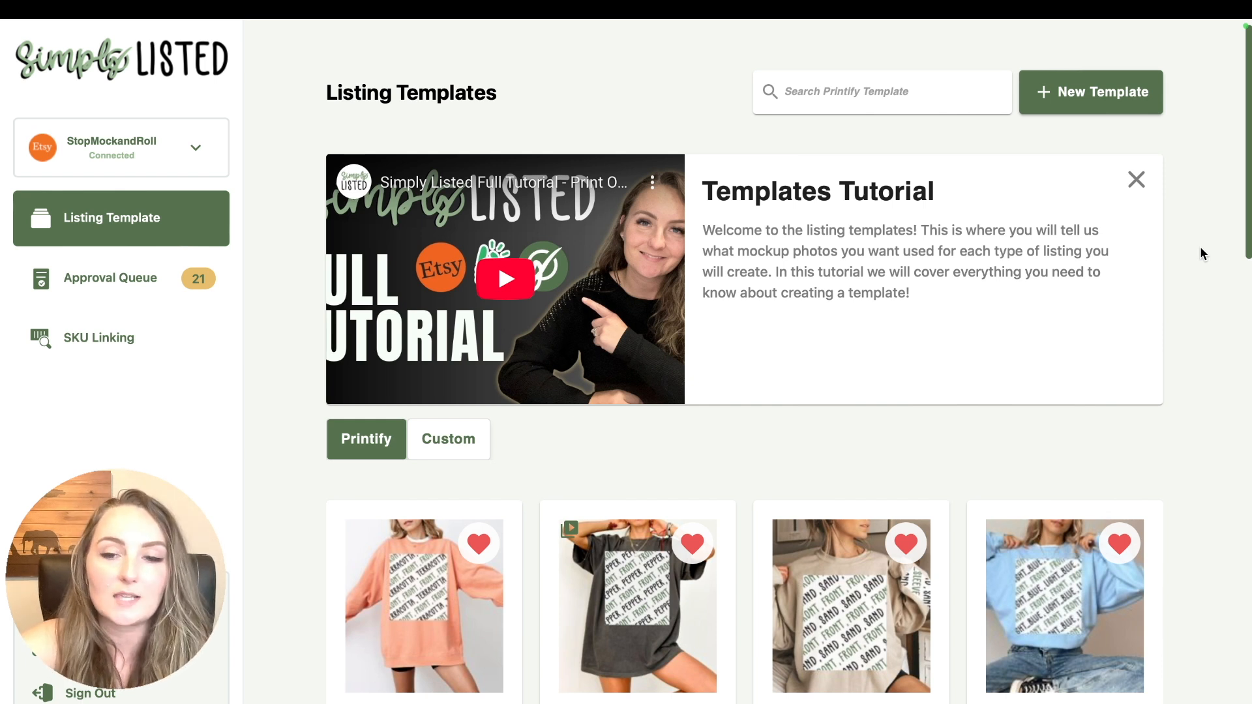
In Simply Listed, open the support chat, browse its frequently read help articles, return to the chat and close it
left_click(1193, 684)
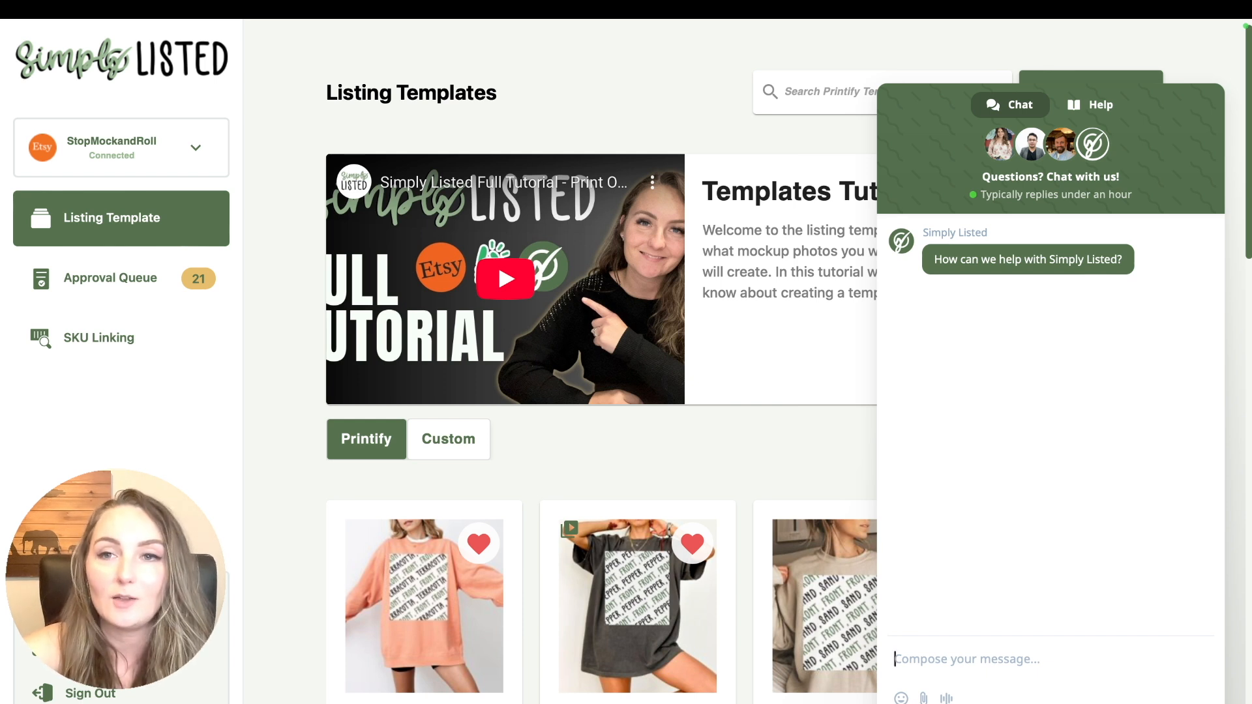
left_click(1093, 105)
scroll(1039, 414, "down", 5)
scroll(1039, 413, "up", 5)
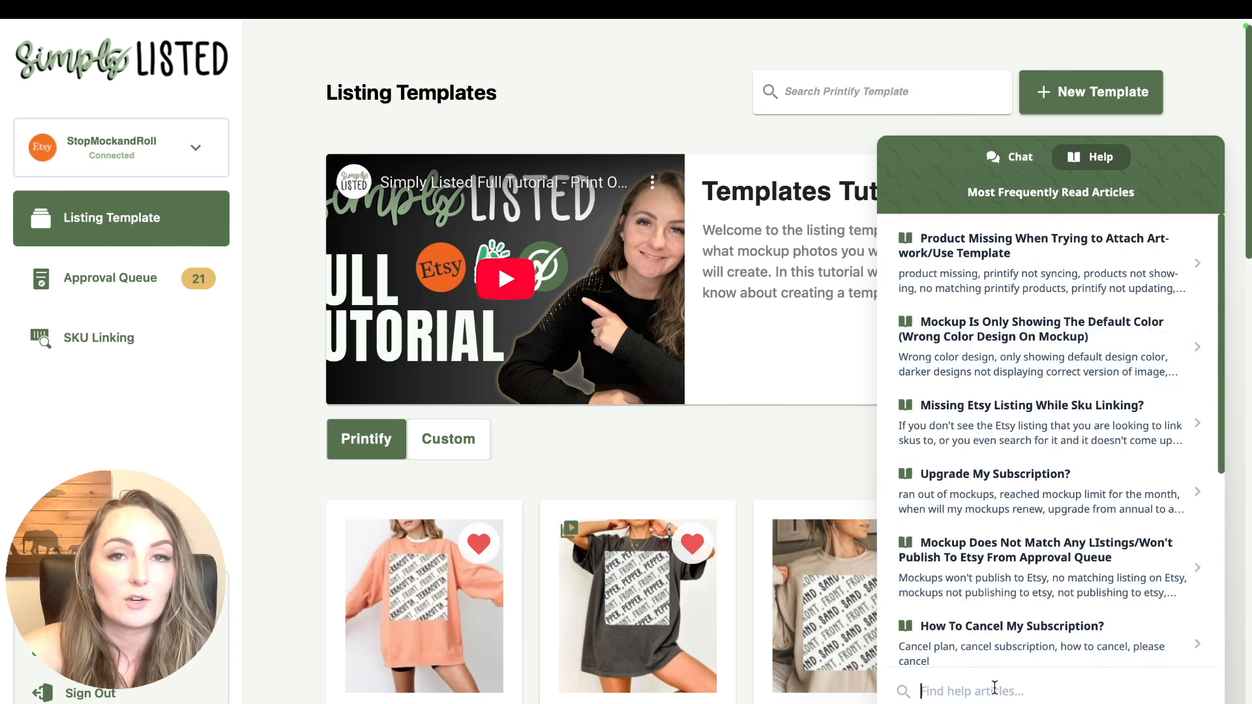
left_click(1010, 156)
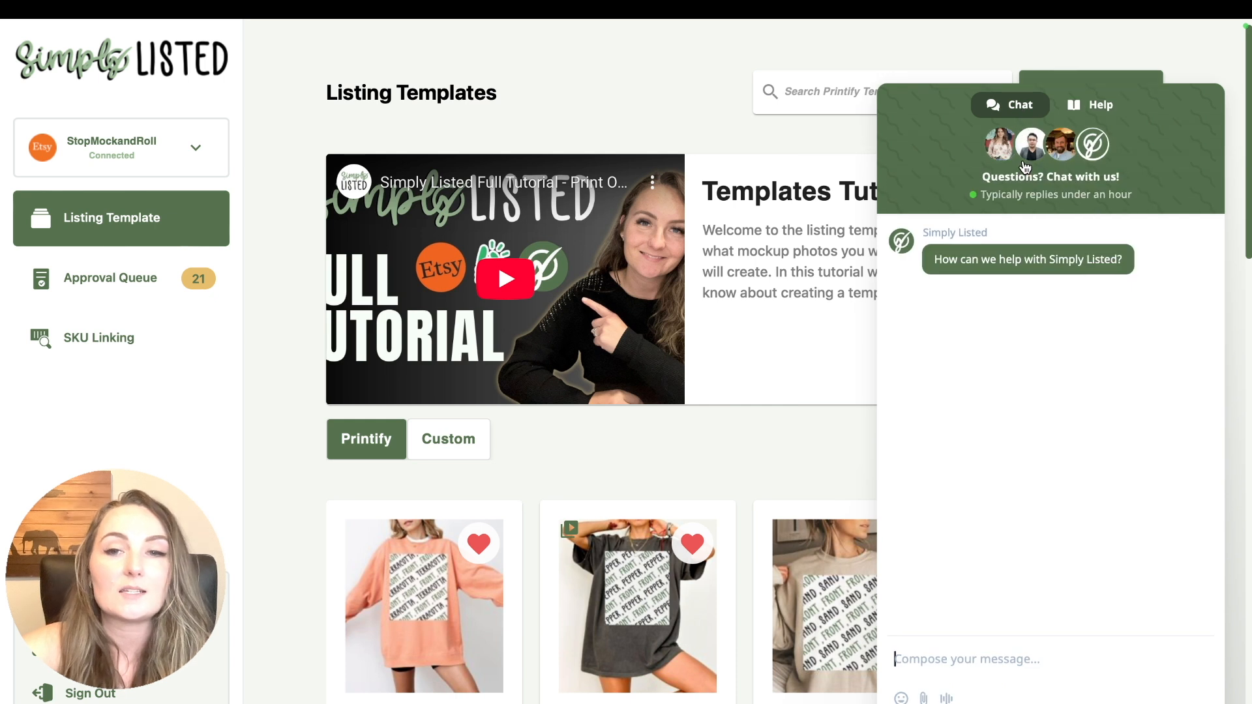
left_click(1199, 703)
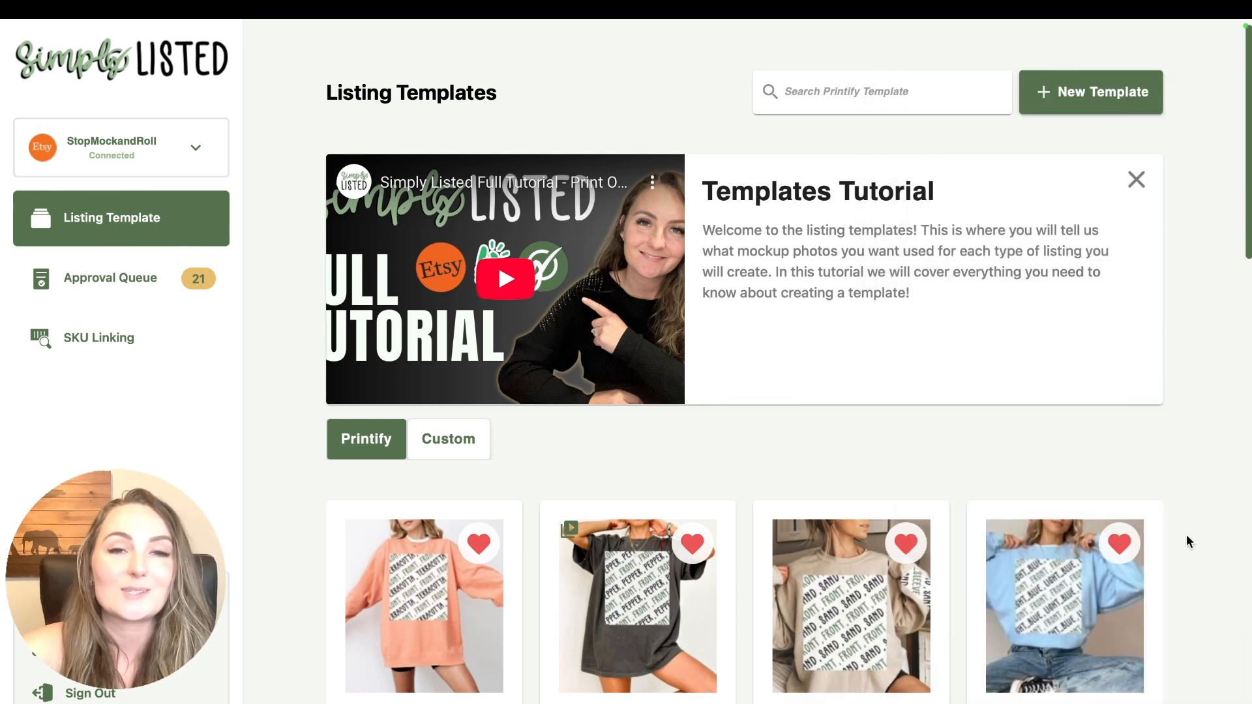